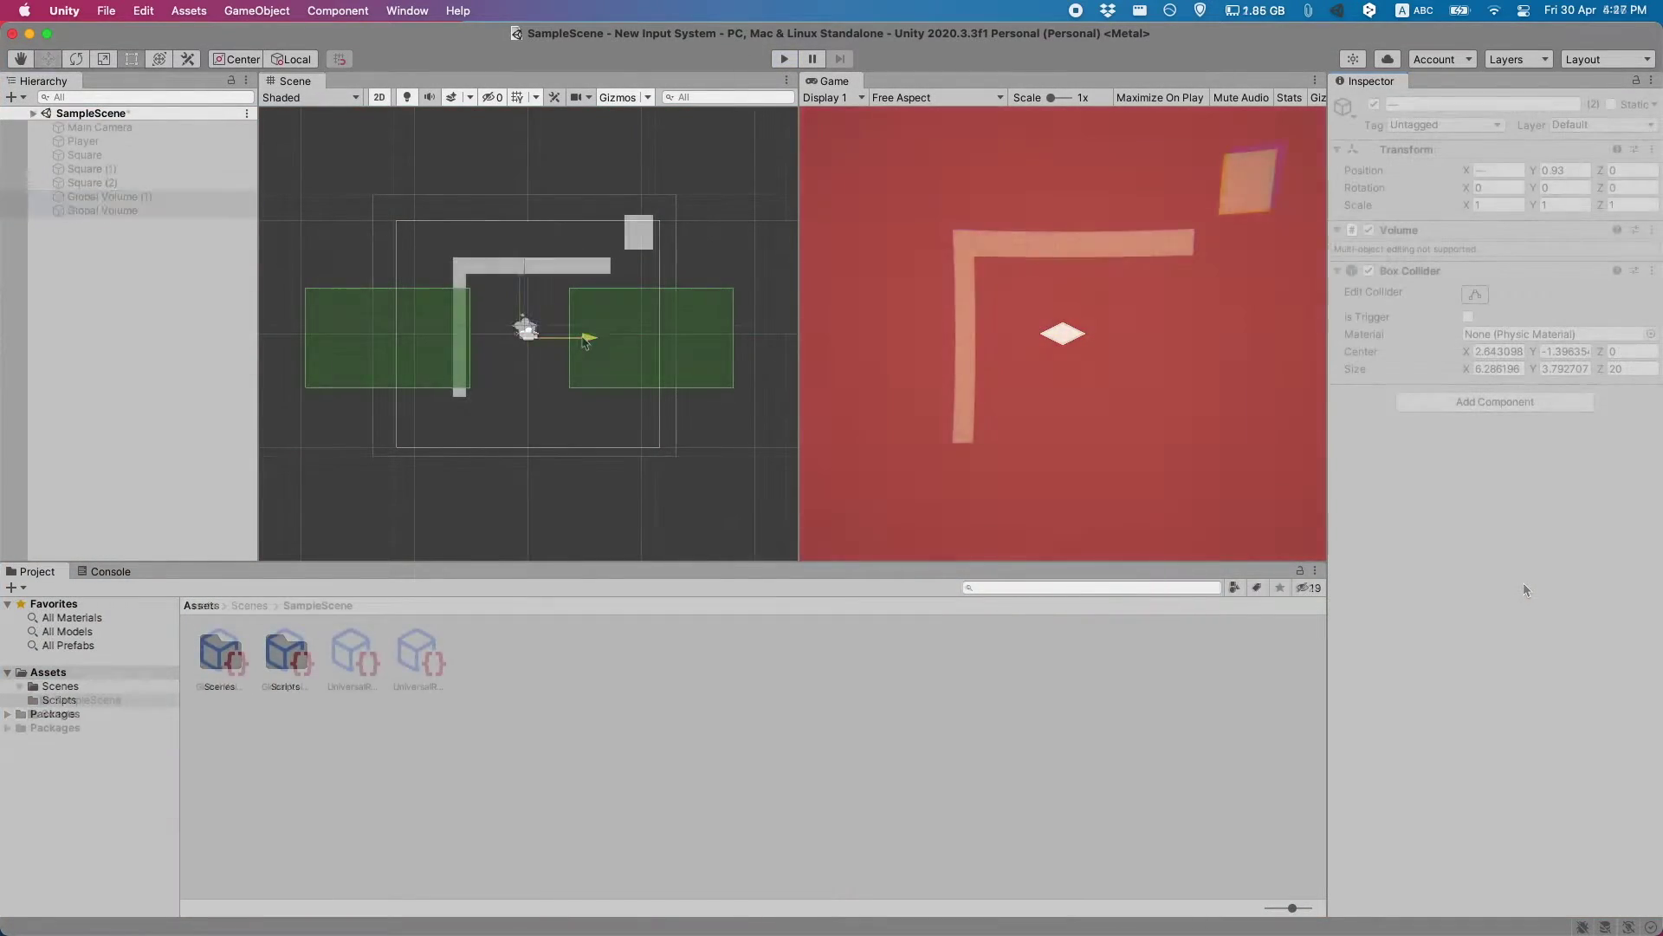
pyautogui.moveTo(585, 342); pyautogui.dragTo(651, 352)
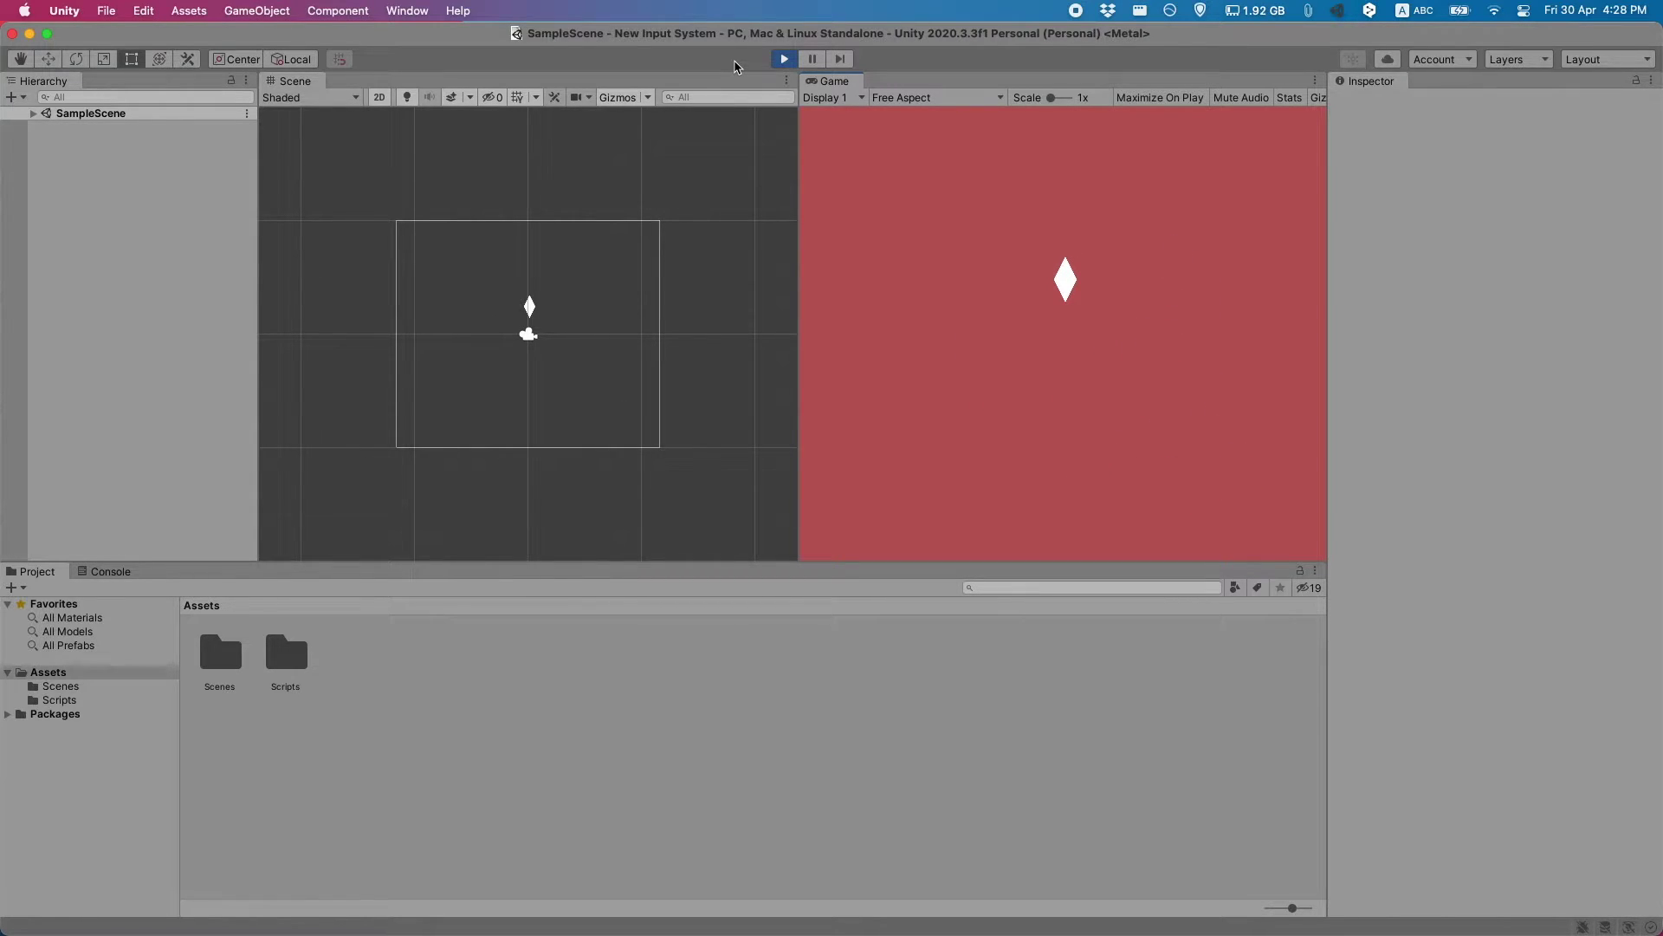
# Exit play mode and install the Universal RP 10.4.0 package through the Package Manager.
pyautogui.click(784, 58)
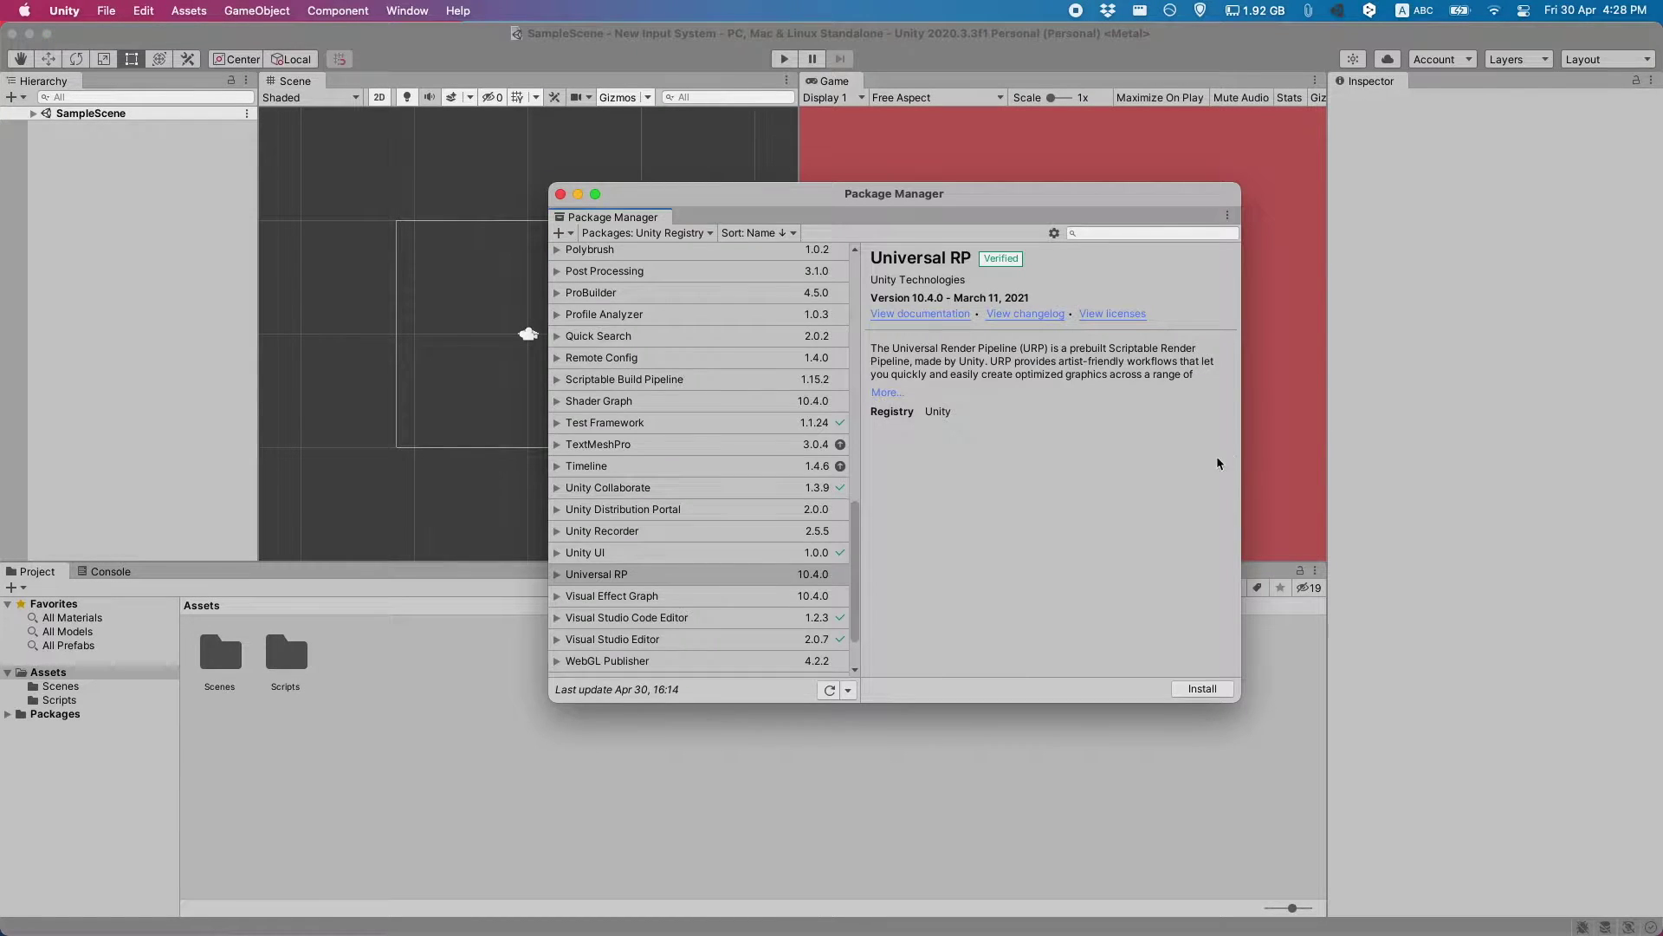
pyautogui.click(546, 189)
pyautogui.click(407, 10)
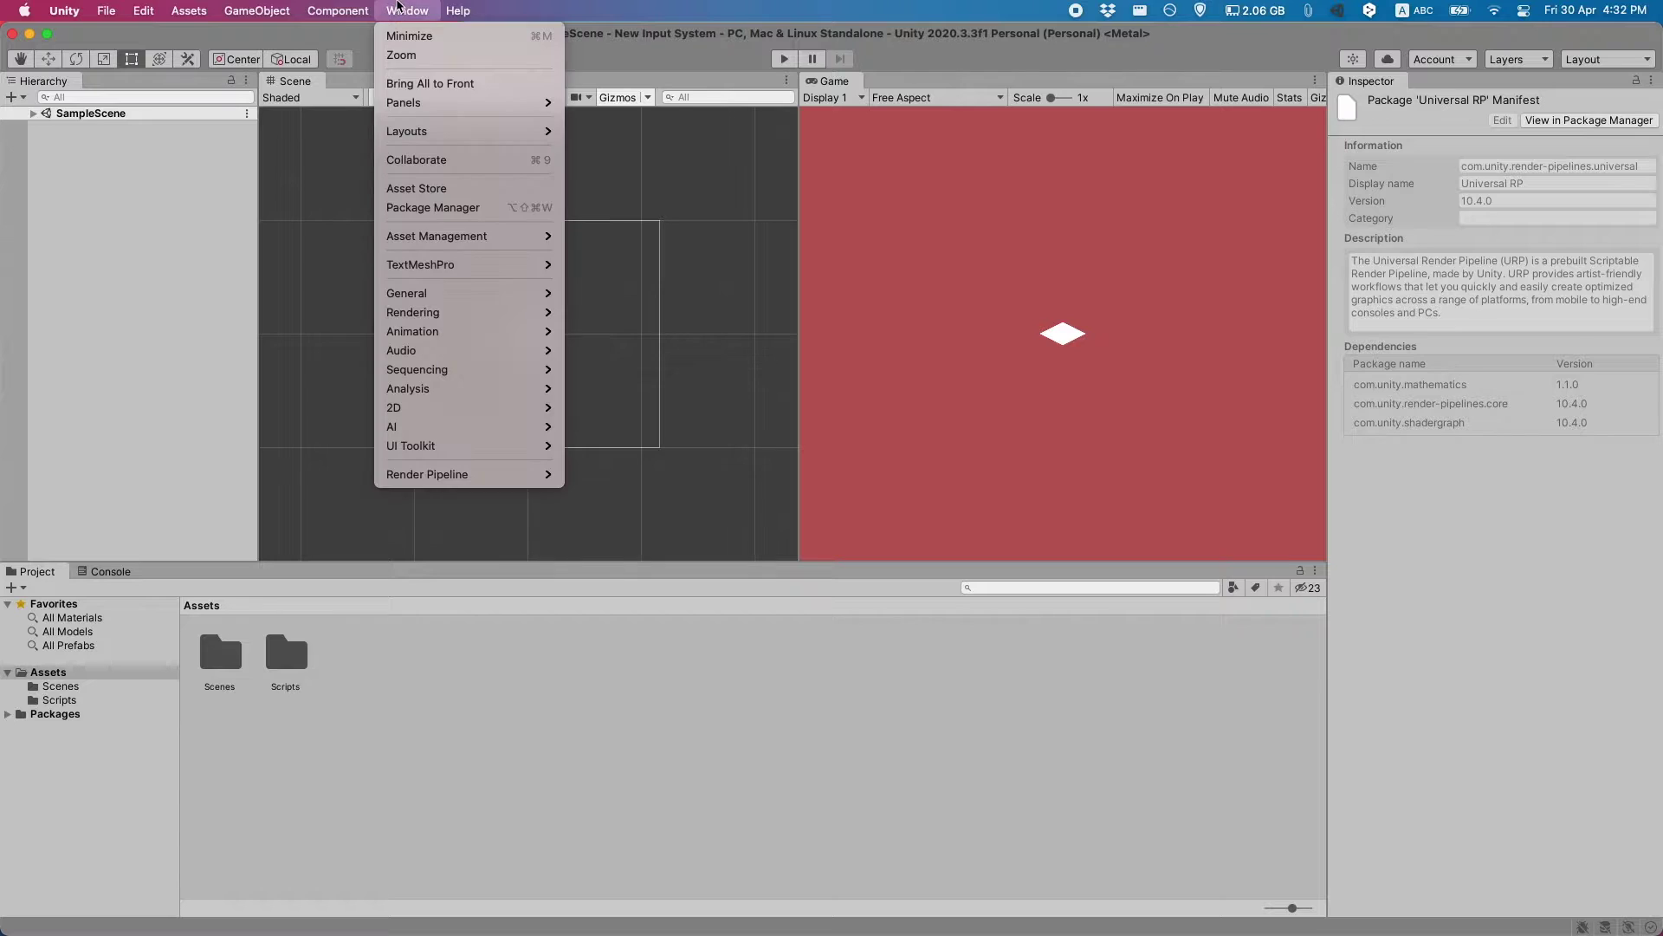
pyautogui.click(433, 207)
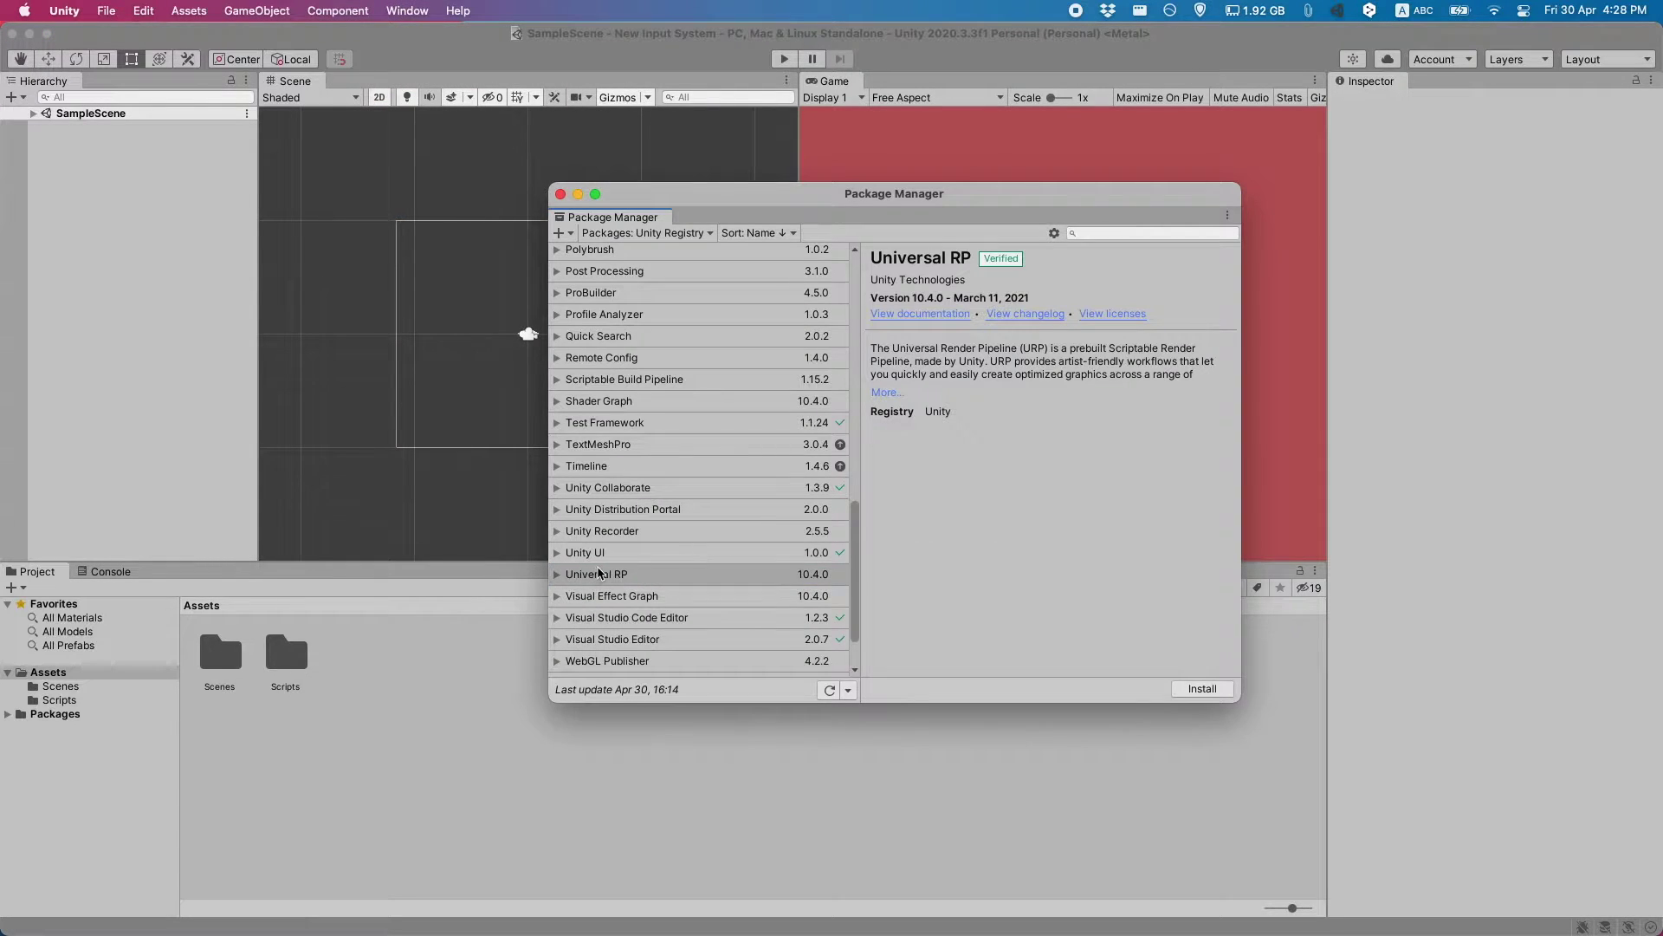
pyautogui.click(598, 573)
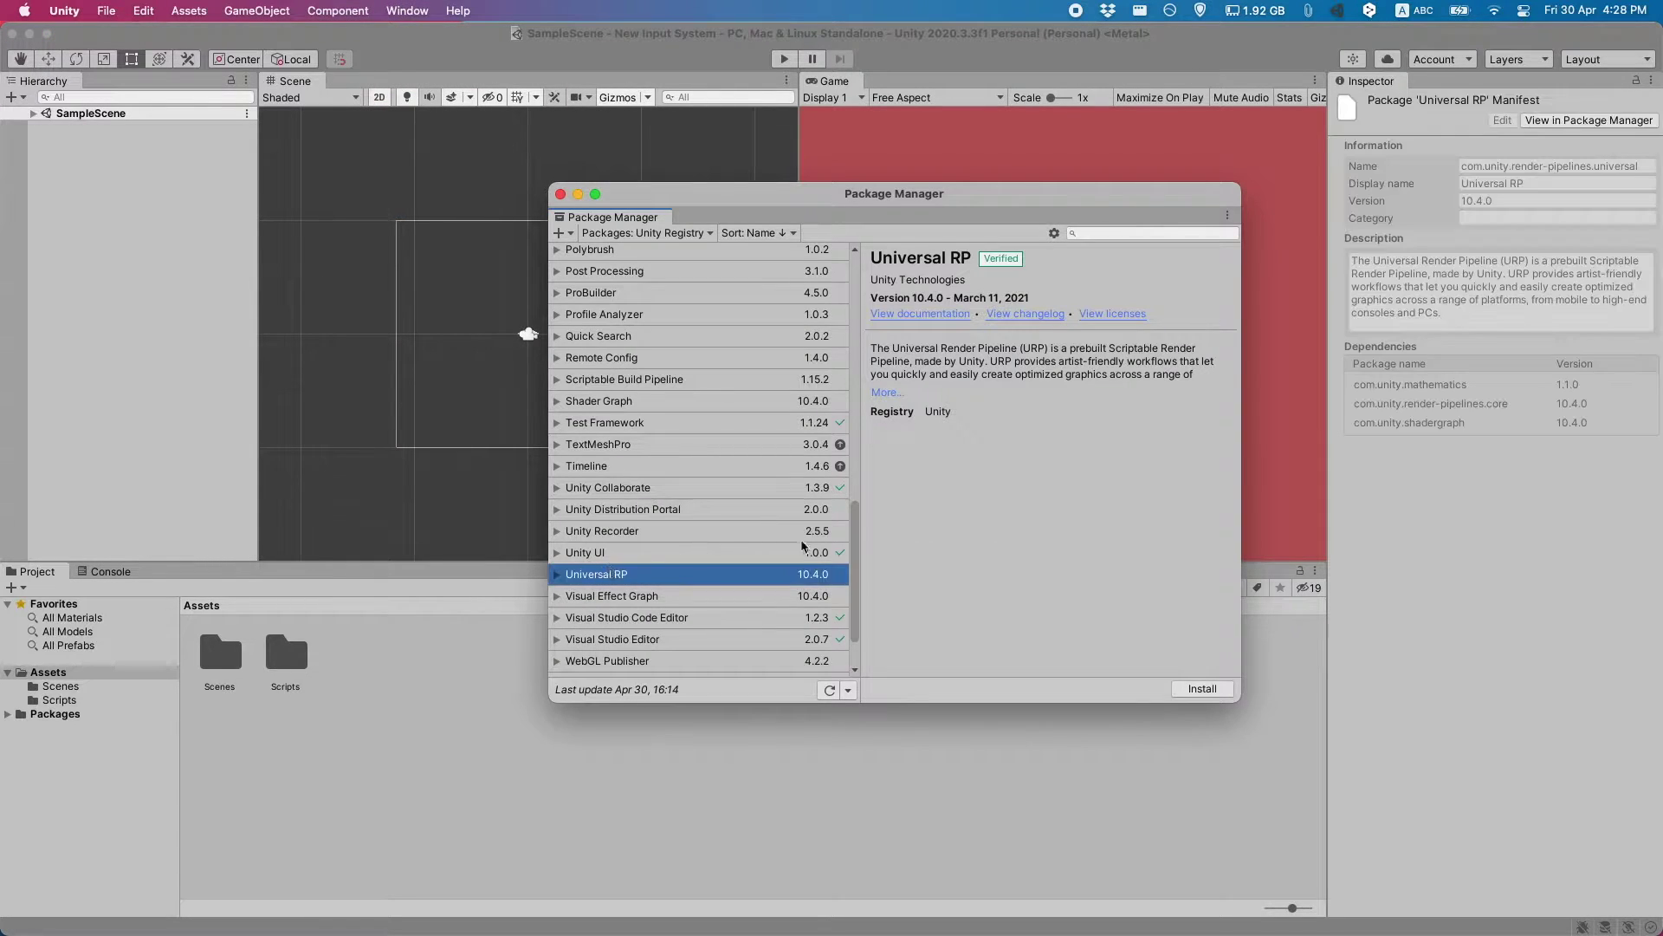
pyautogui.click(1204, 689)
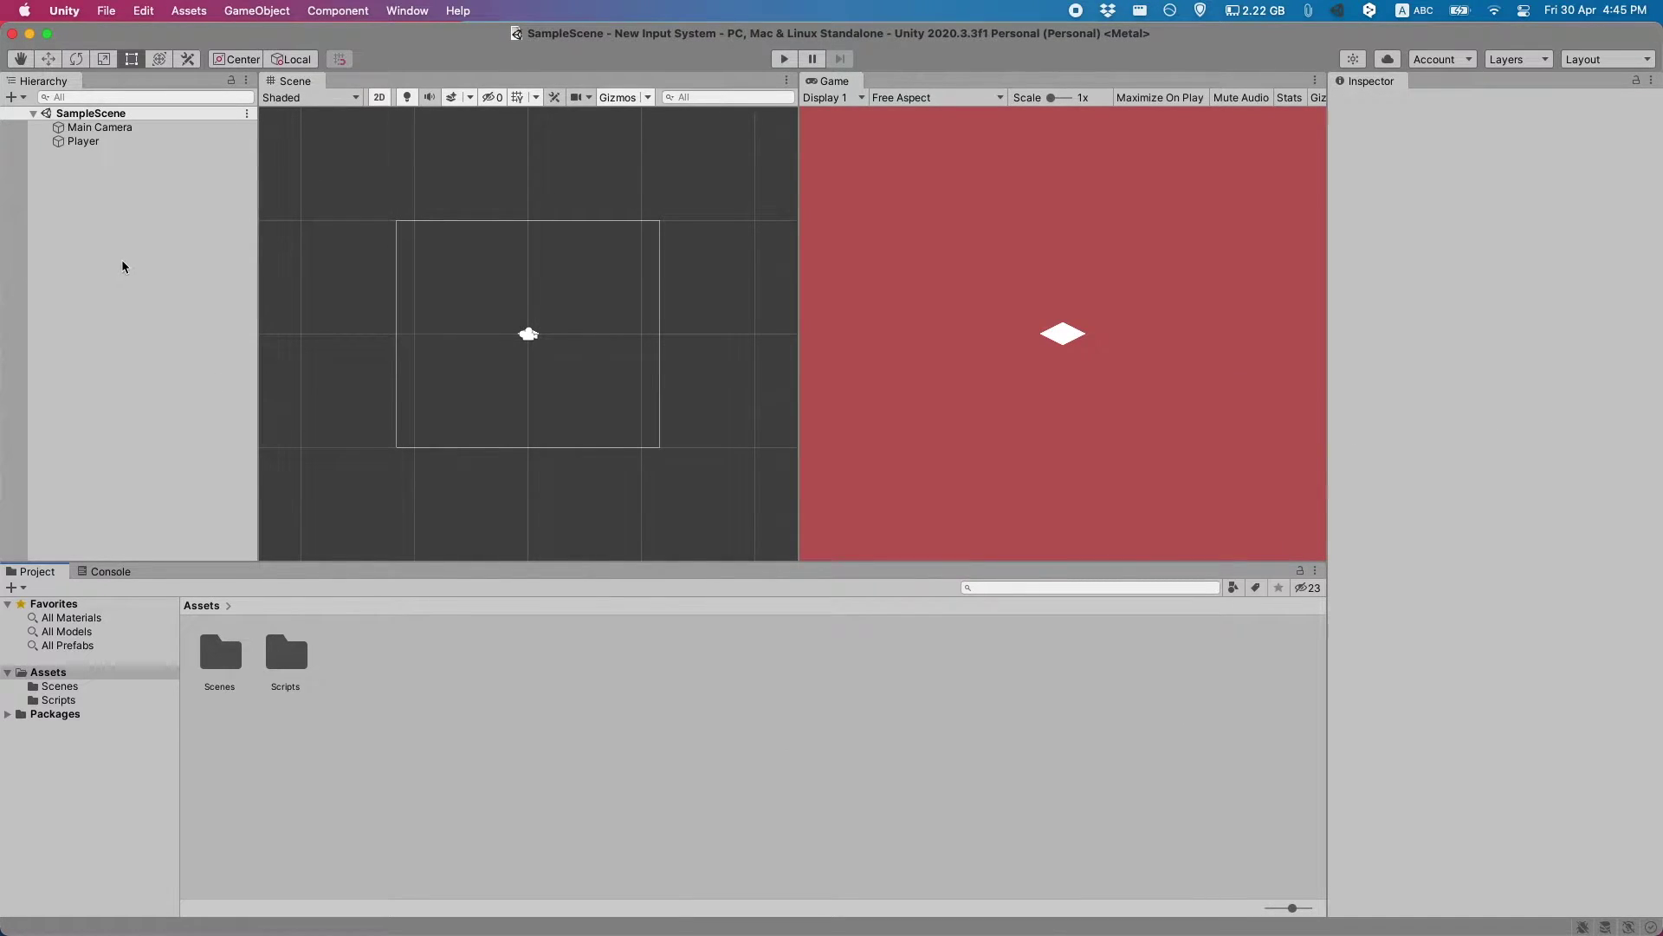
# Add a Global Volume object to the SampleScene hierarchy.
pyautogui.rightClick(122, 258)
pyautogui.moveTo(231, 641)
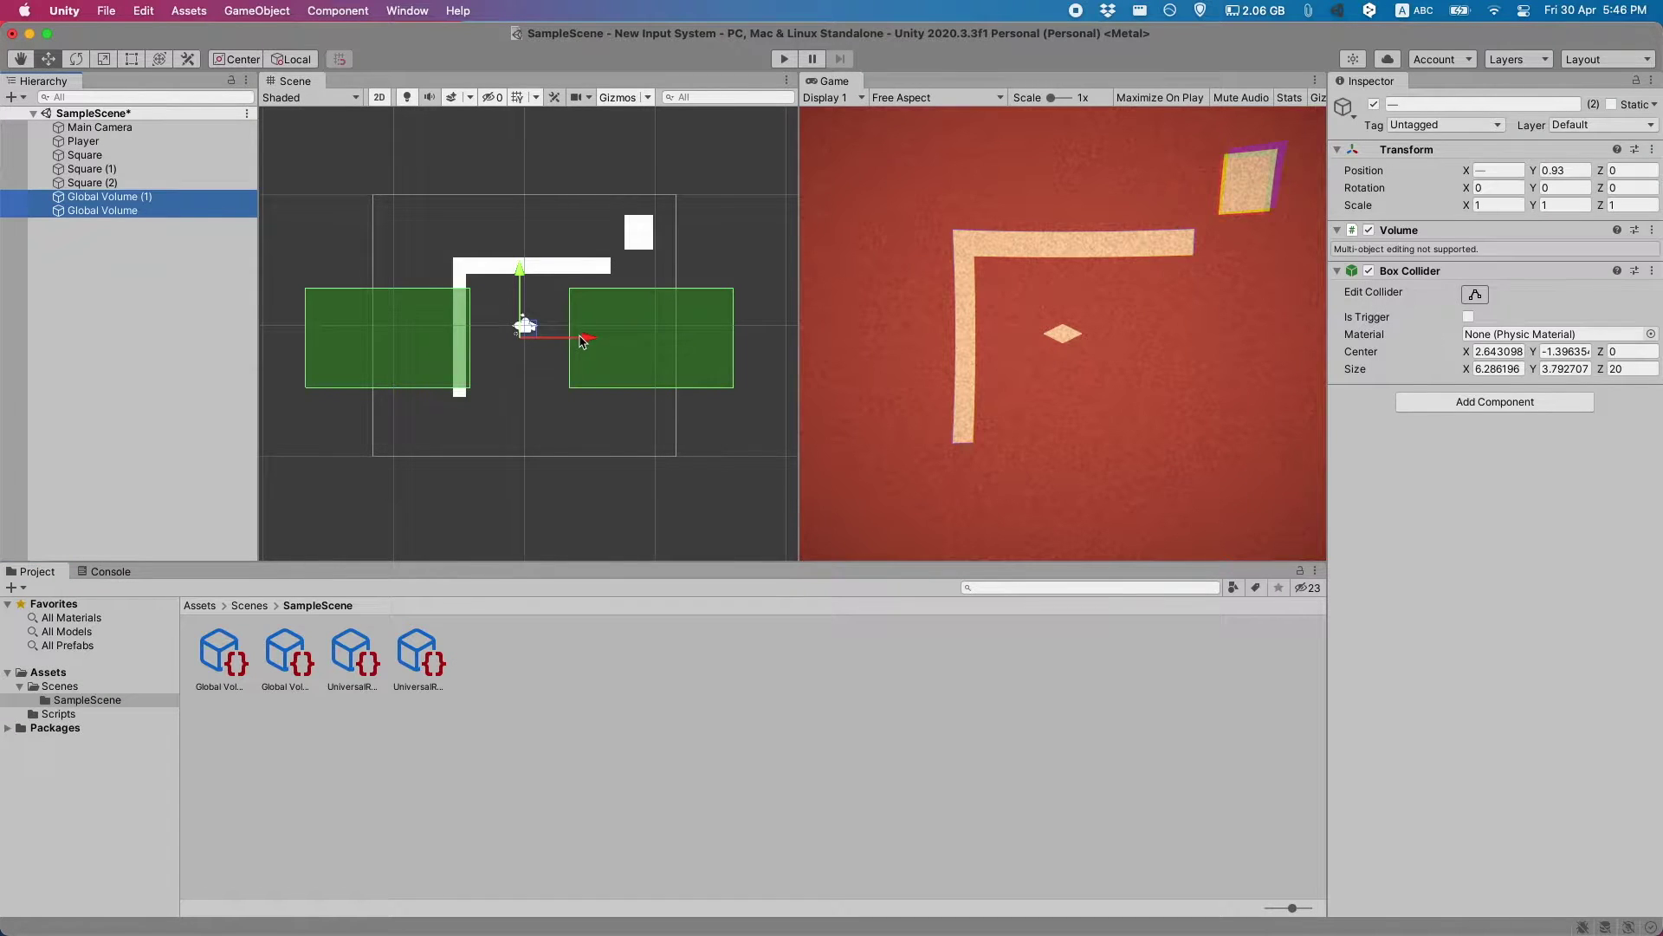
pyautogui.moveTo(579, 338); pyautogui.dragTo(777, 361)
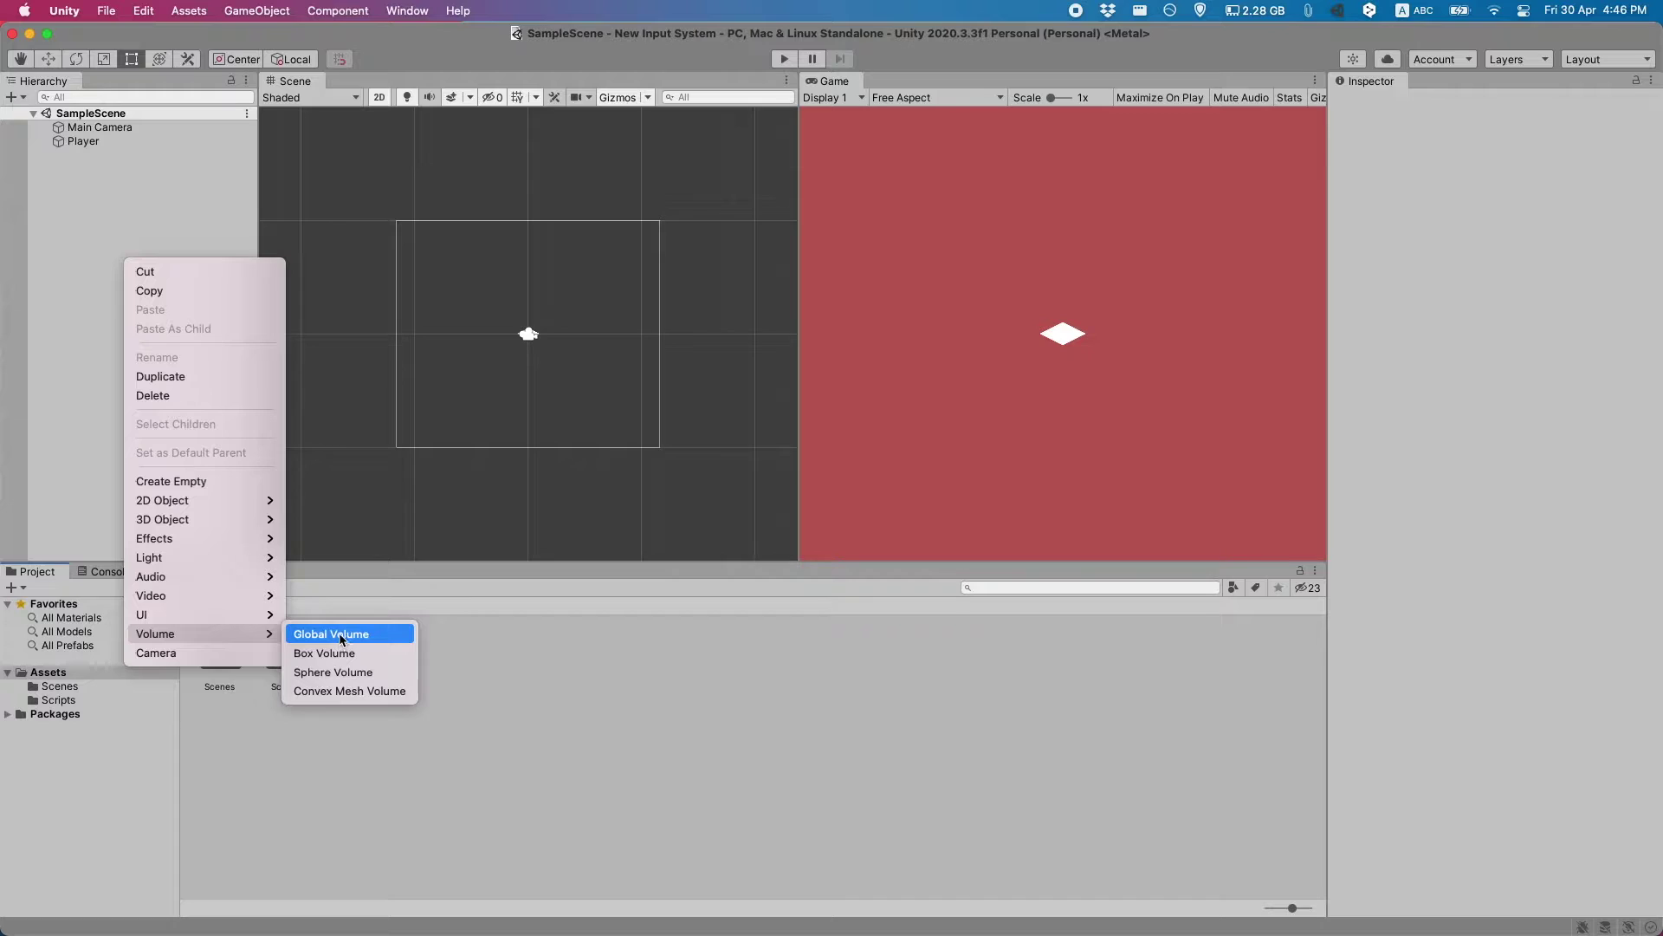
pyautogui.click(339, 635)
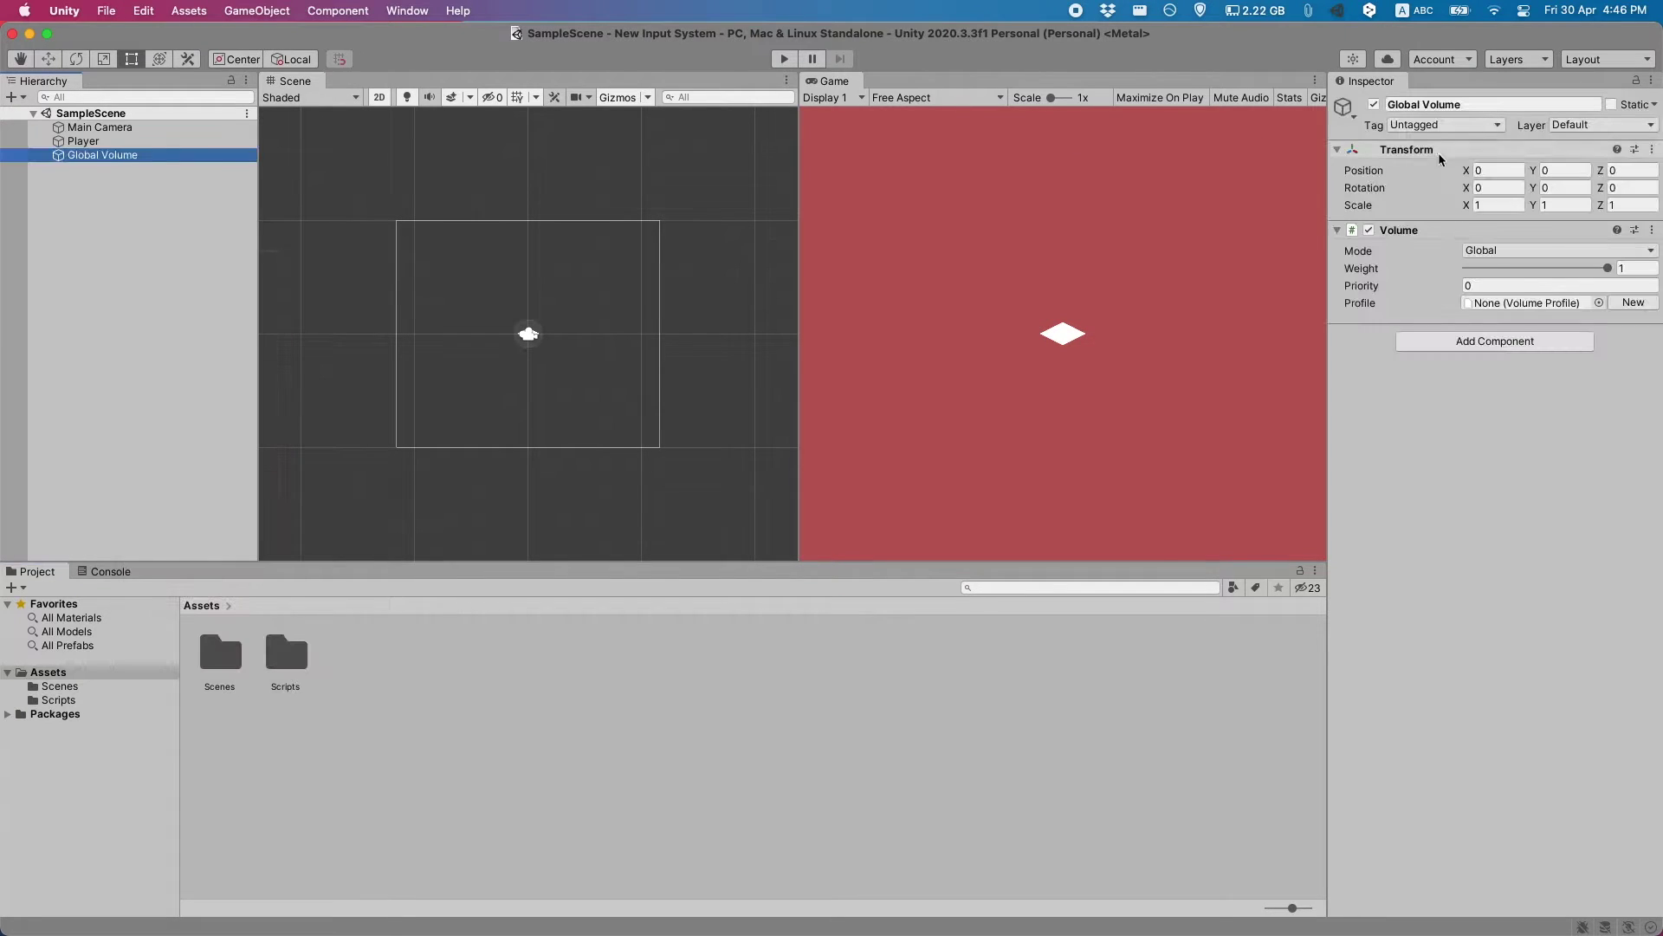
# Try the Local mode on the Global Volume's Volume component, and undo the mode change.
pyautogui.click(1501, 253)
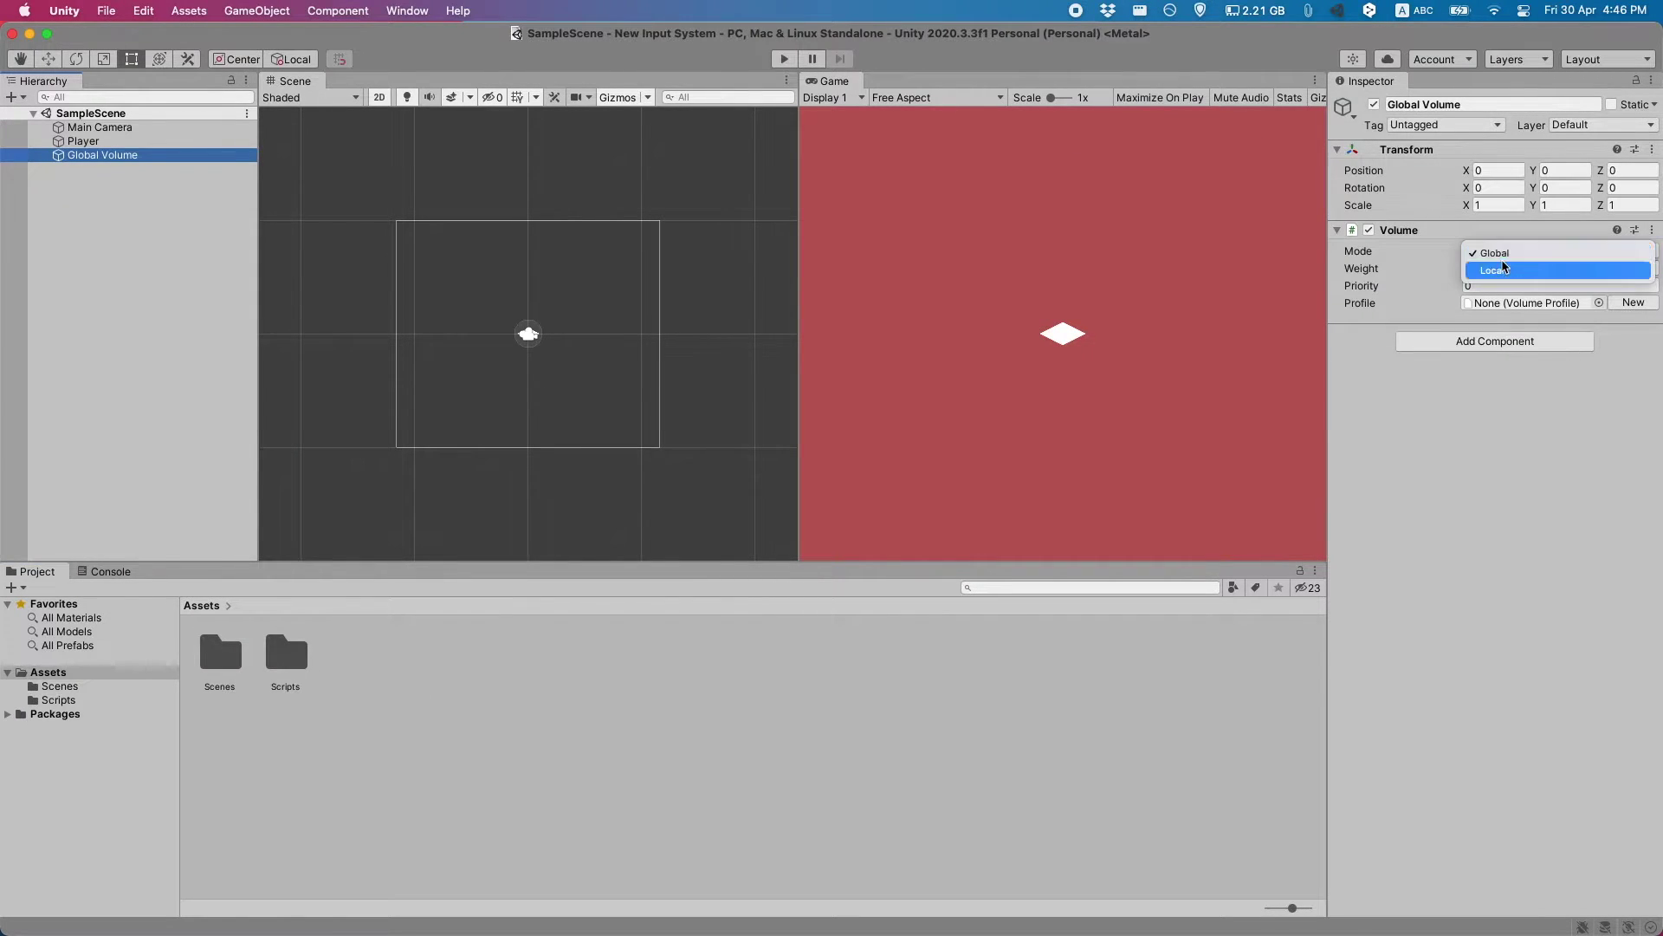
pyautogui.click(1504, 268)
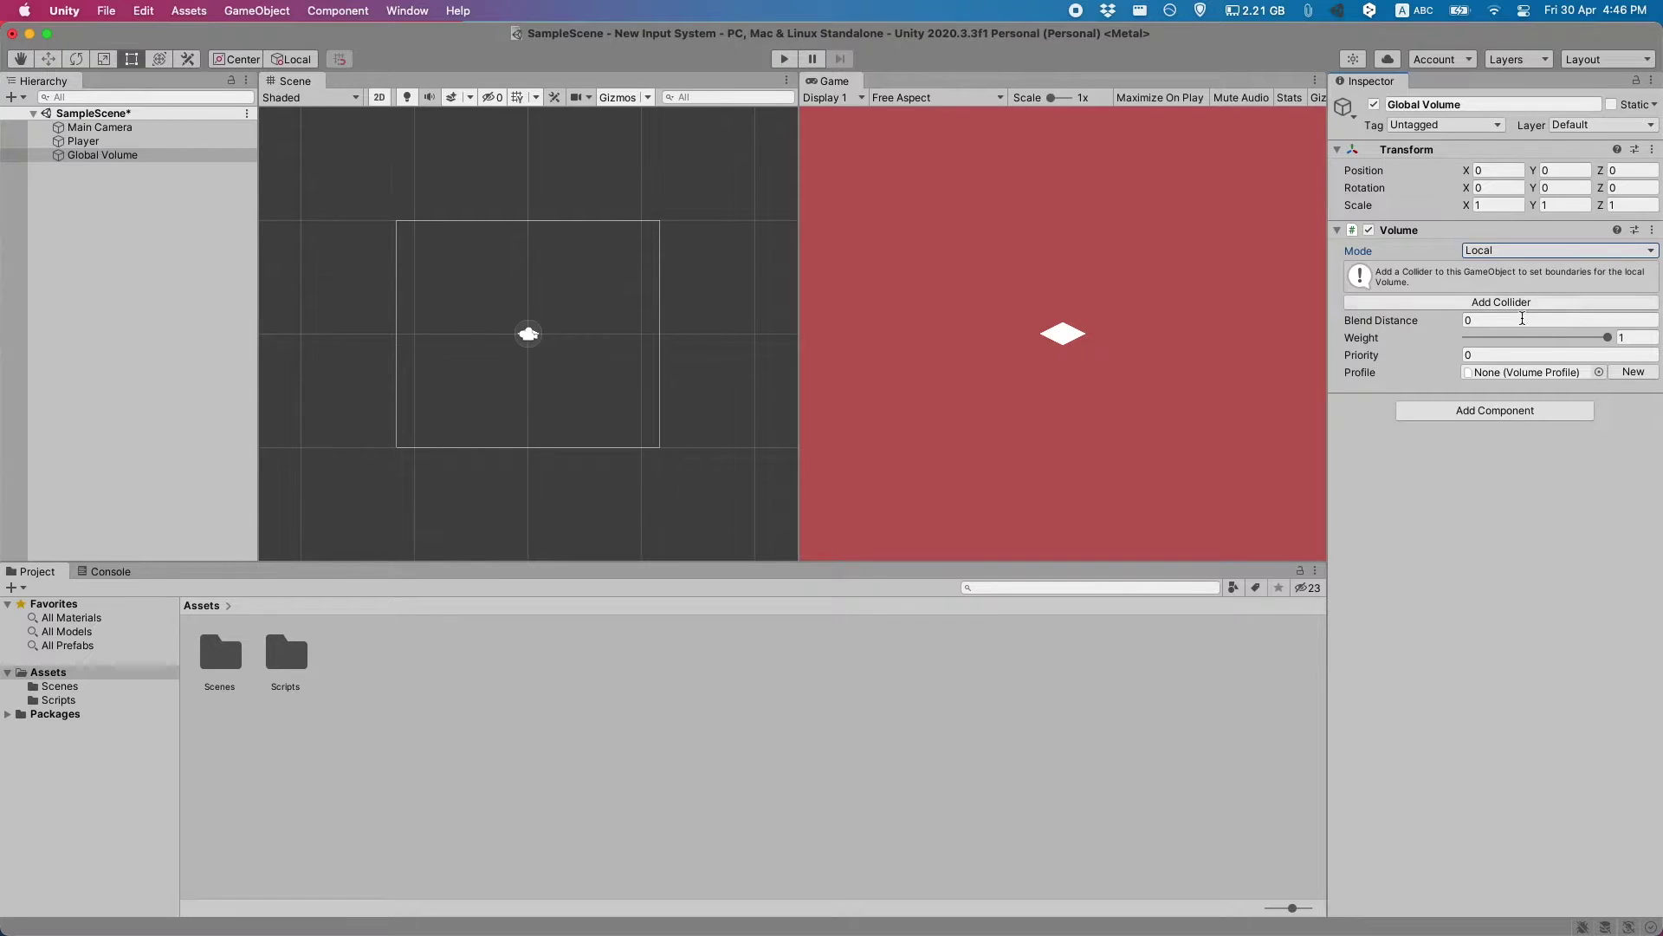
pyautogui.press('super+z')
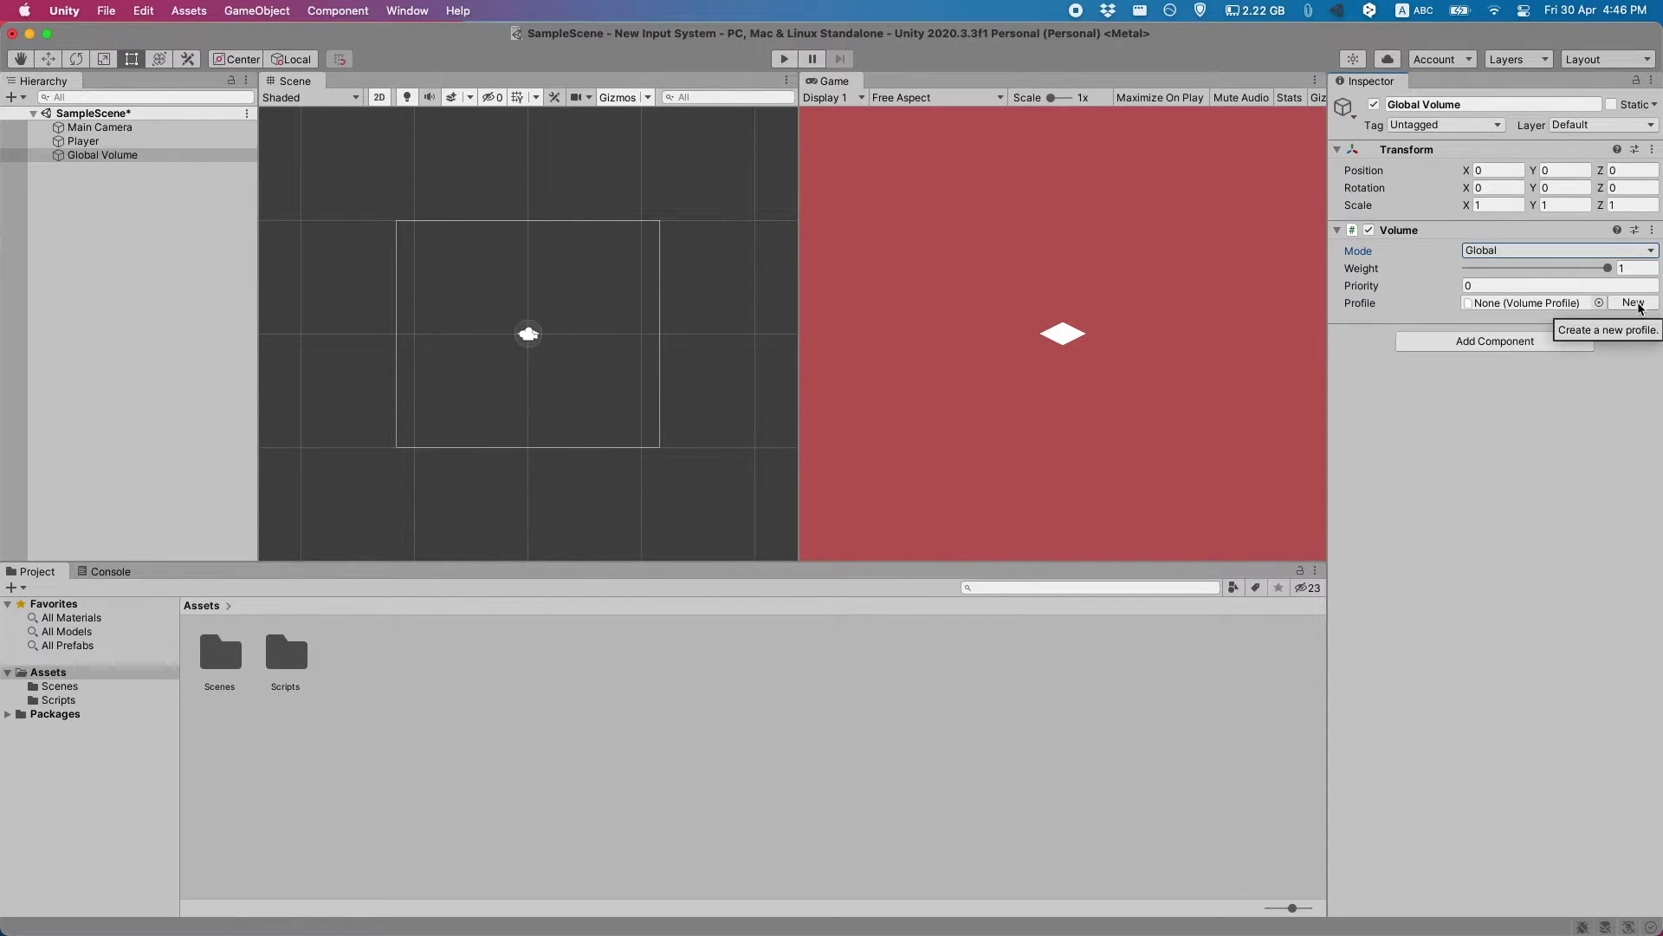
# Create a new profile for the Global Volume and add the Vignette post-processing override to it.
pyautogui.click(1634, 302)
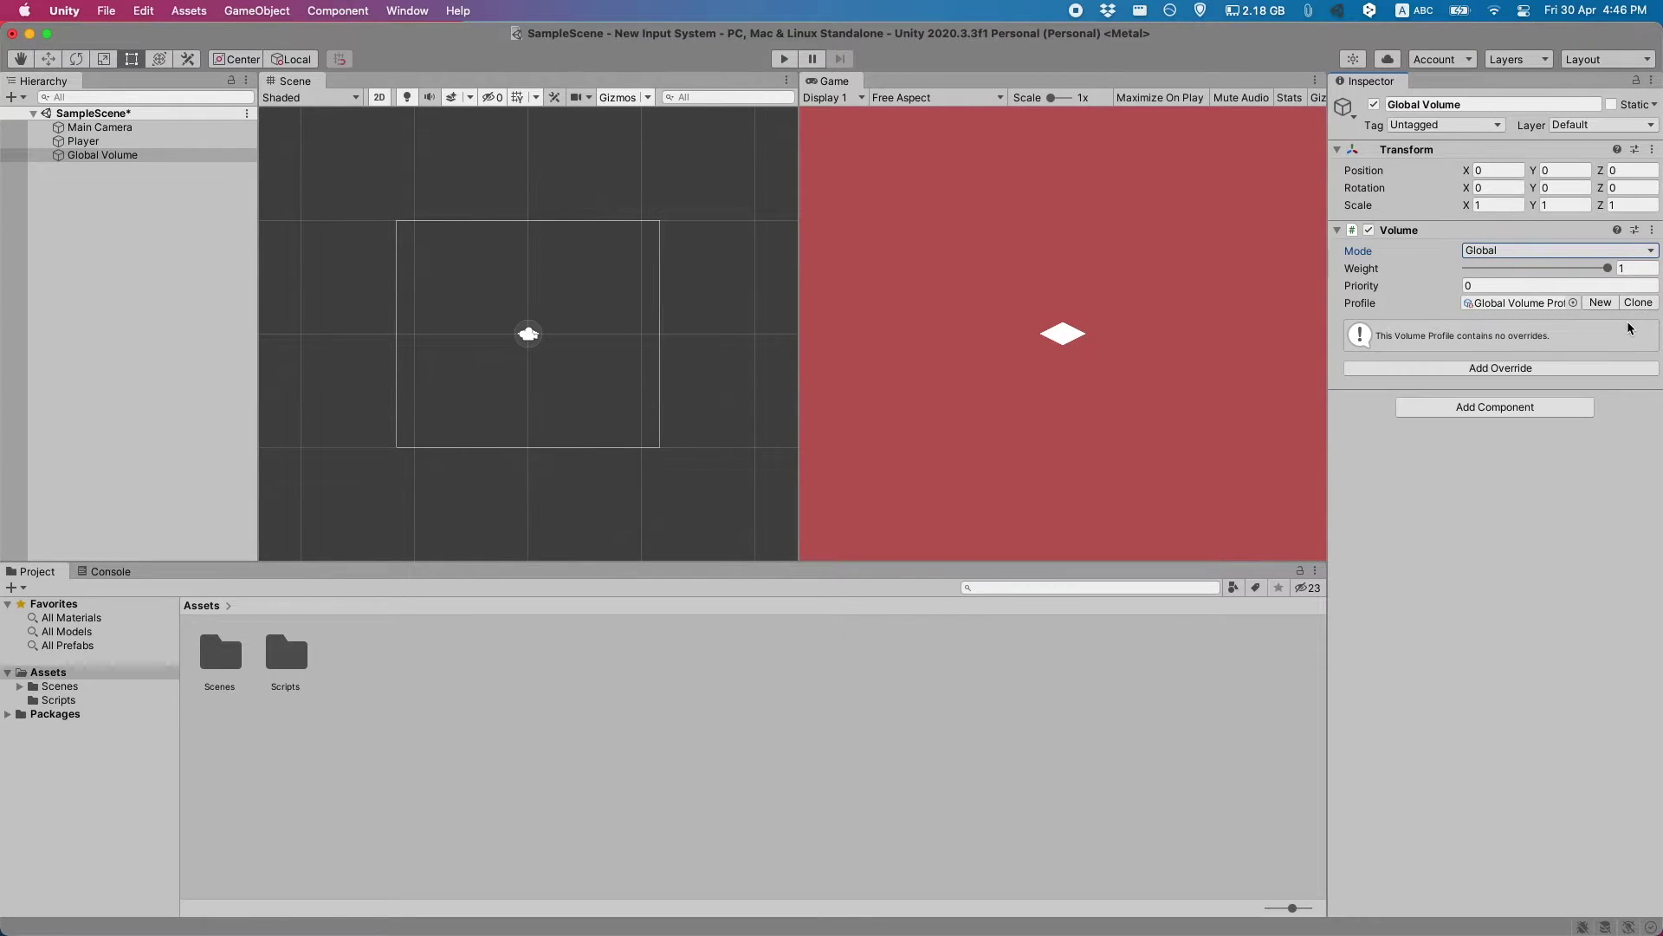
pyautogui.click(1601, 374)
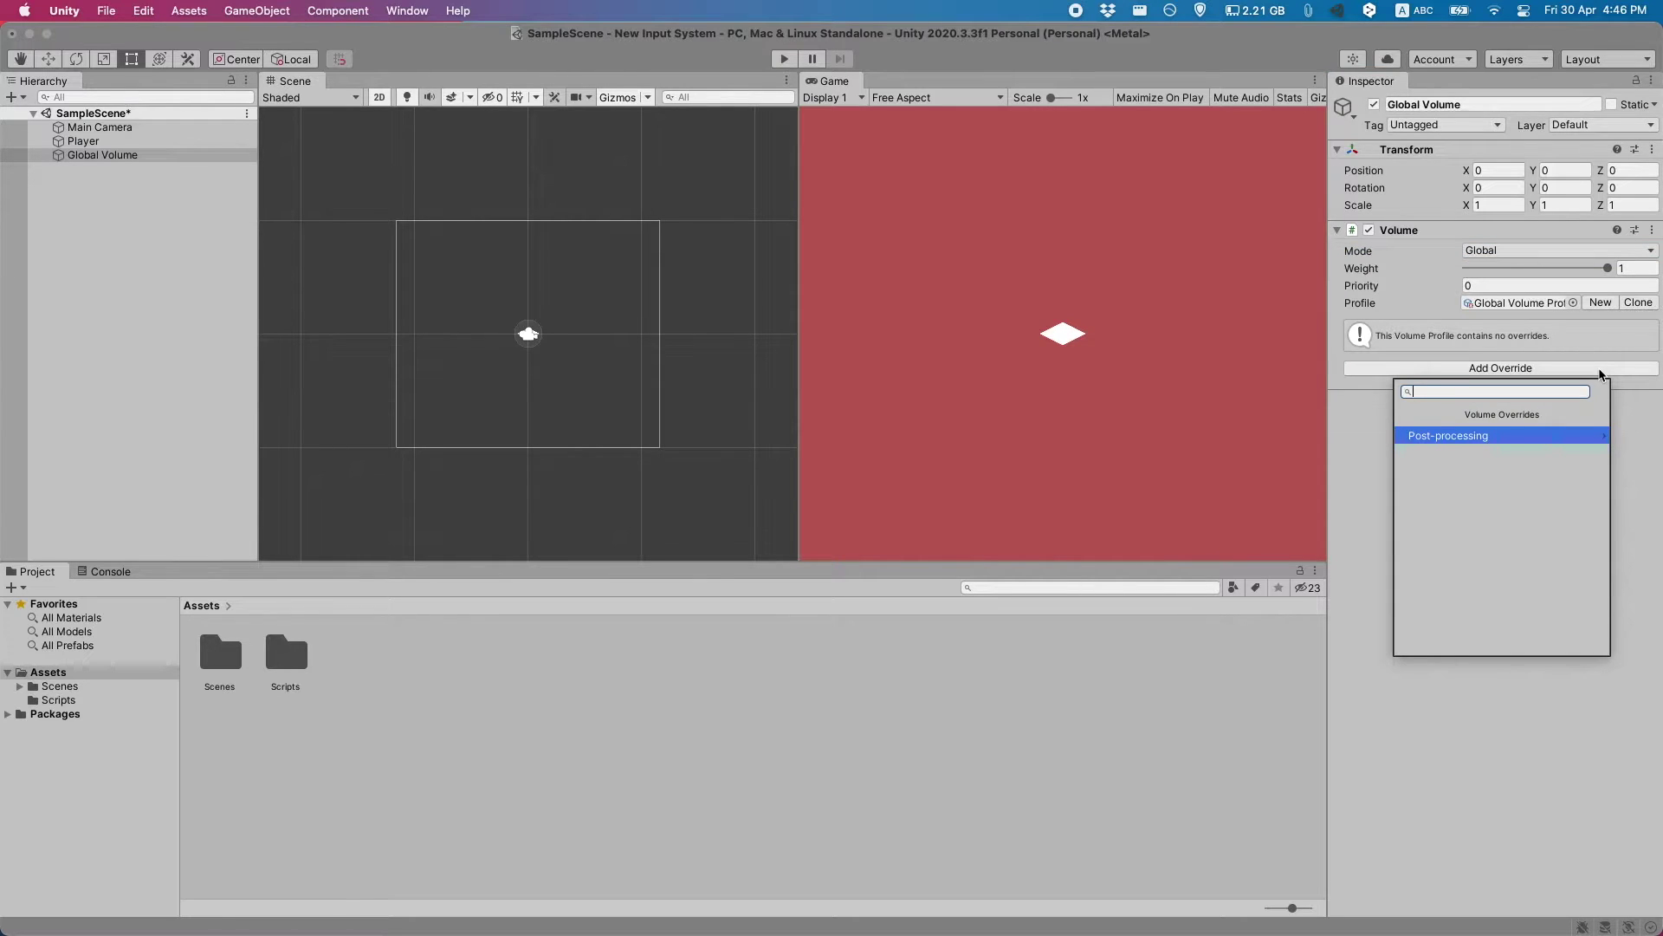
pyautogui.click(1559, 441)
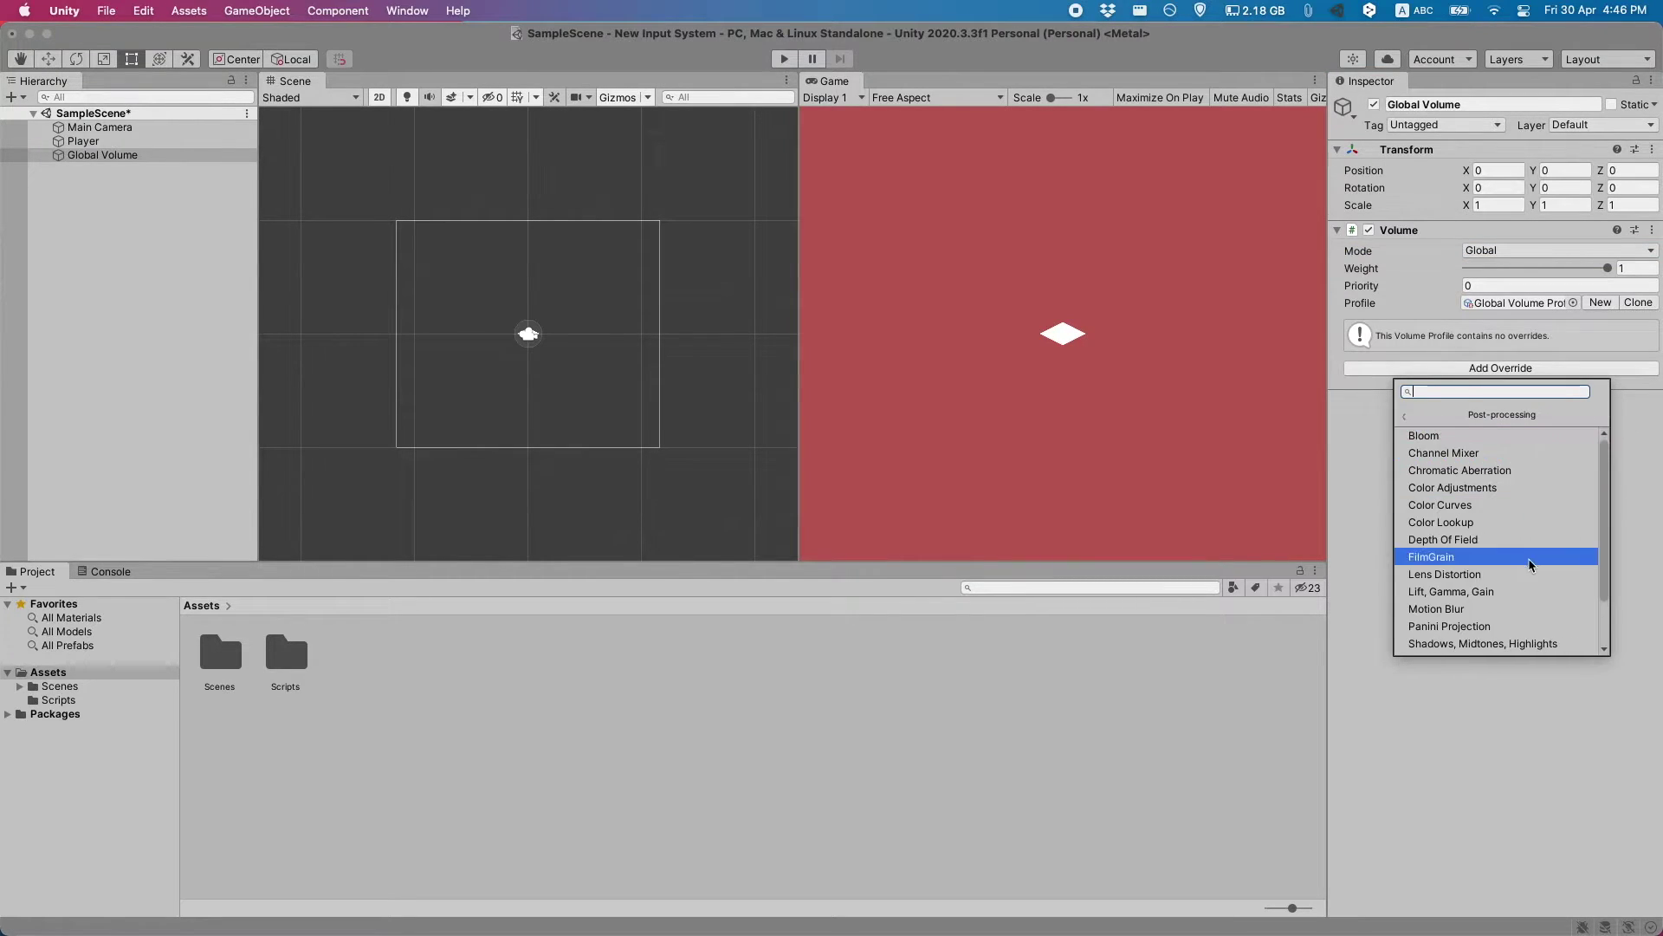
pyautogui.scroll(-2, 1508, 571)
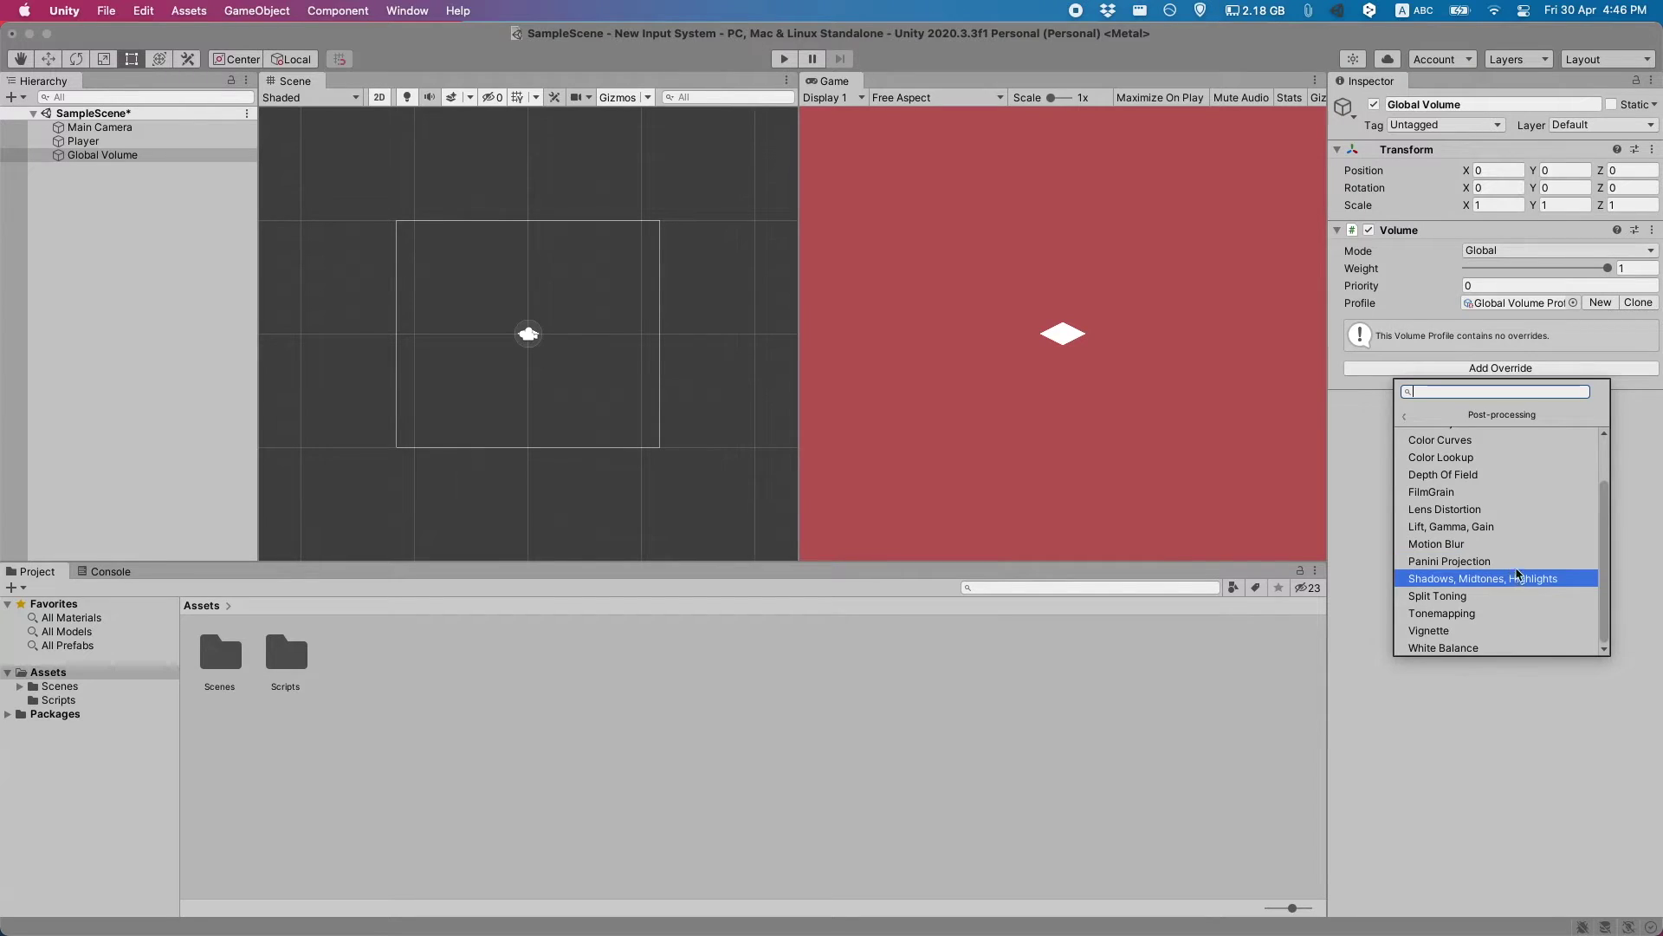
pyautogui.click(1509, 632)
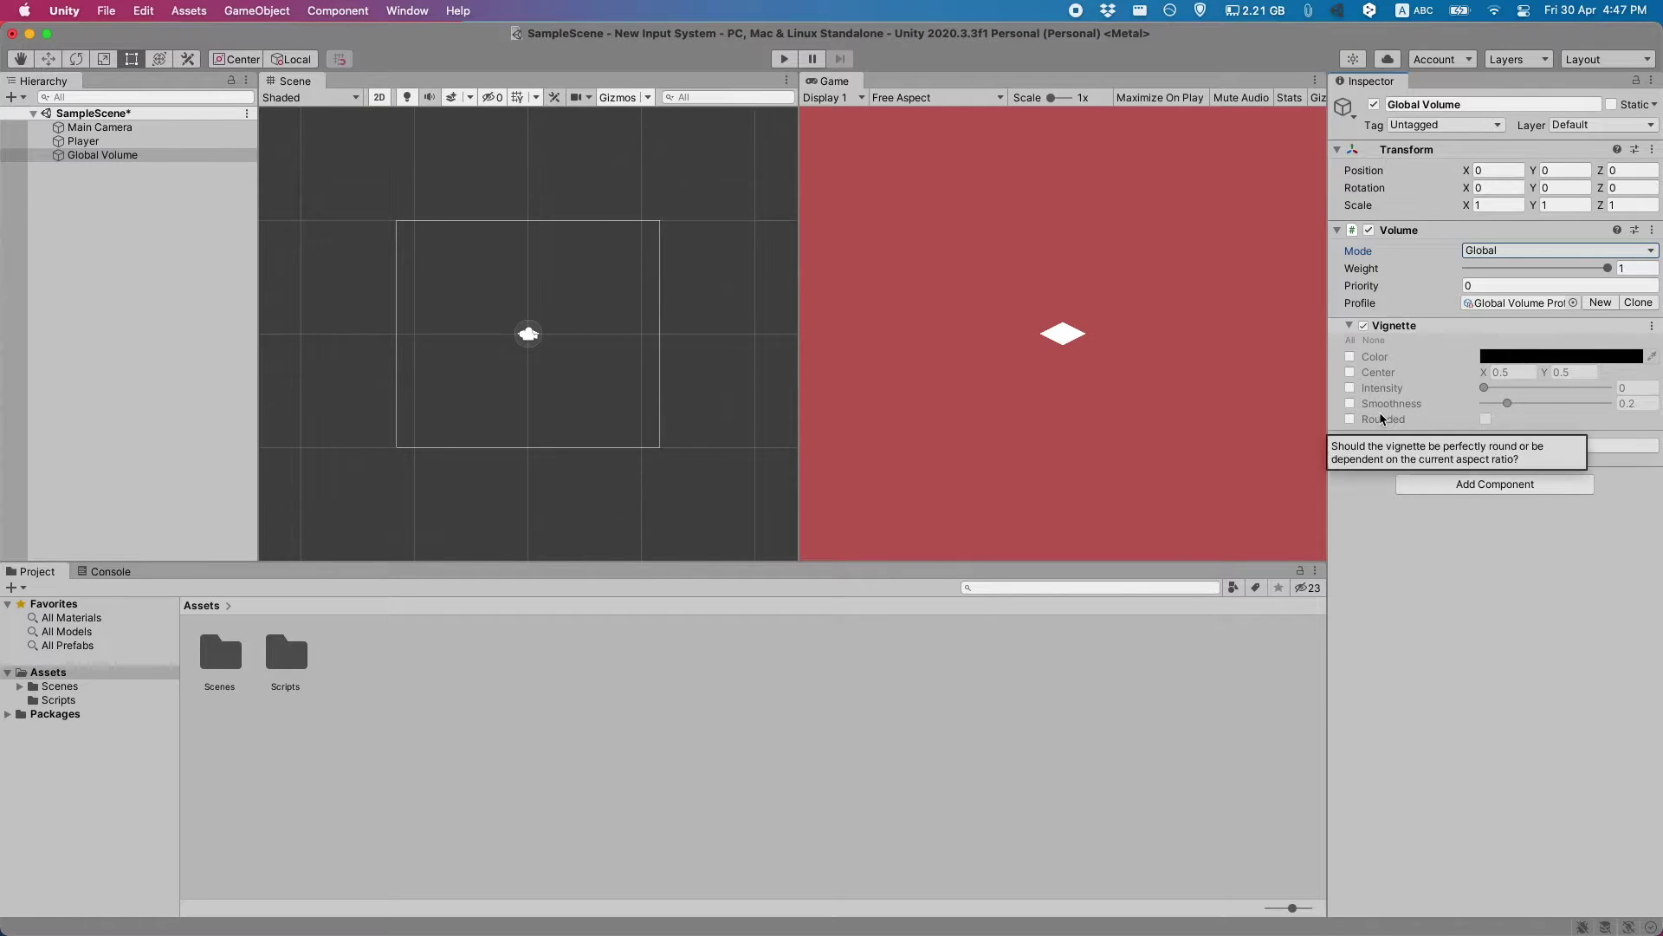
# Enable all Vignette parameters for overriding: Color, Center, Intensity, Smoothness and Rounded.
pyautogui.click(1350, 357)
pyautogui.click(1350, 372)
pyautogui.click(1350, 388)
pyautogui.click(1350, 404)
pyautogui.click(1350, 419)
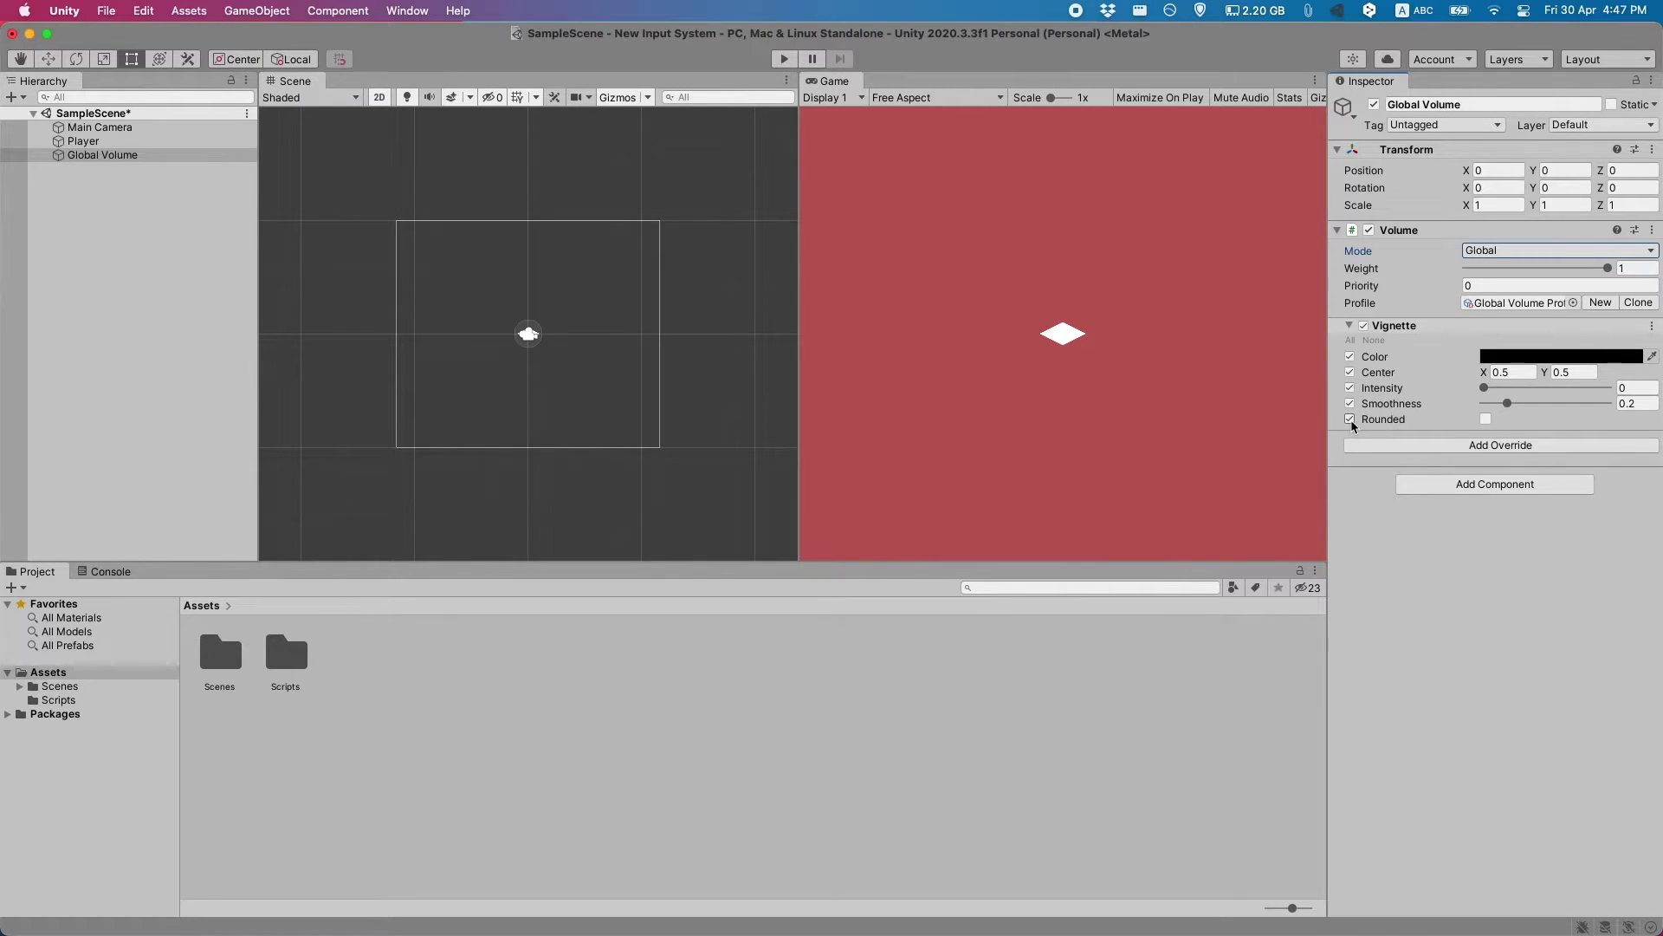
pyautogui.click(1373, 341)
pyautogui.click(1354, 340)
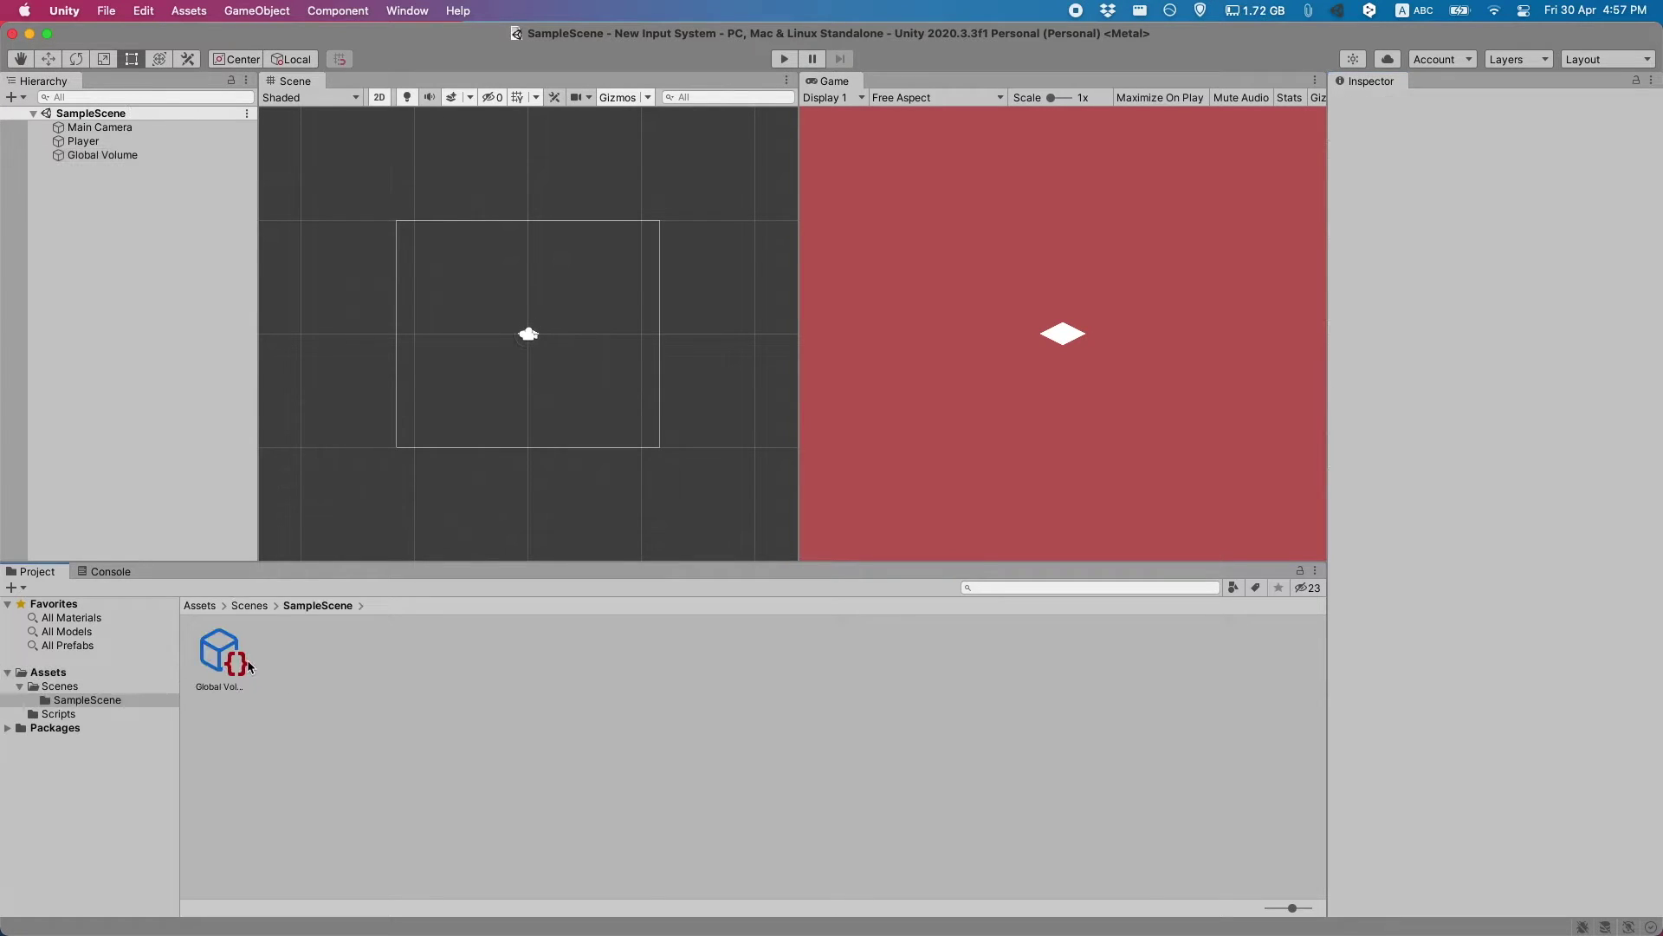
# Create a Universal Render Pipeline asset with Forward Renderer in the SampleScene folder, keeping its default name.
pyautogui.rightClick(227, 662)
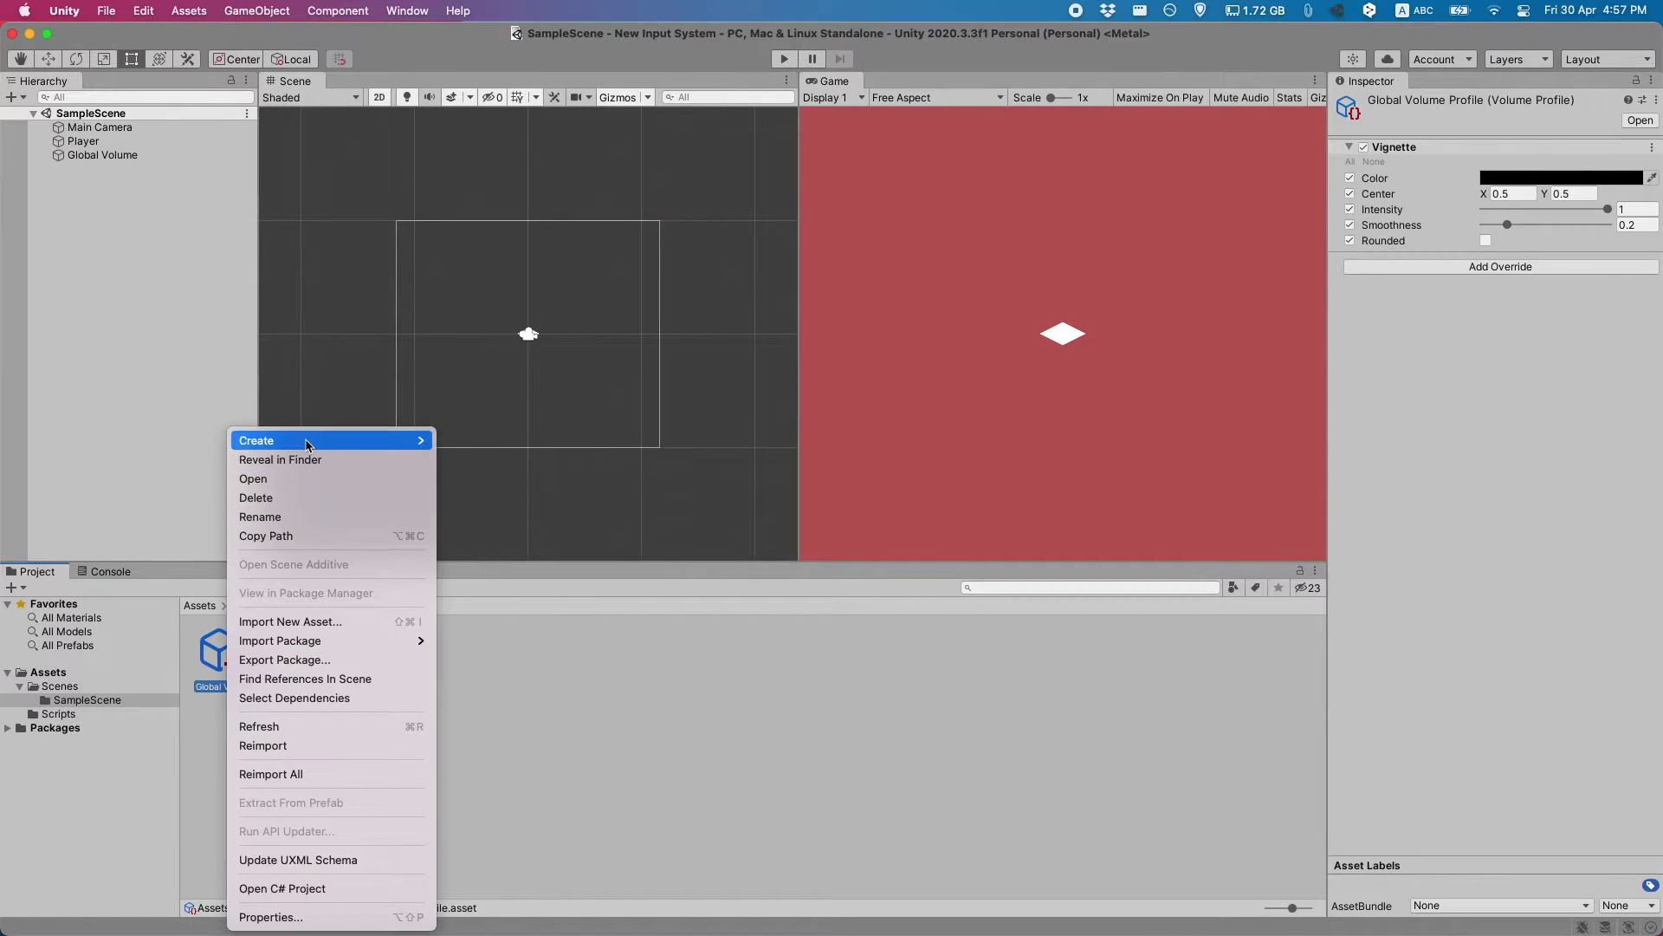
pyautogui.moveTo(329, 440)
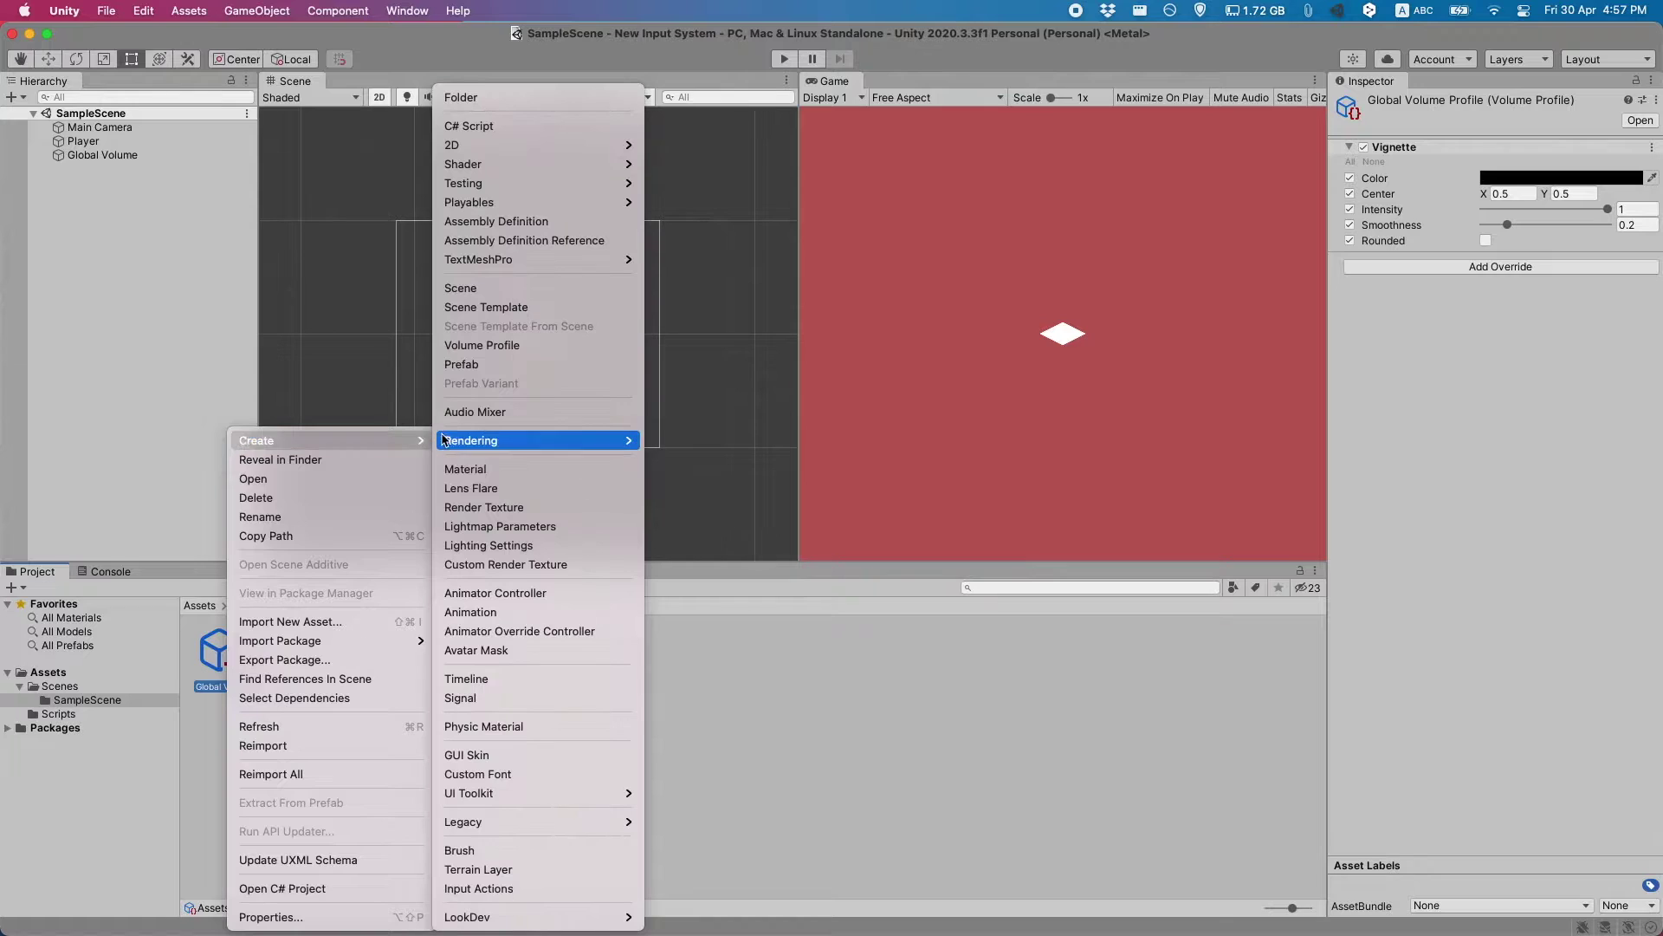
pyautogui.moveTo(510, 443)
pyautogui.moveTo(712, 445)
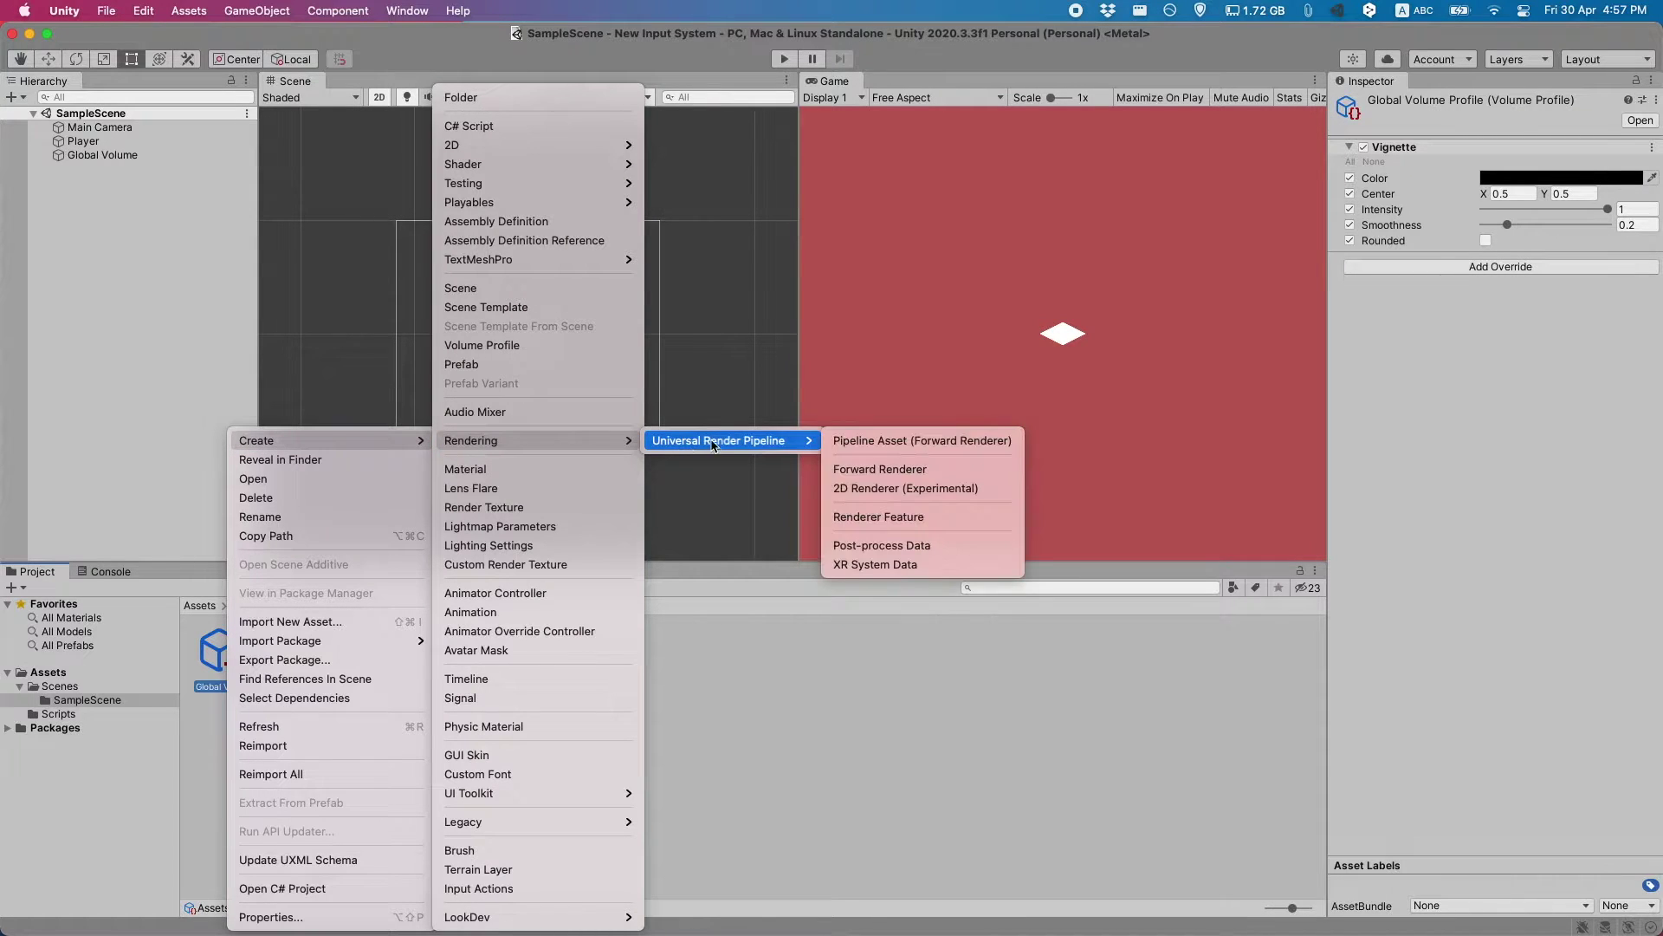
pyautogui.click(847, 444)
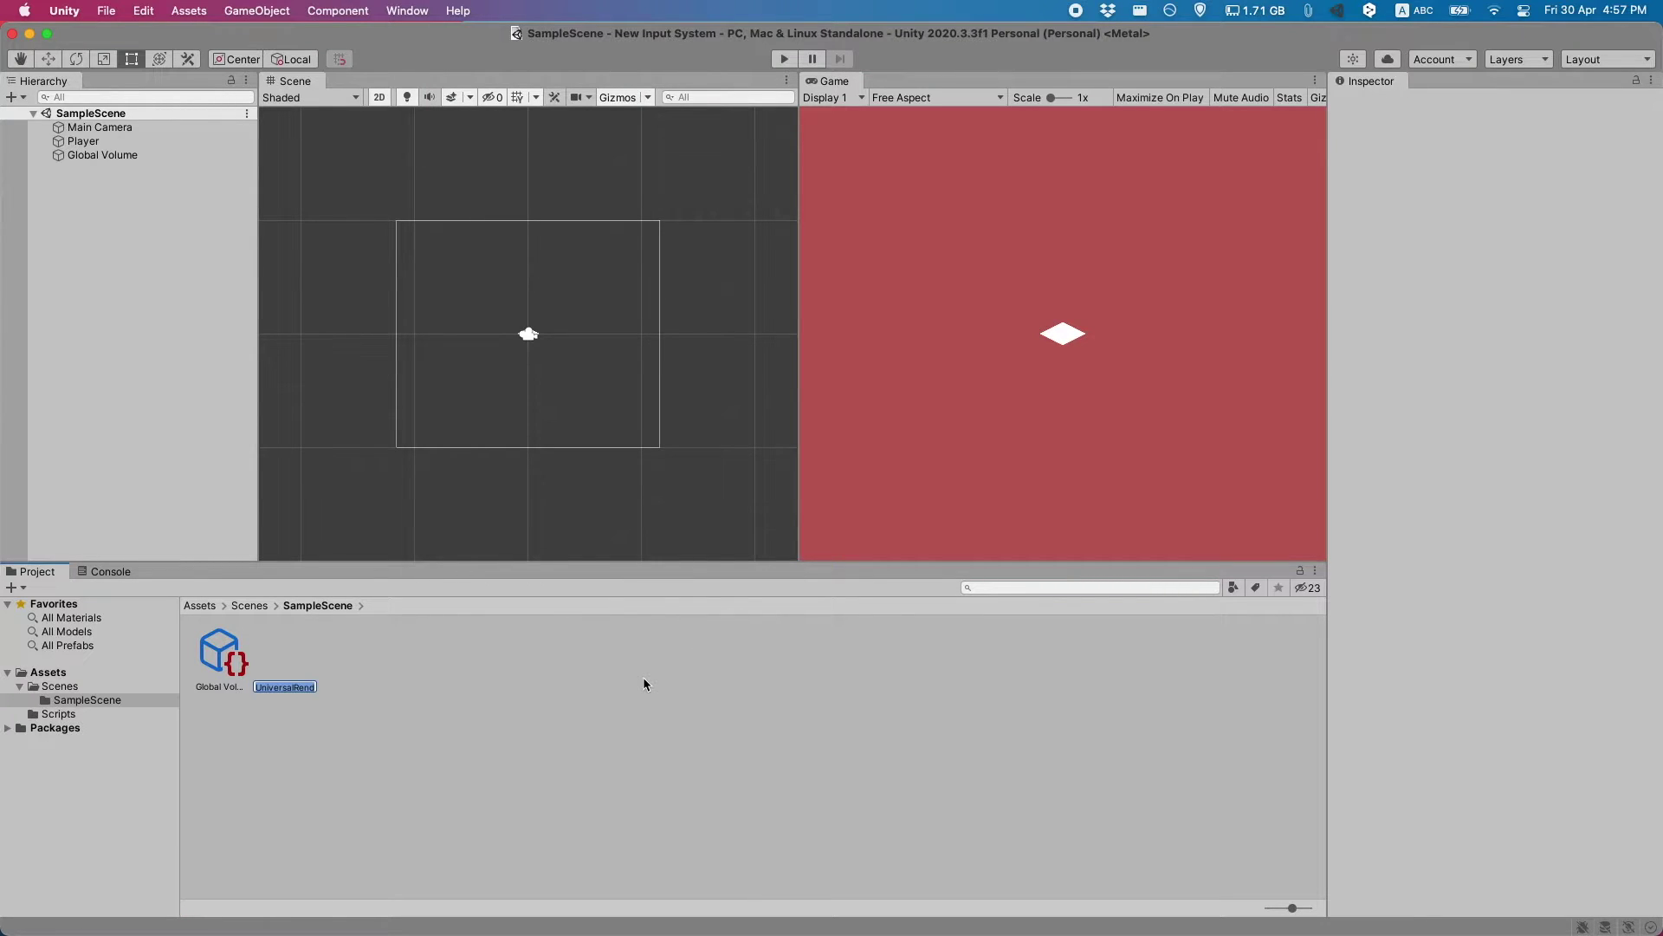
pyautogui.press('Return')
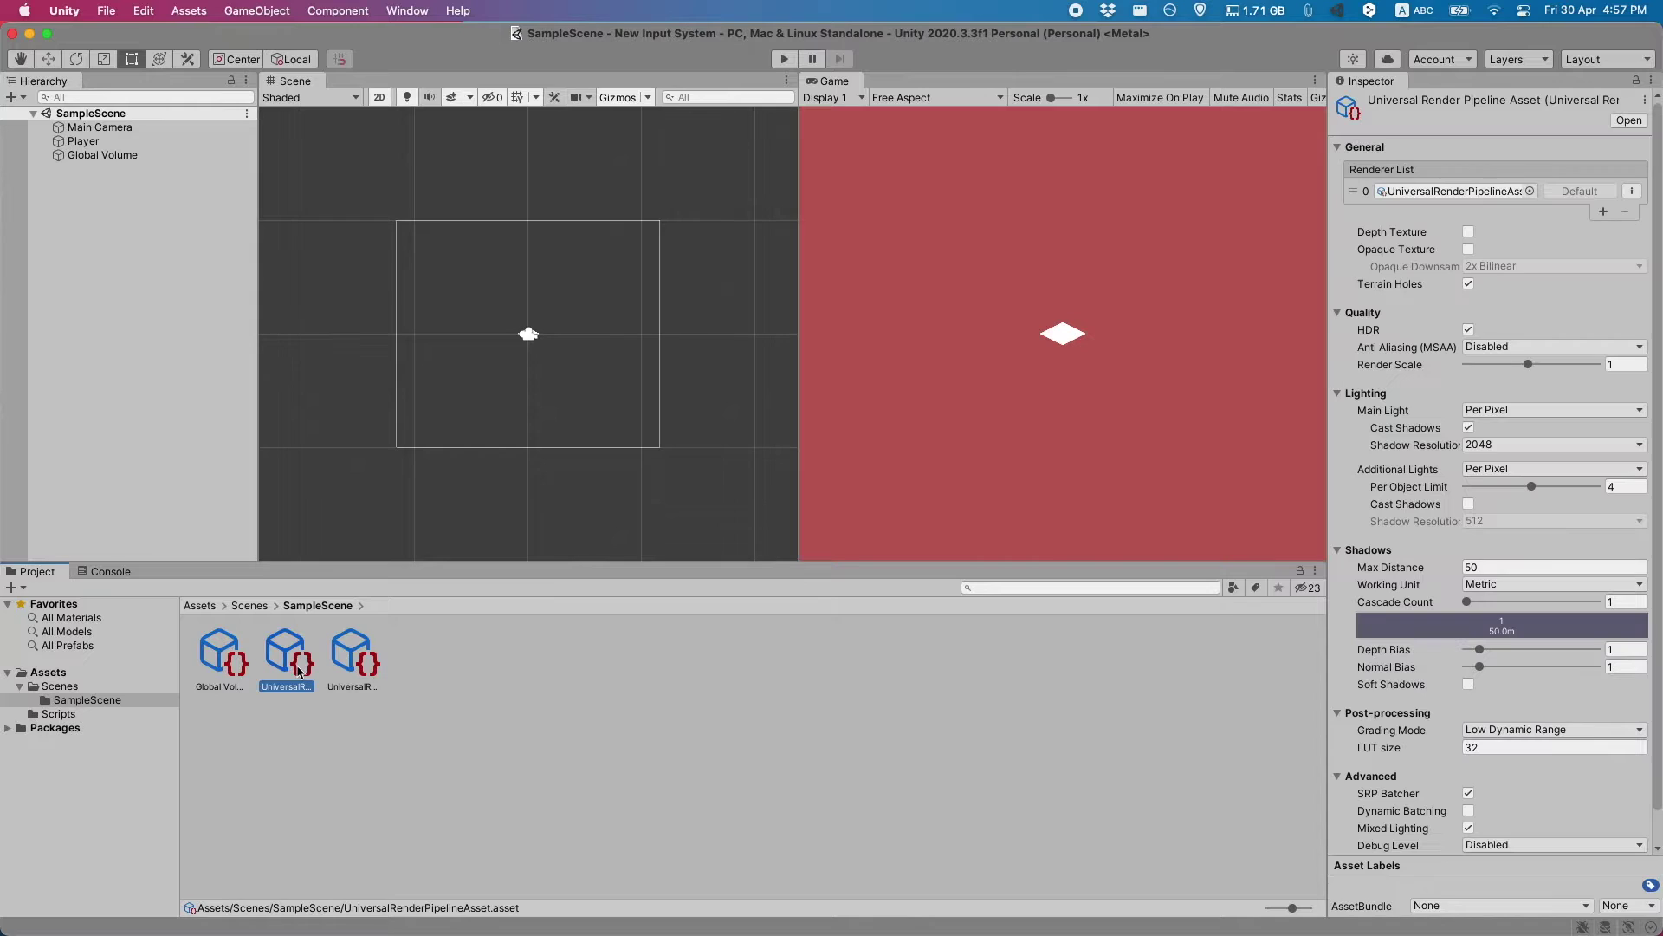
pyautogui.click(324, 686)
pyautogui.click(494, 709)
pyautogui.press('q')
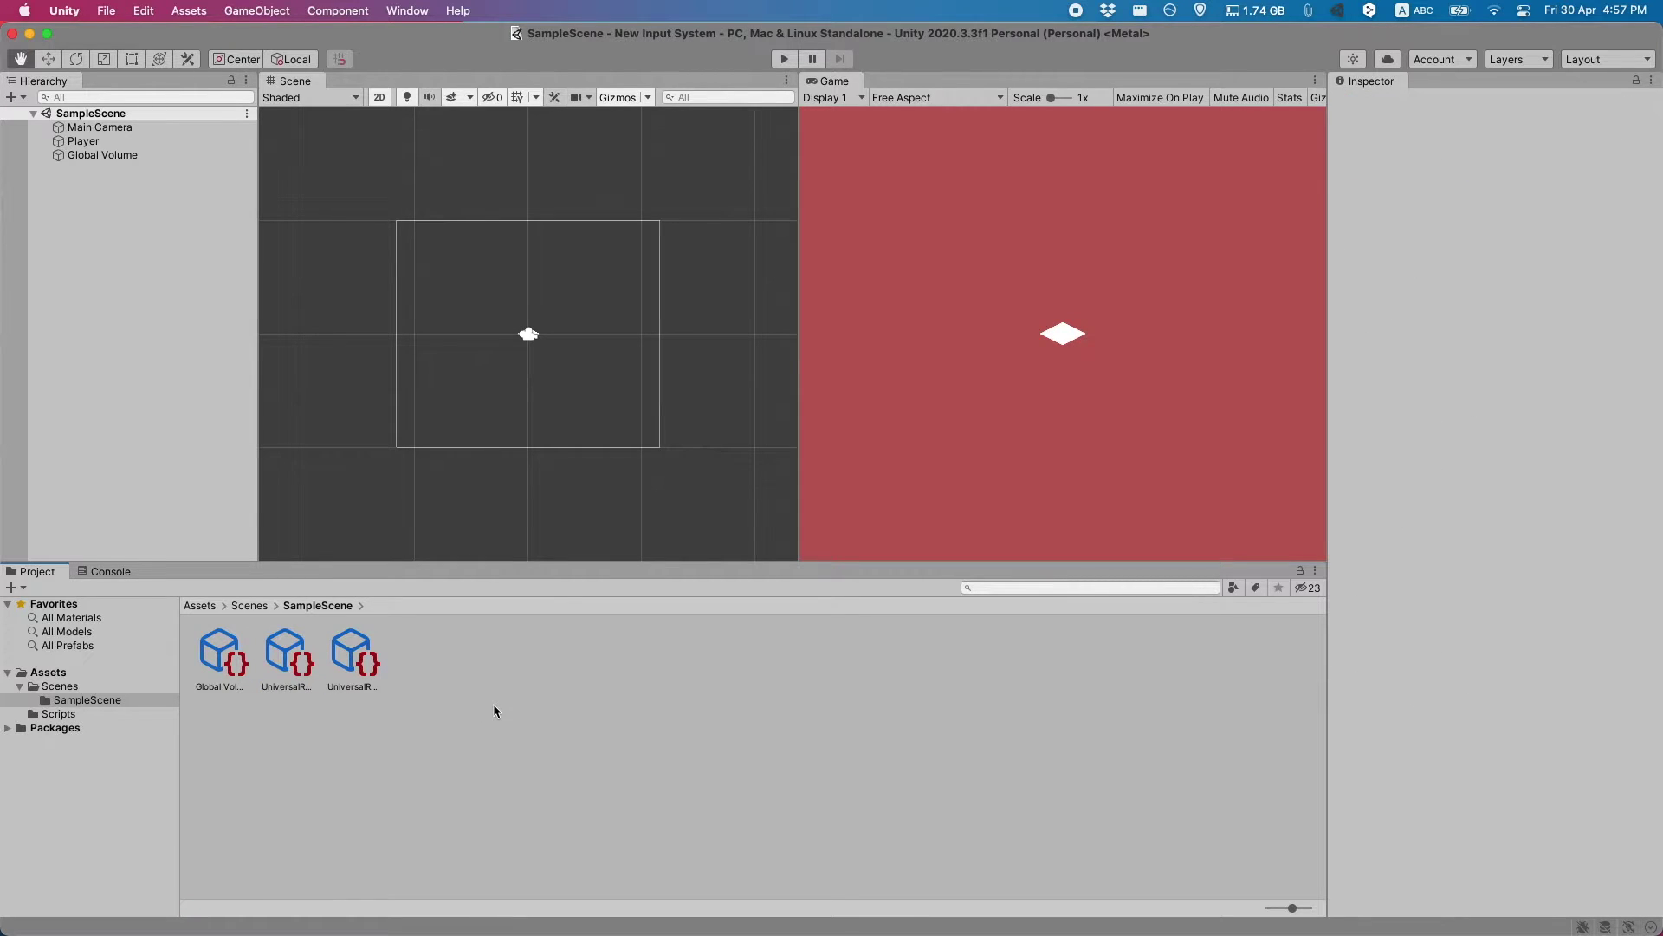
# Assign UniversalRenderPipelineAsset as the Scriptable Render Pipeline in the project's Graphics settings.
pyautogui.press('super+shift+comma')
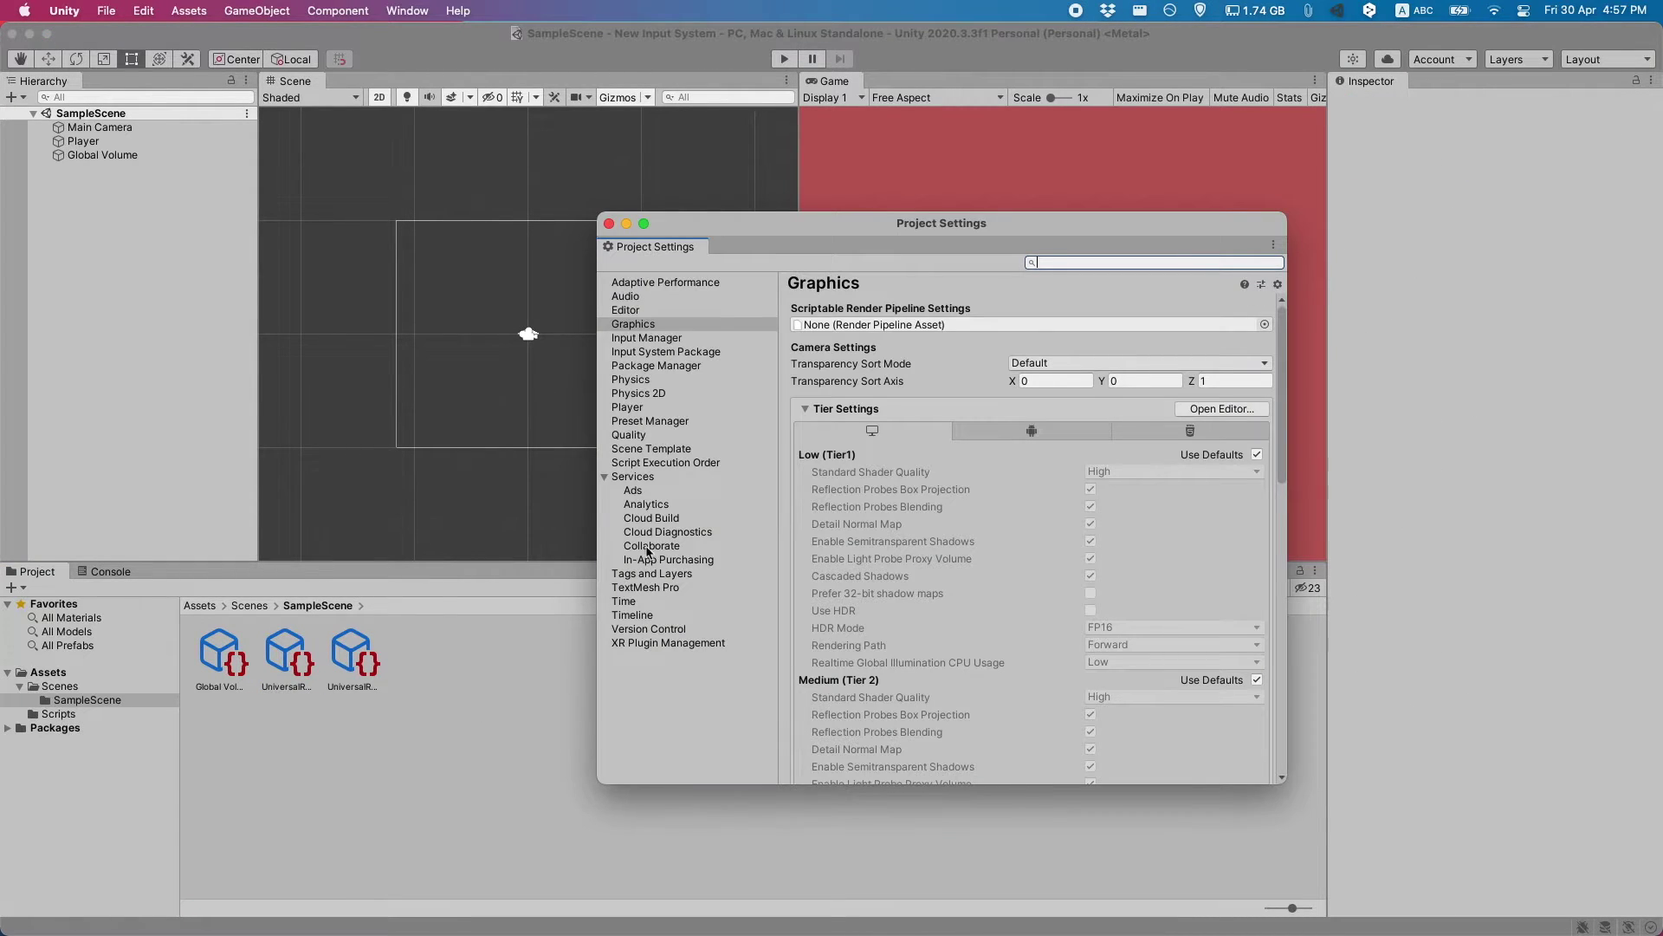
pyautogui.click(612, 331)
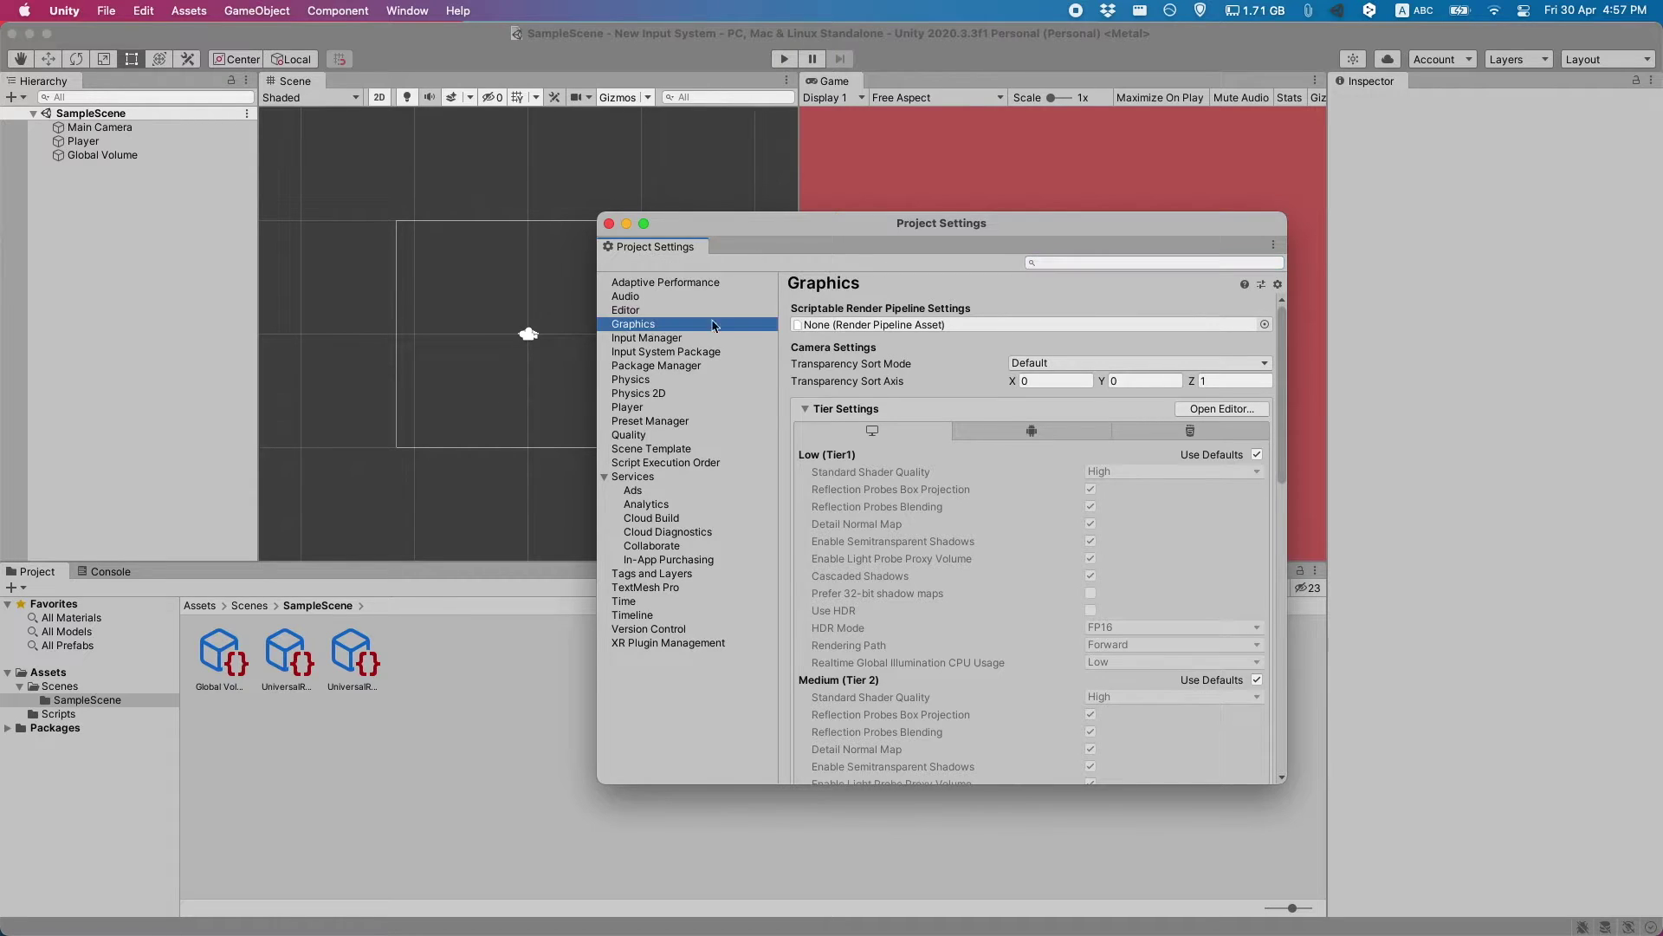
pyautogui.click(1265, 324)
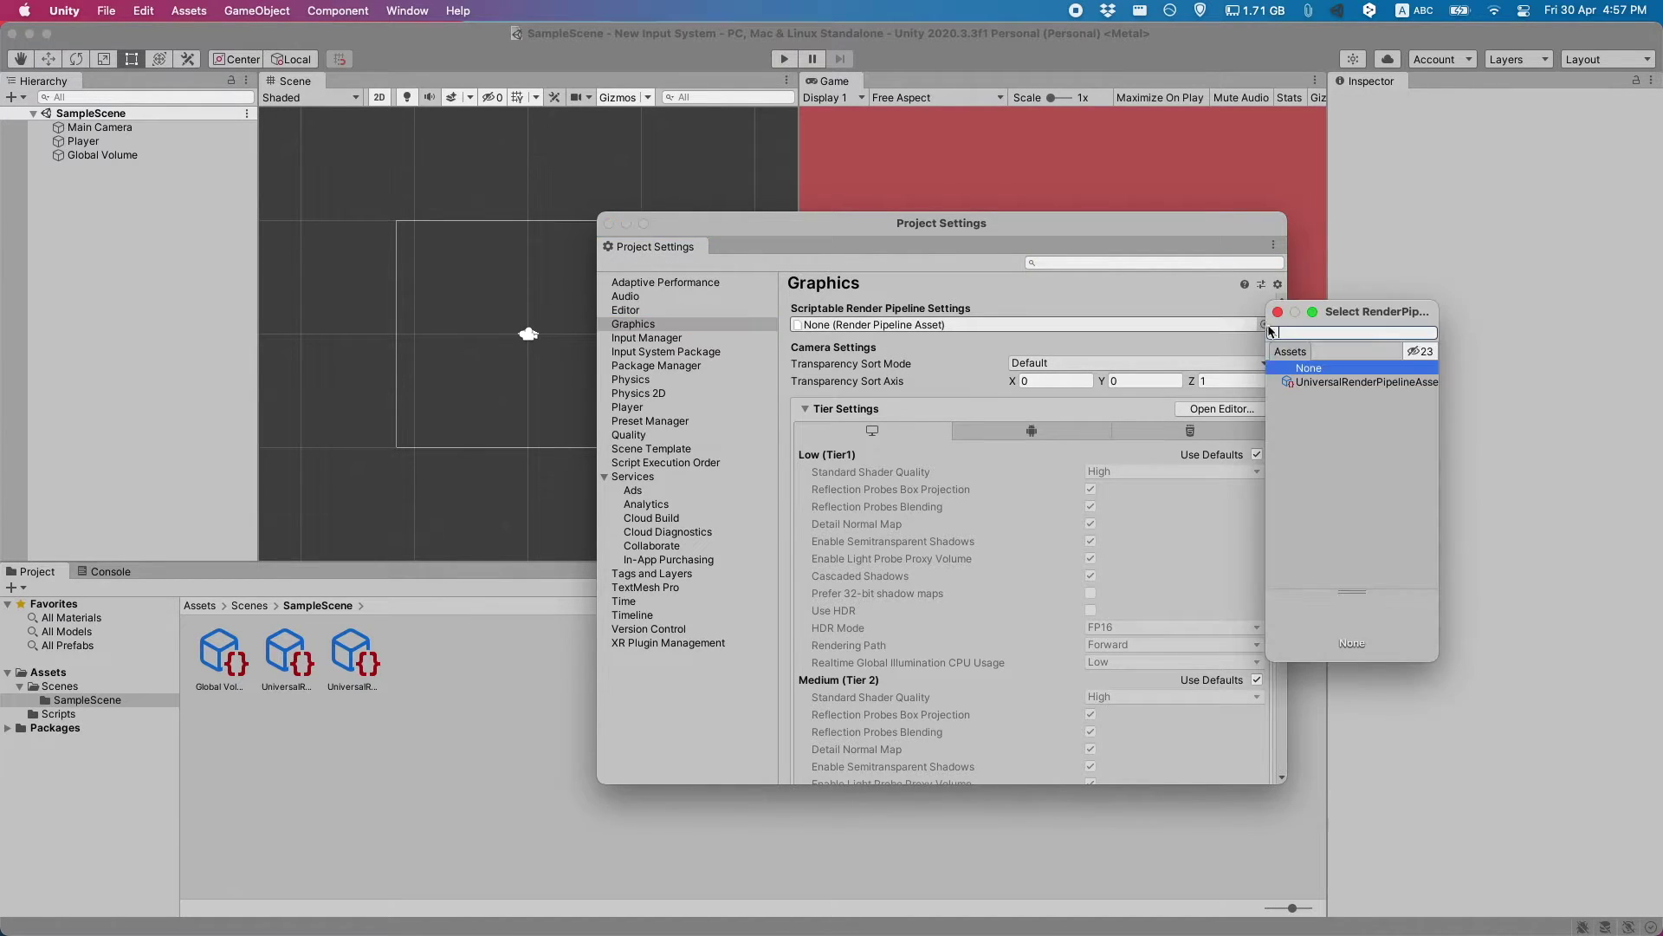
pyautogui.doubleClick(1324, 383)
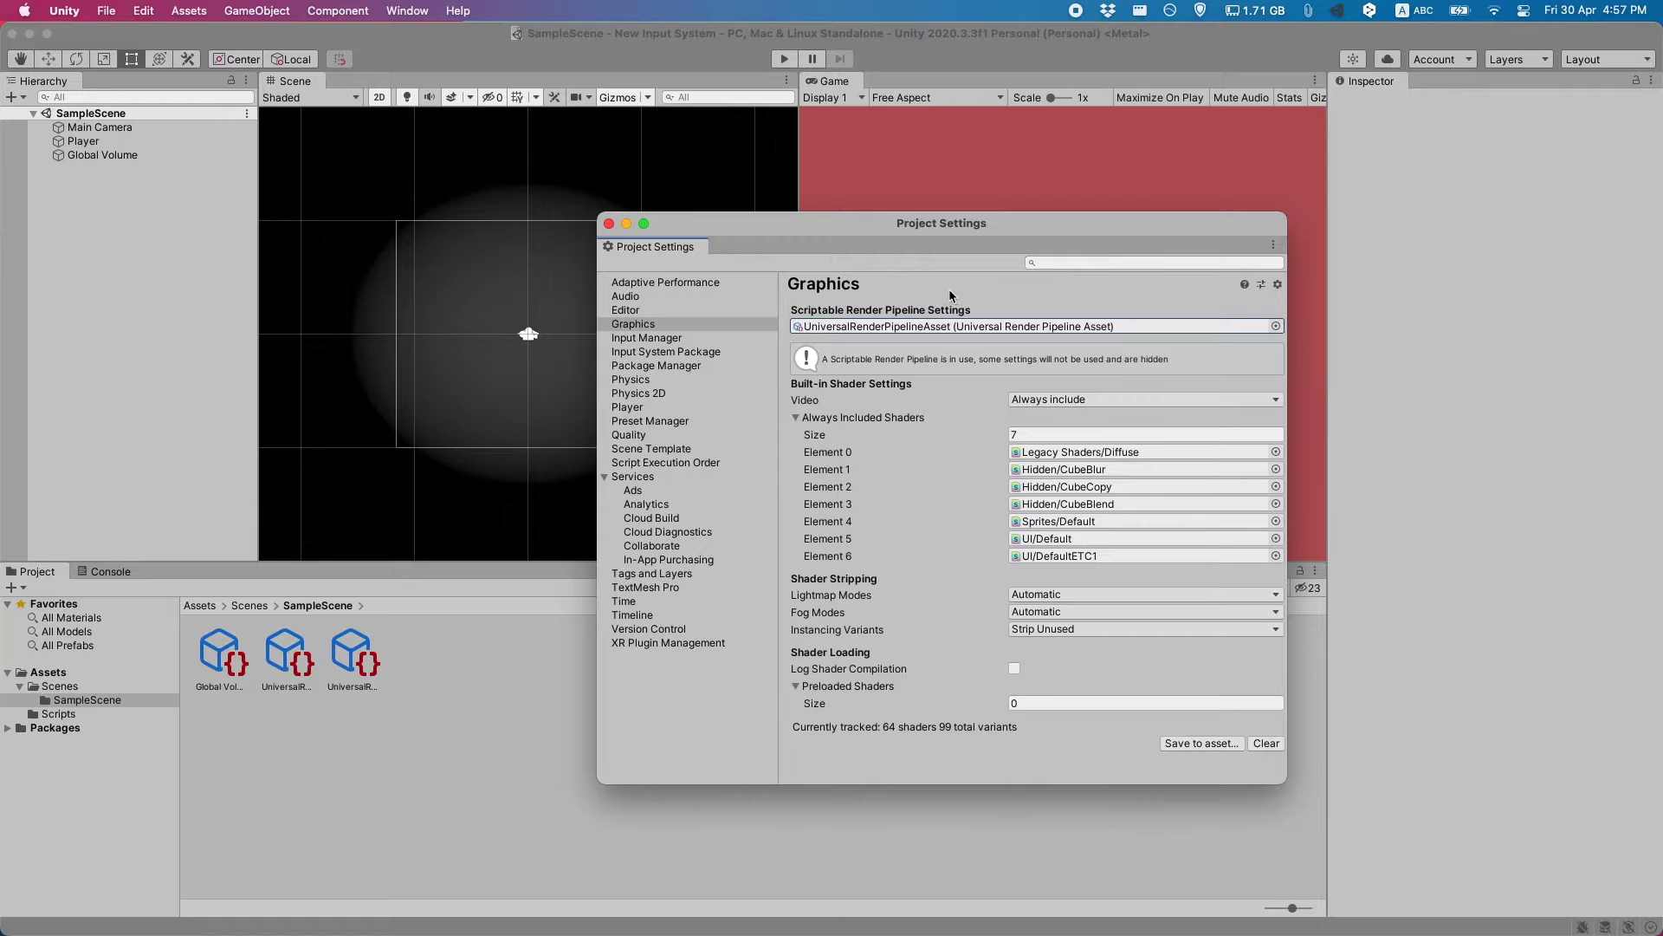
pyautogui.click(609, 225)
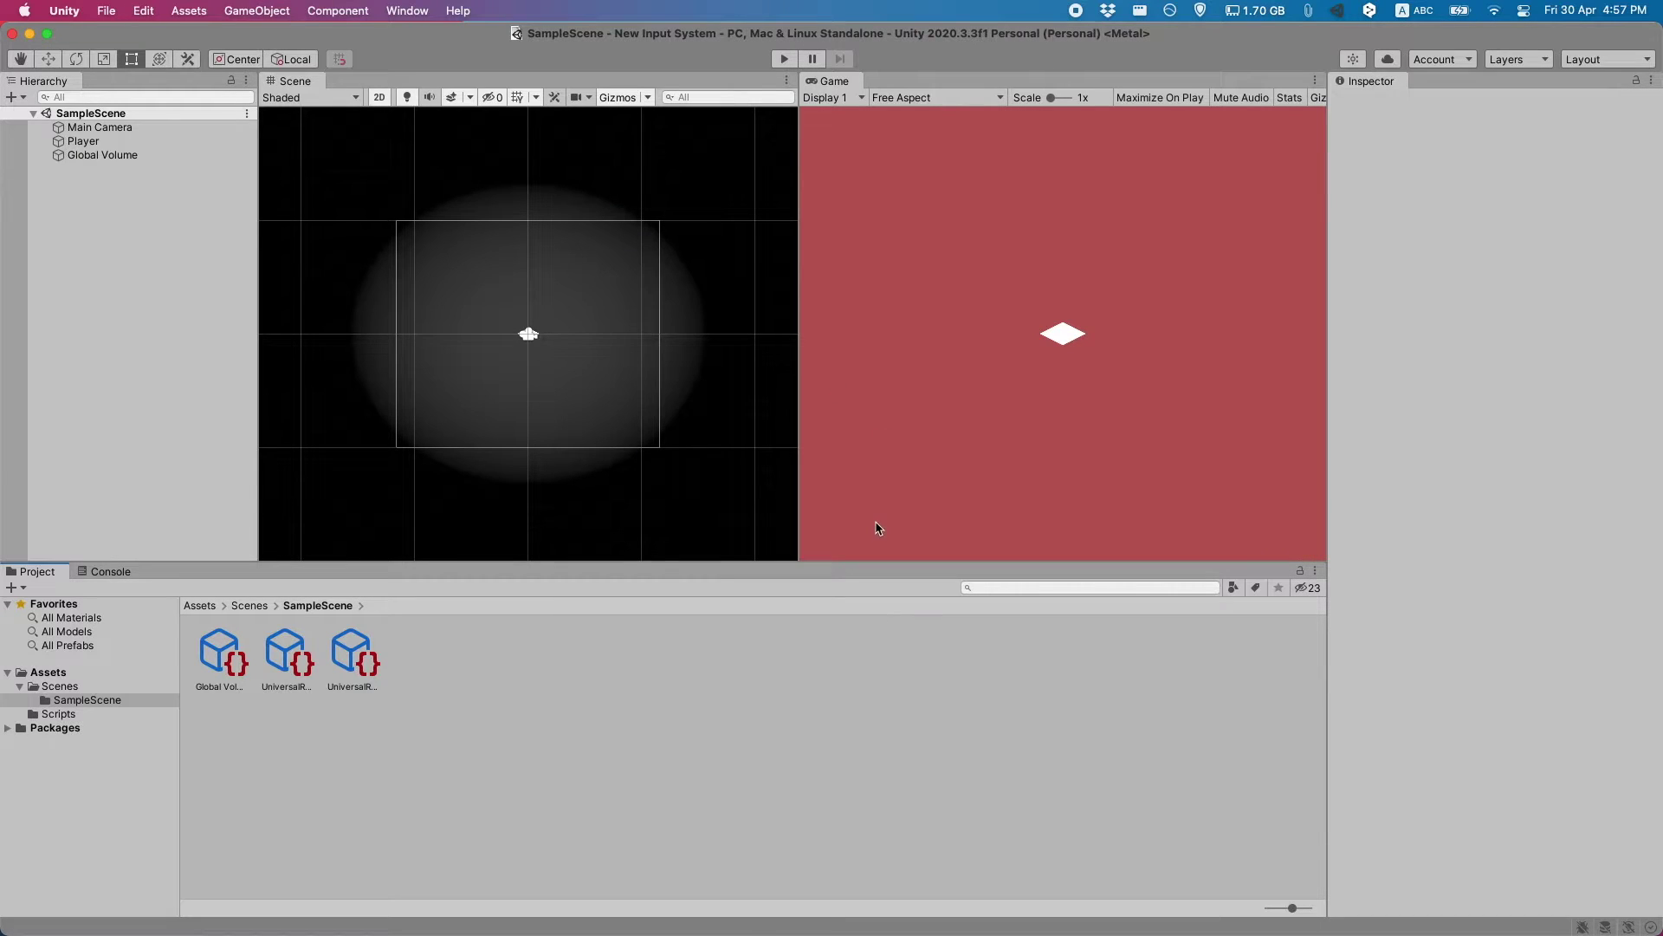
# Enable Post Processing in the Main Camera's rendering settings.
pyautogui.scroll(-3, 499, 322)
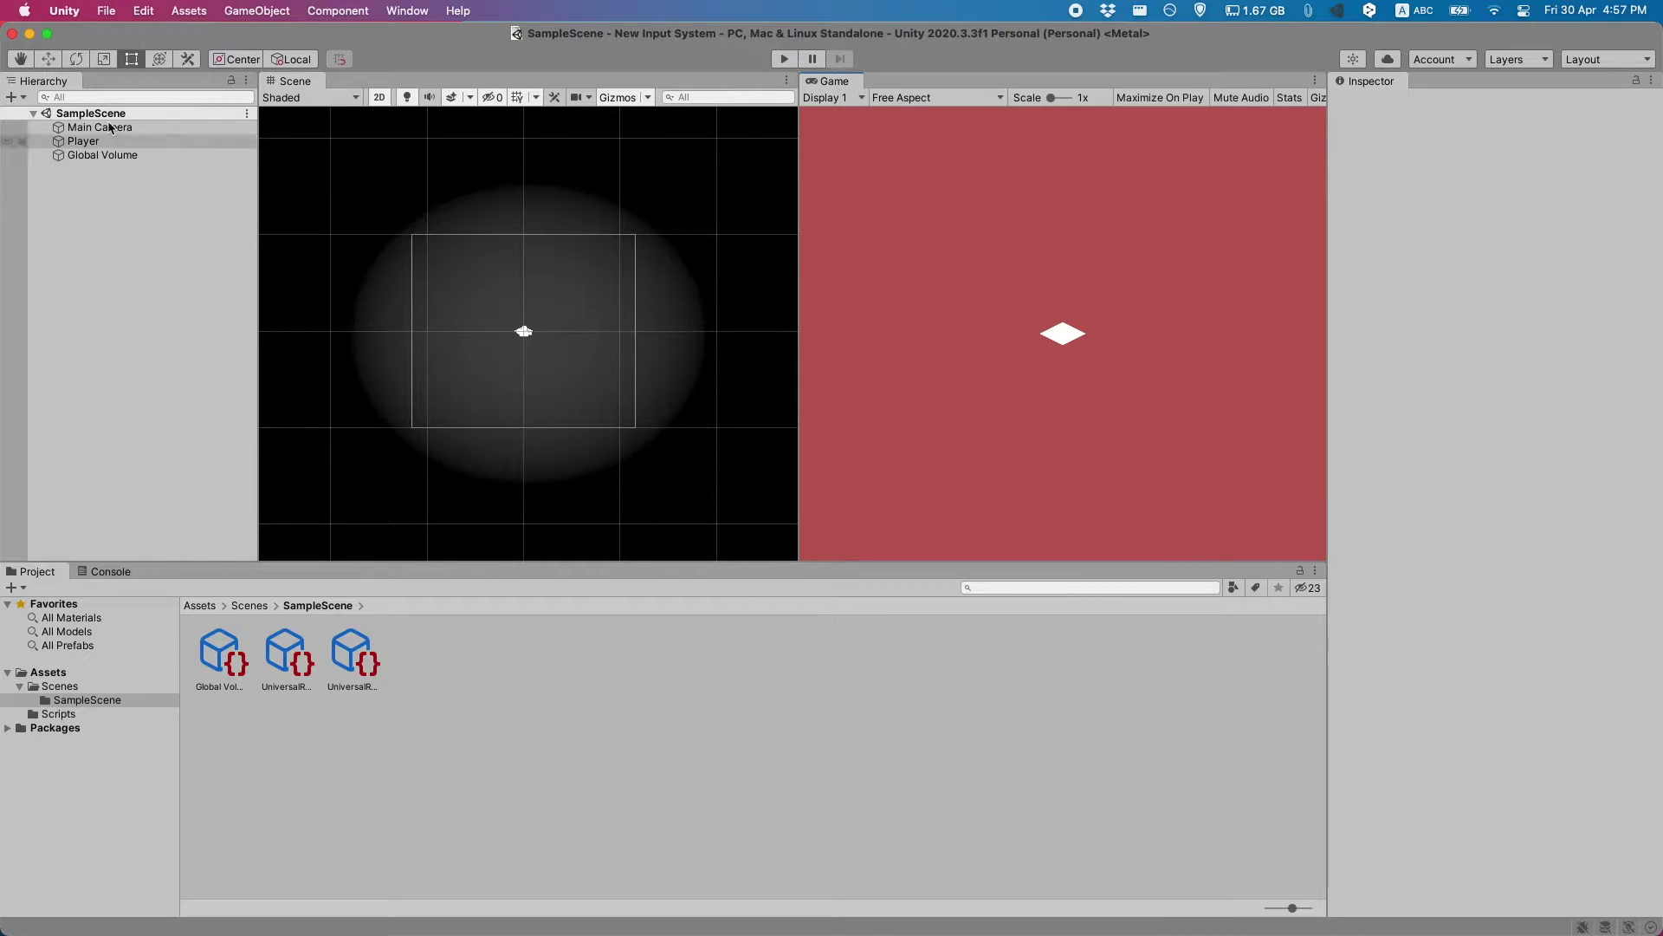
pyautogui.click(160, 127)
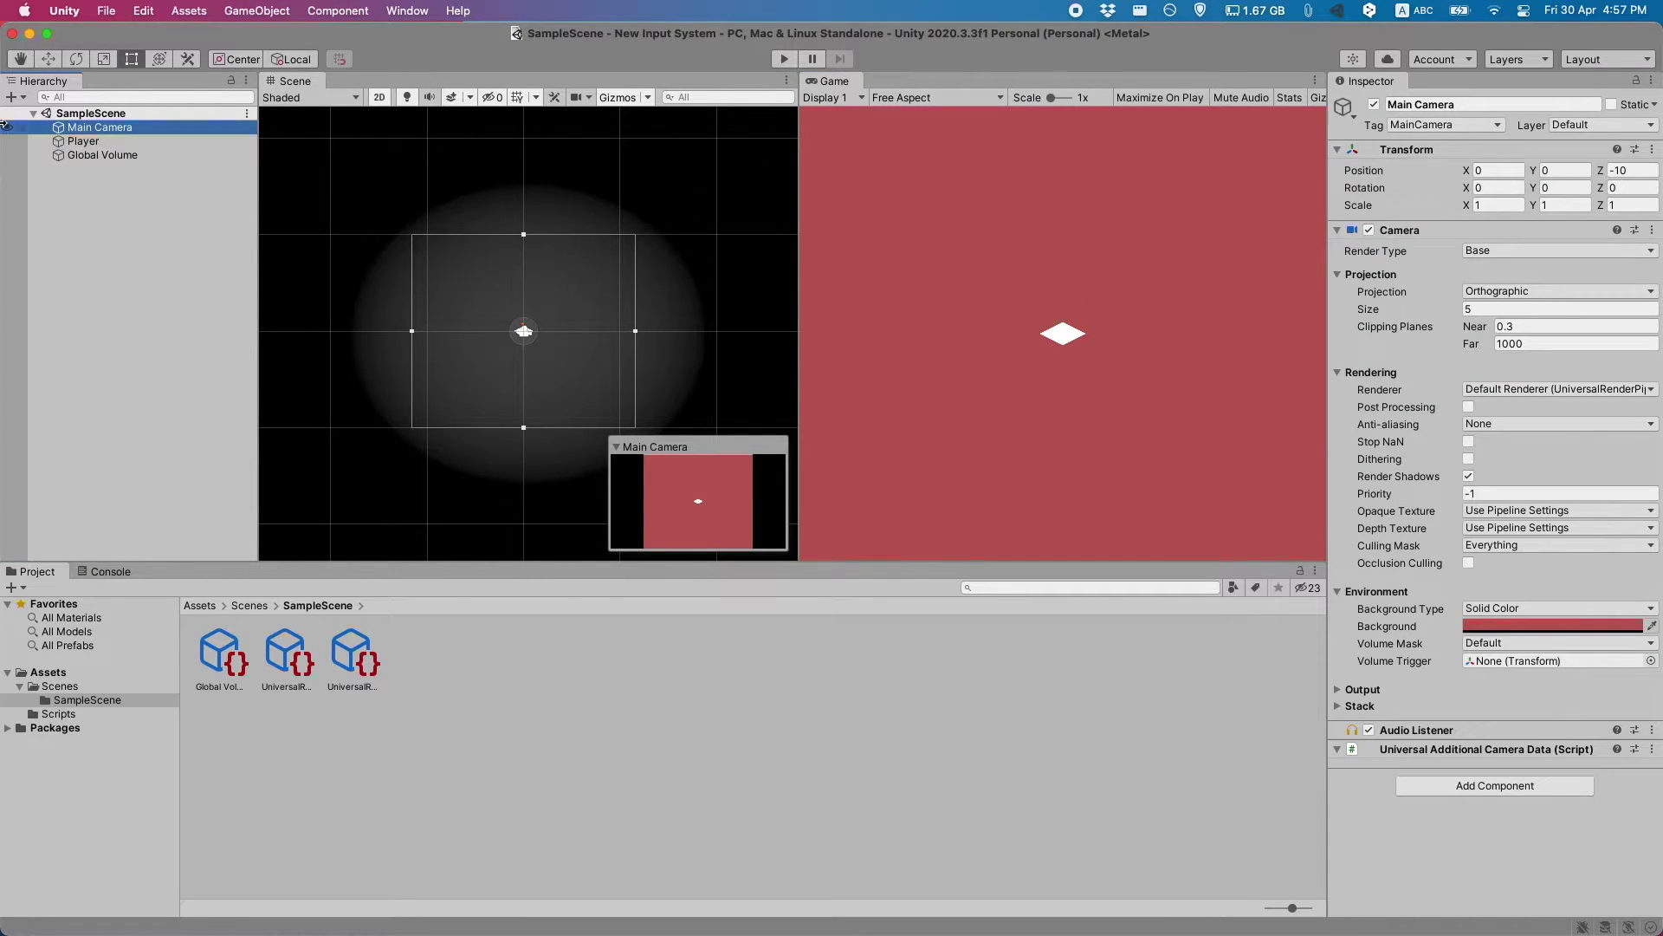
pyautogui.click(1468, 407)
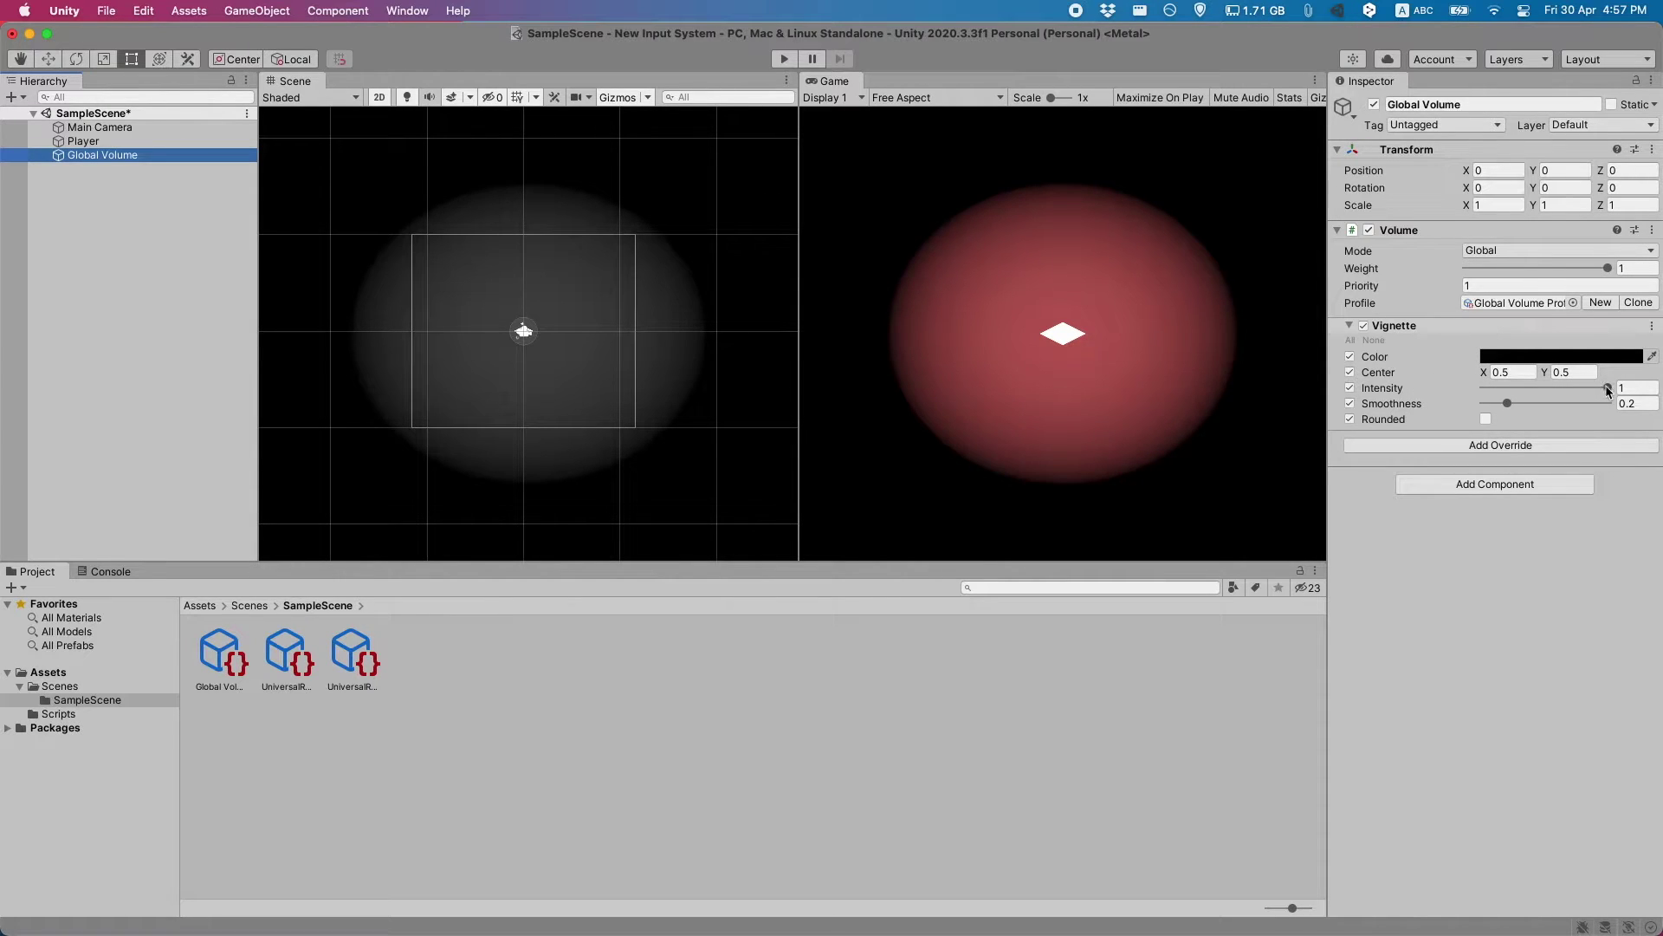
# Lower the Vignette intensity to 0.435 and add a Tonemapping post-processing override to the Global Volume.
pyautogui.moveTo(1609, 389); pyautogui.dragTo(1559, 390)
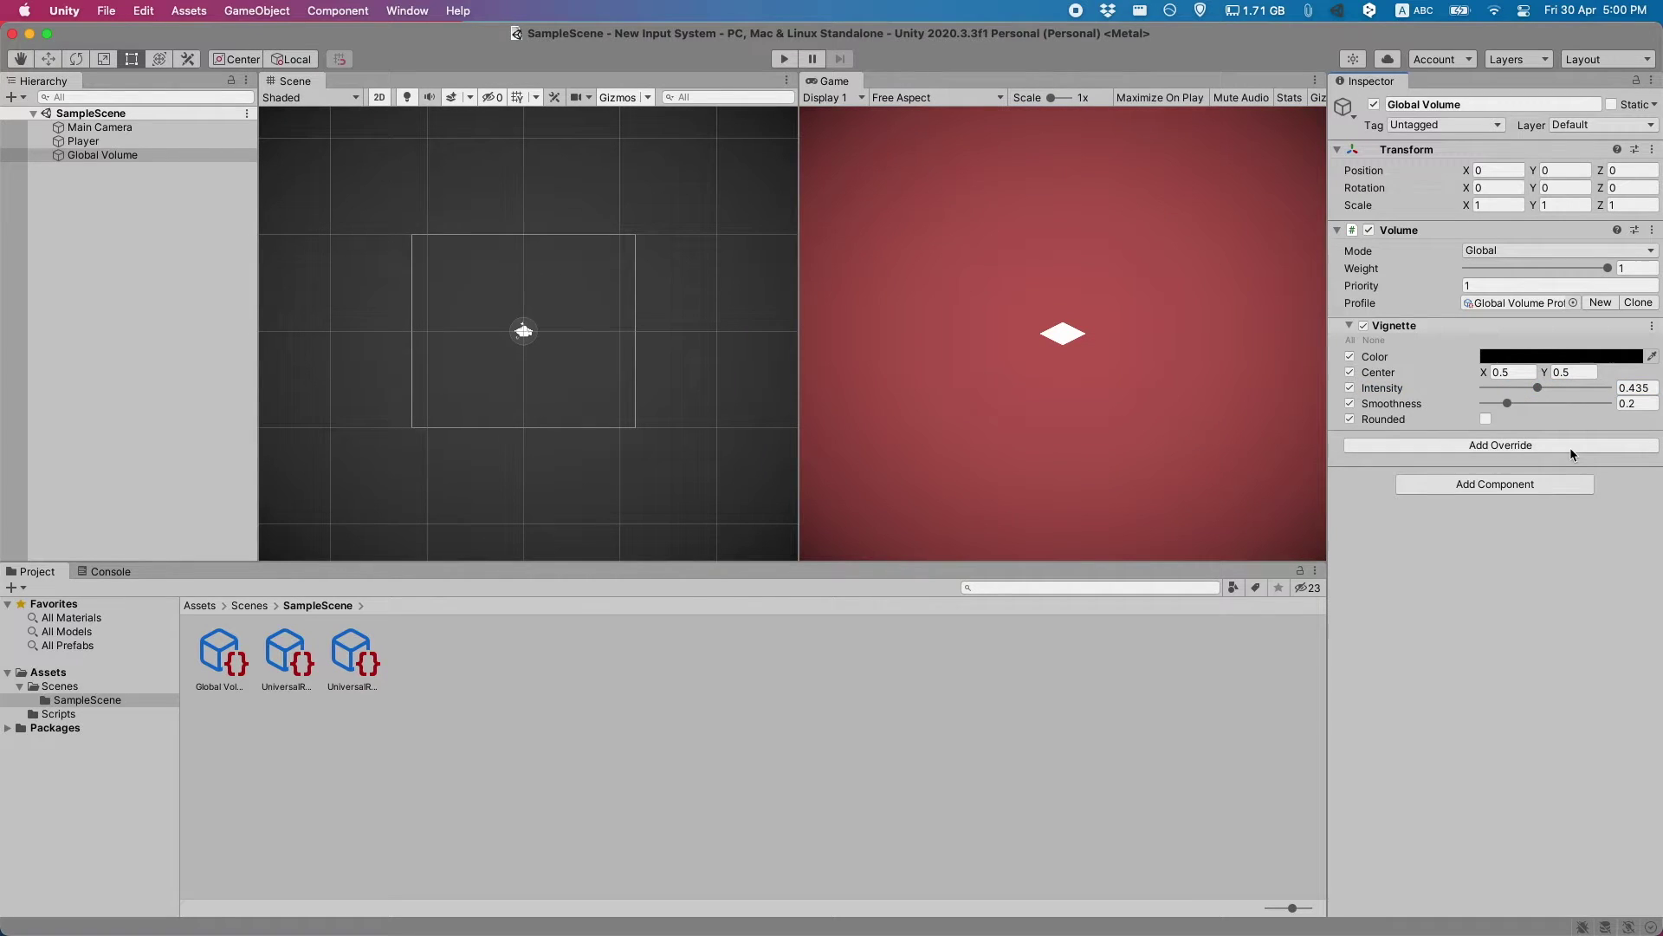
pyautogui.click(1570, 447)
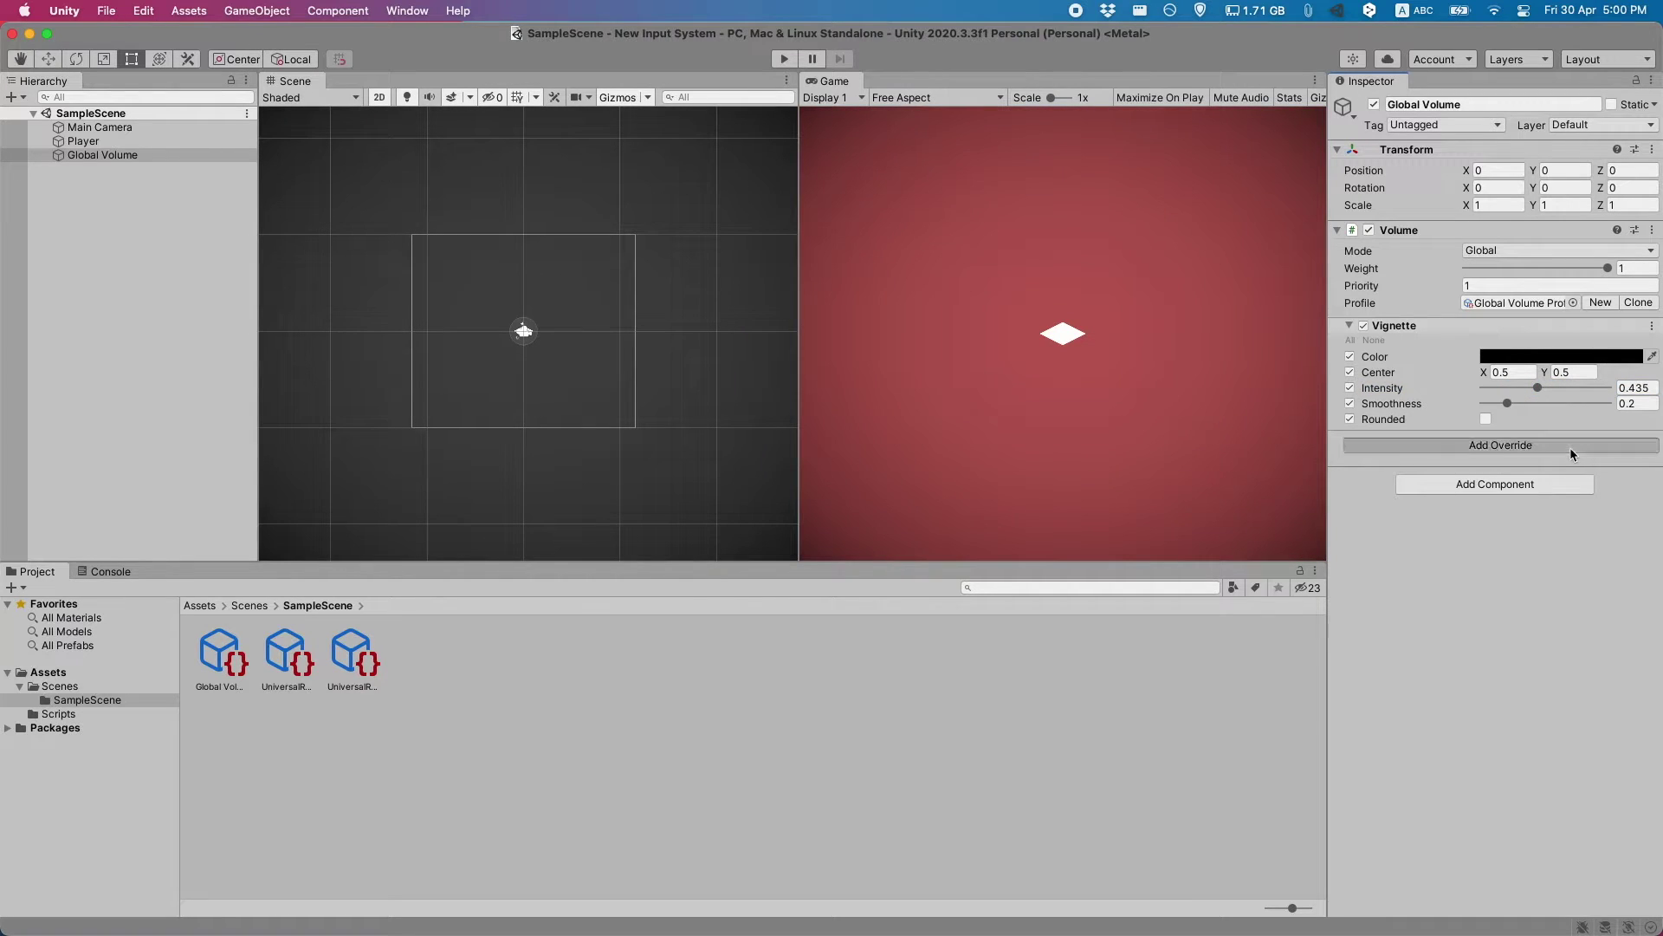
pyautogui.click(1563, 516)
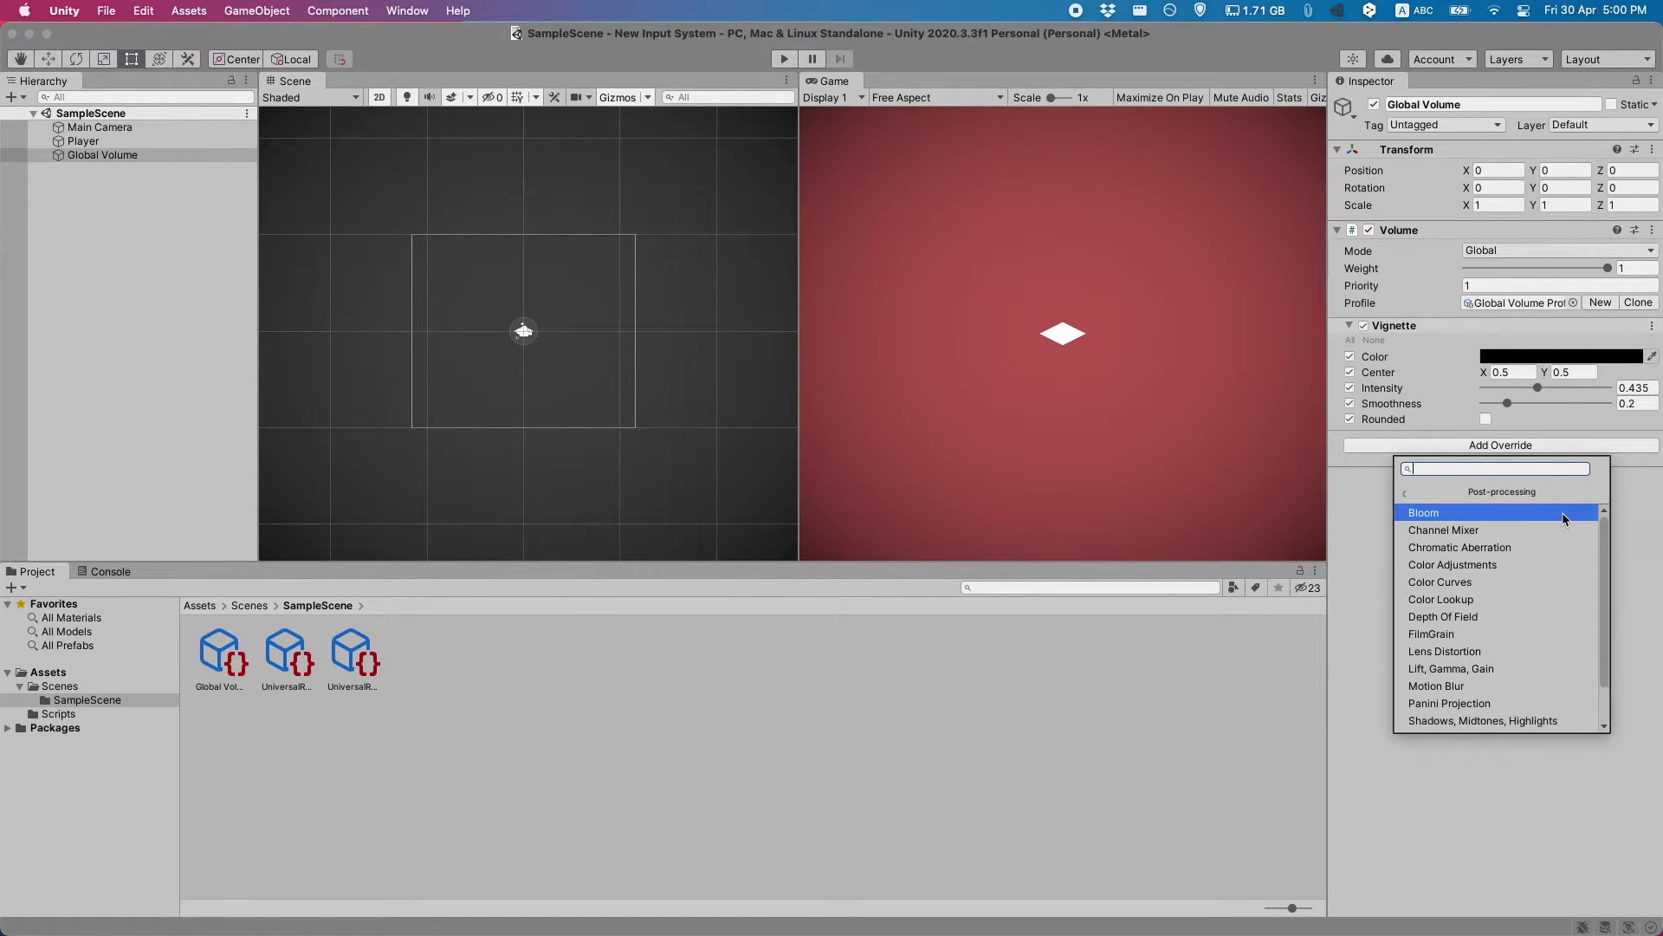
pyautogui.scroll(-3, 1508, 607)
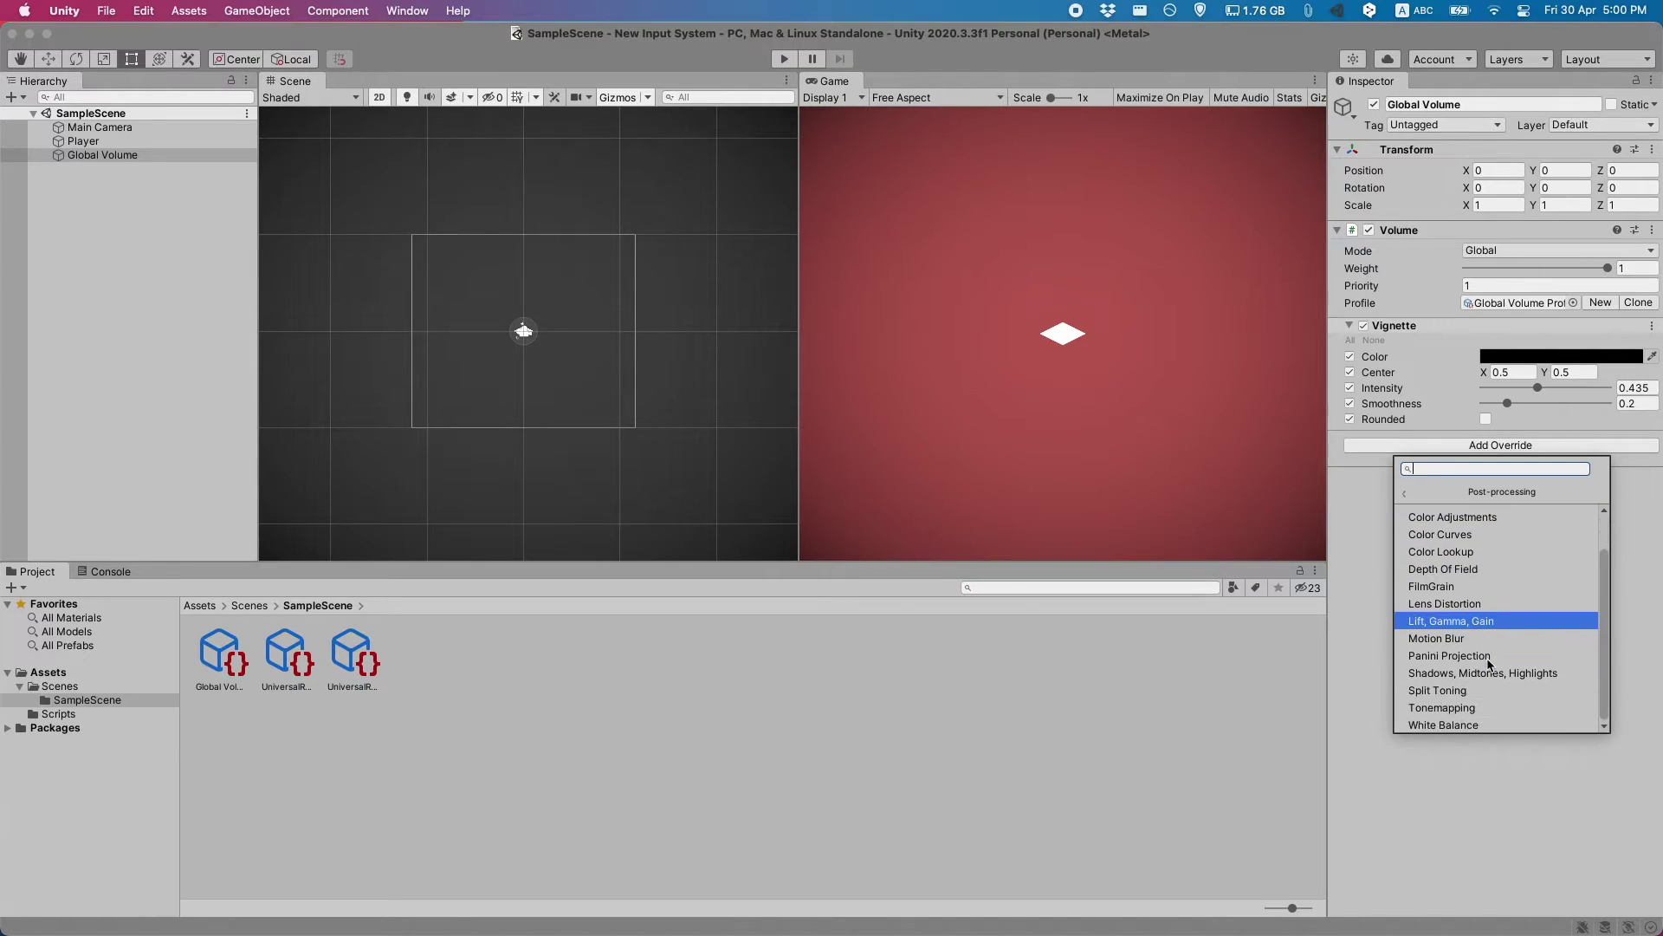
pyautogui.click(1471, 708)
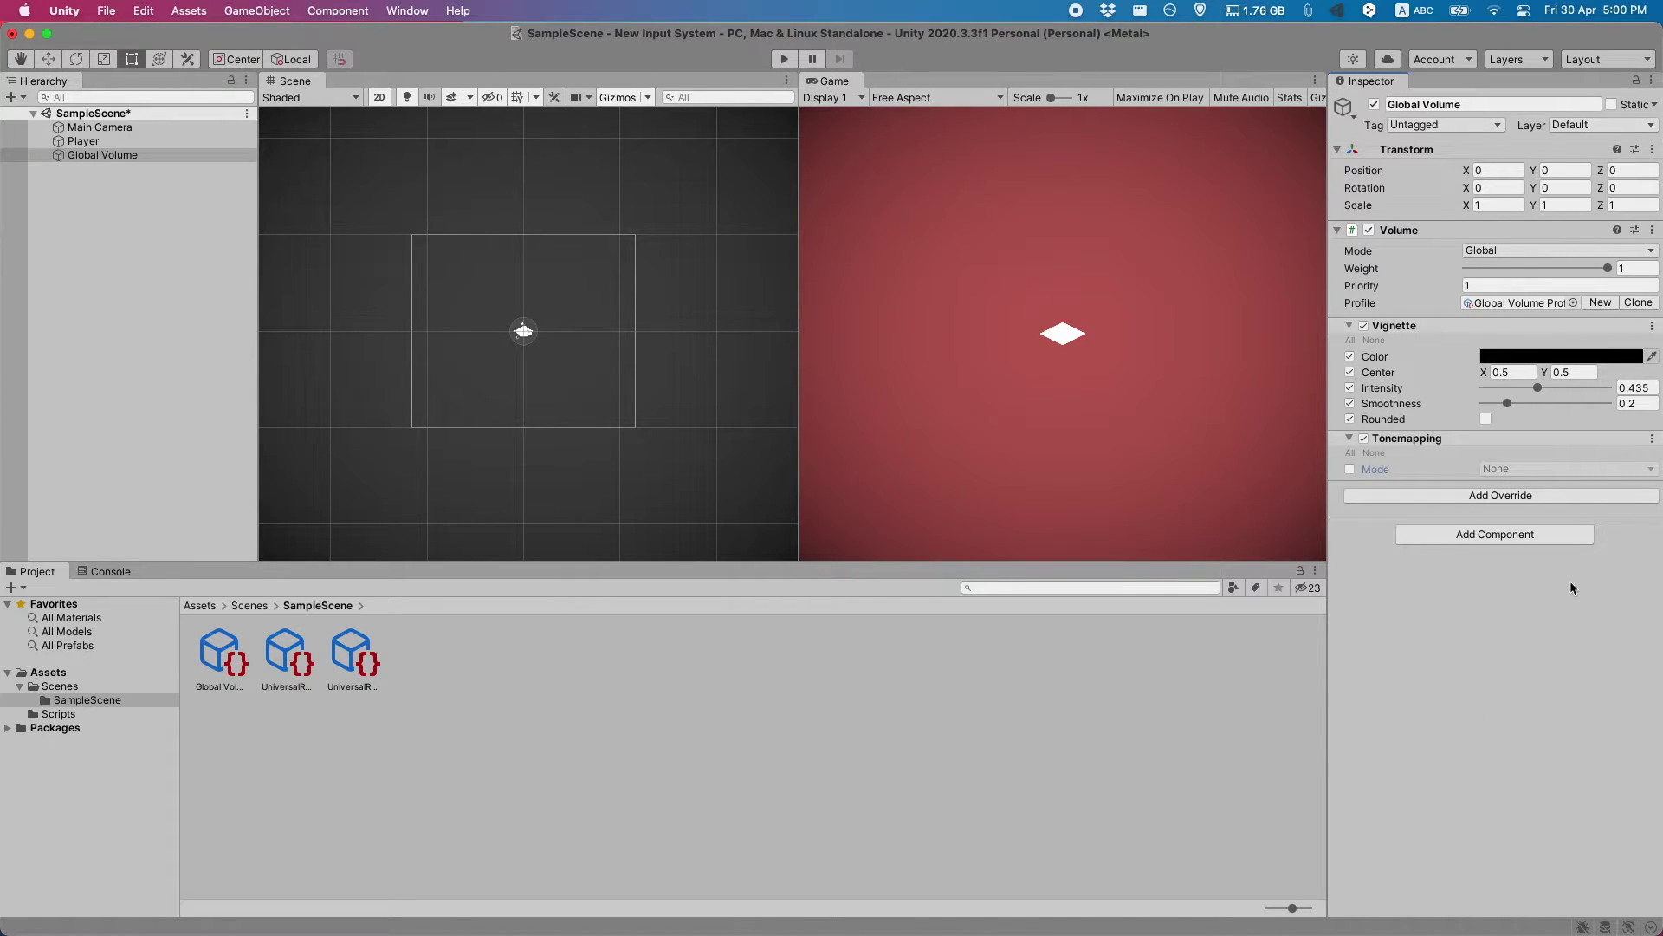
# Move Tonemapping above Vignette and override its mode, trying ACES before choosing Neutral.
pyautogui.click(1651, 439)
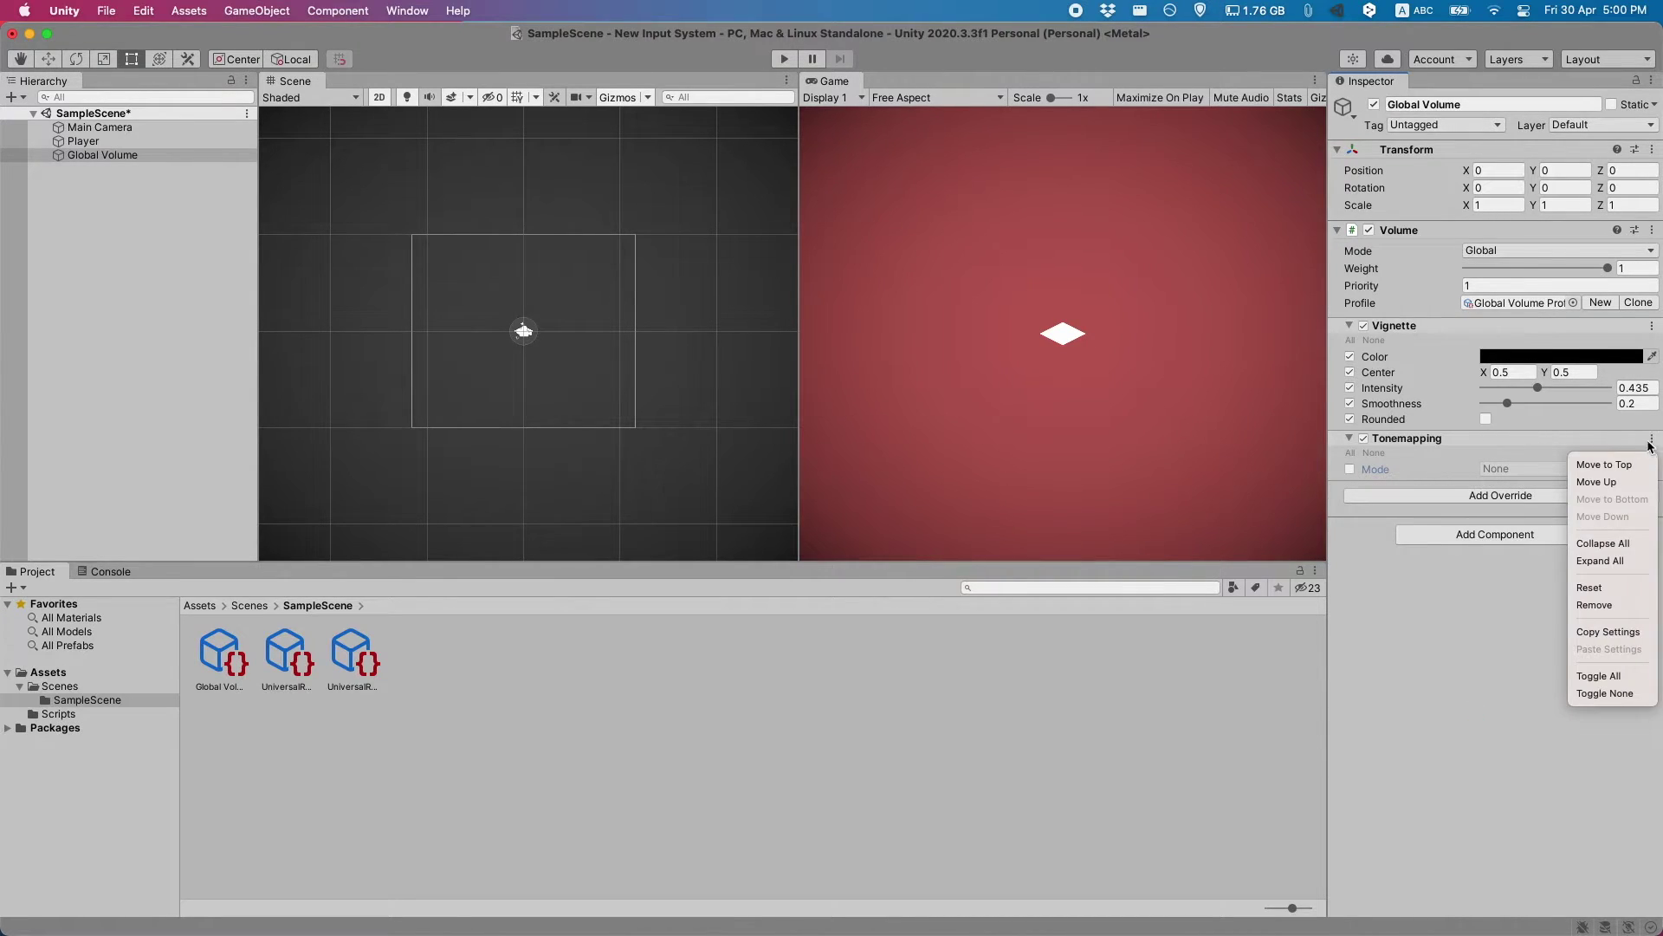
pyautogui.click(1629, 482)
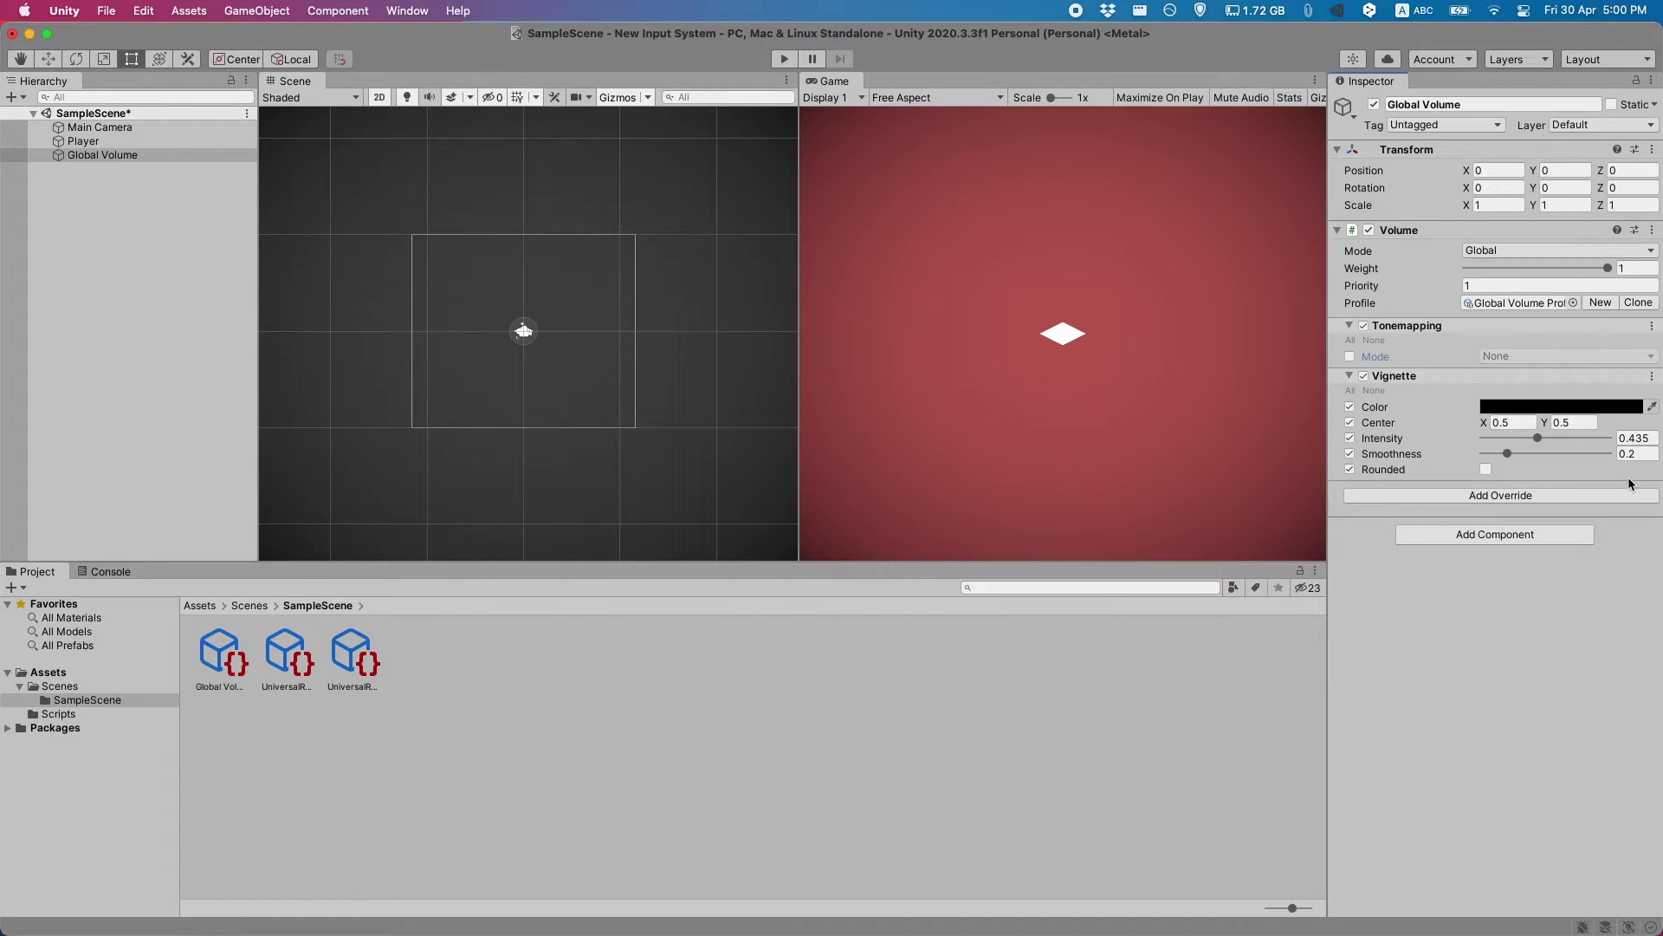
pyautogui.click(1350, 357)
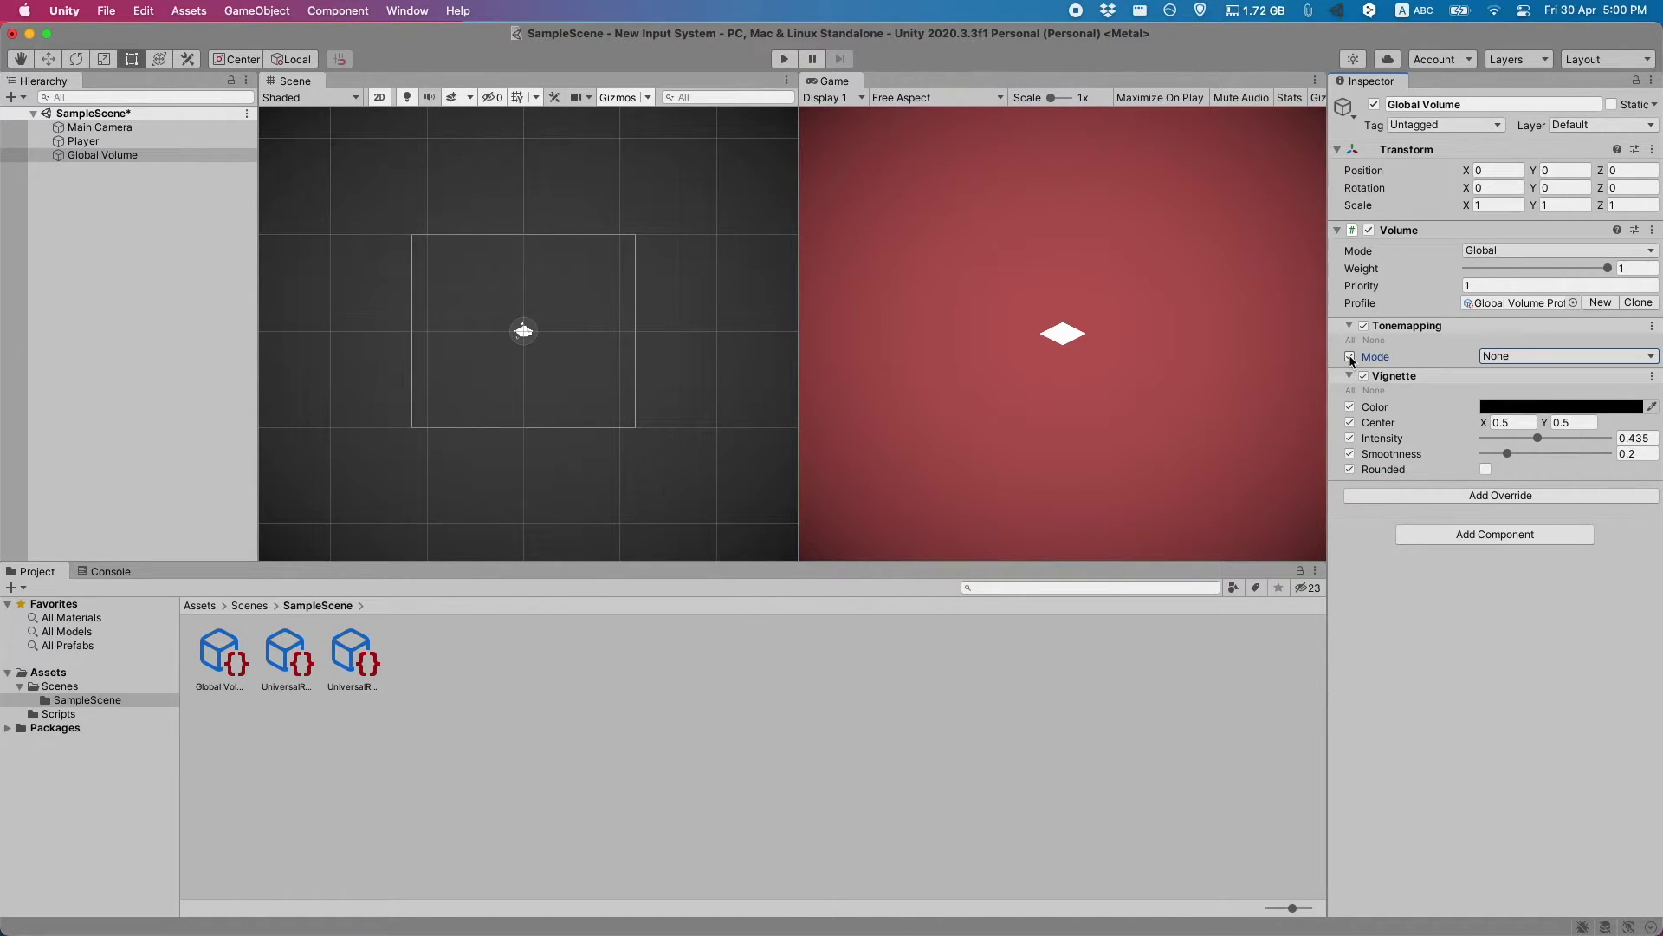
pyautogui.click(1494, 358)
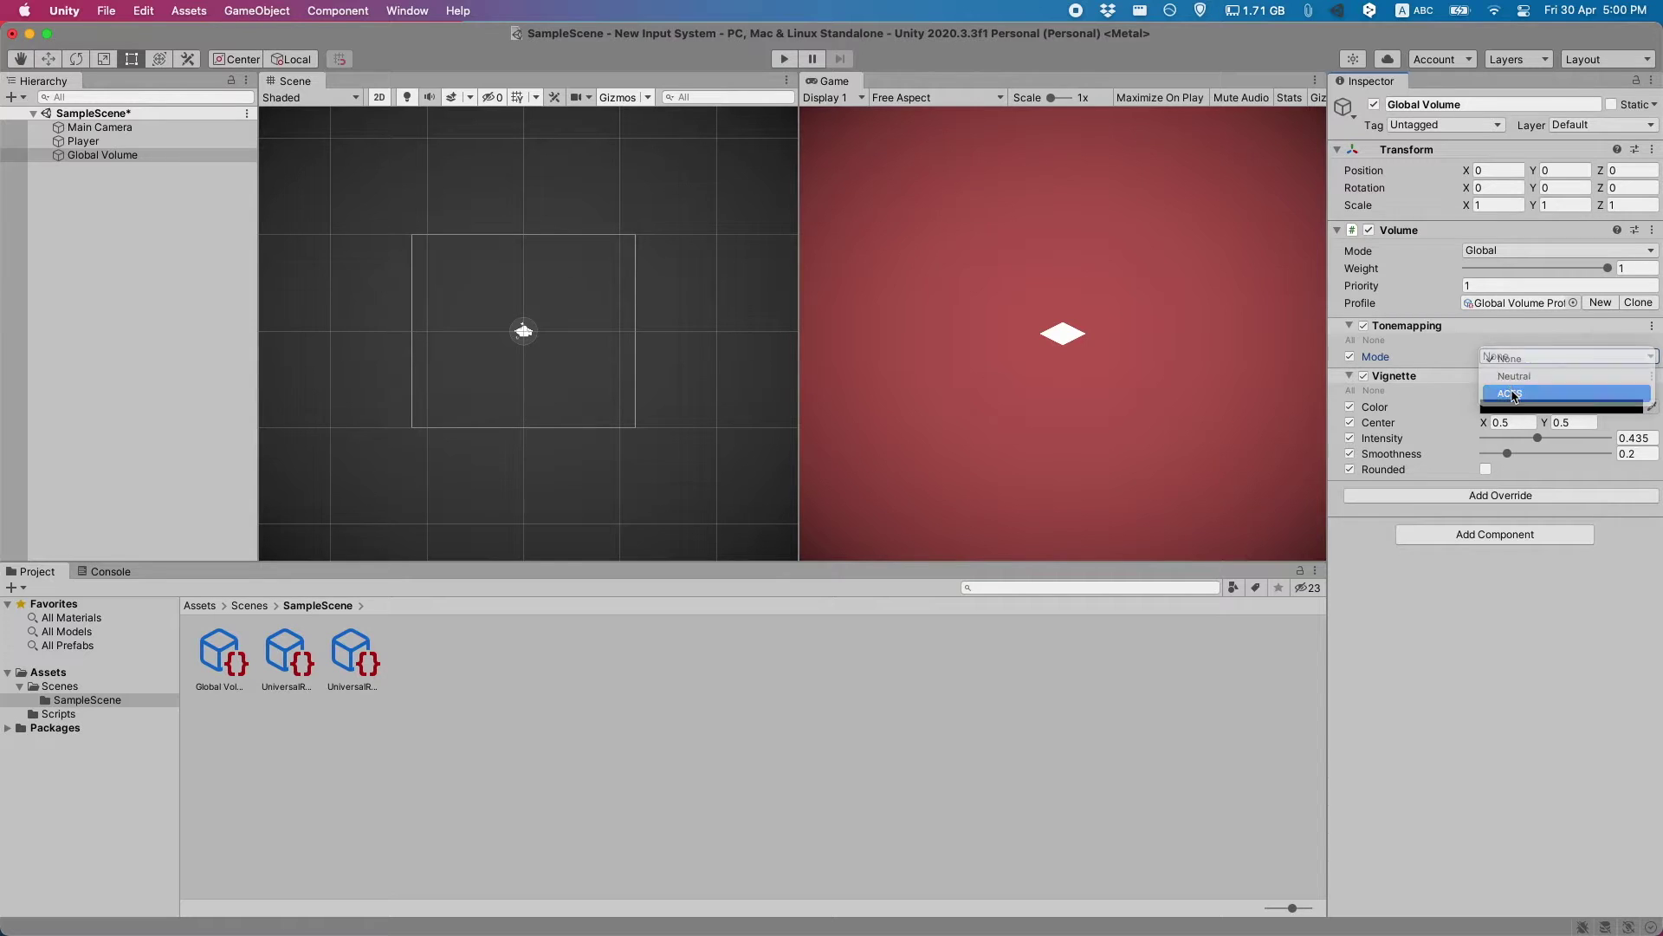
pyautogui.click(1518, 391)
pyautogui.click(1523, 358)
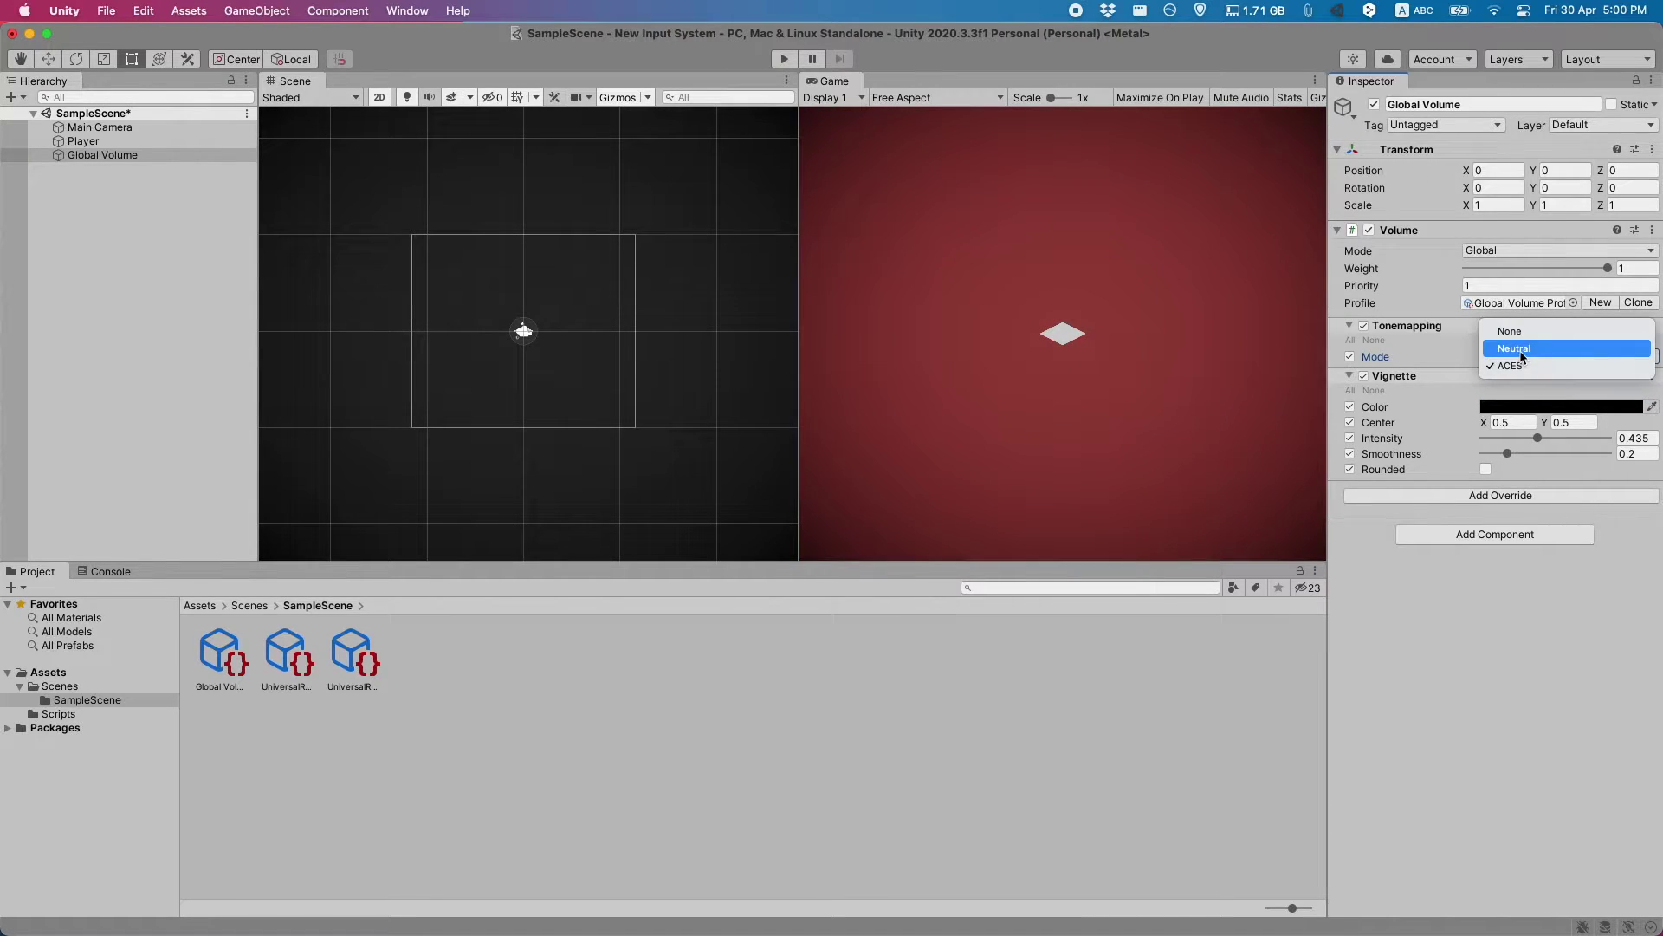
pyautogui.click(1523, 350)
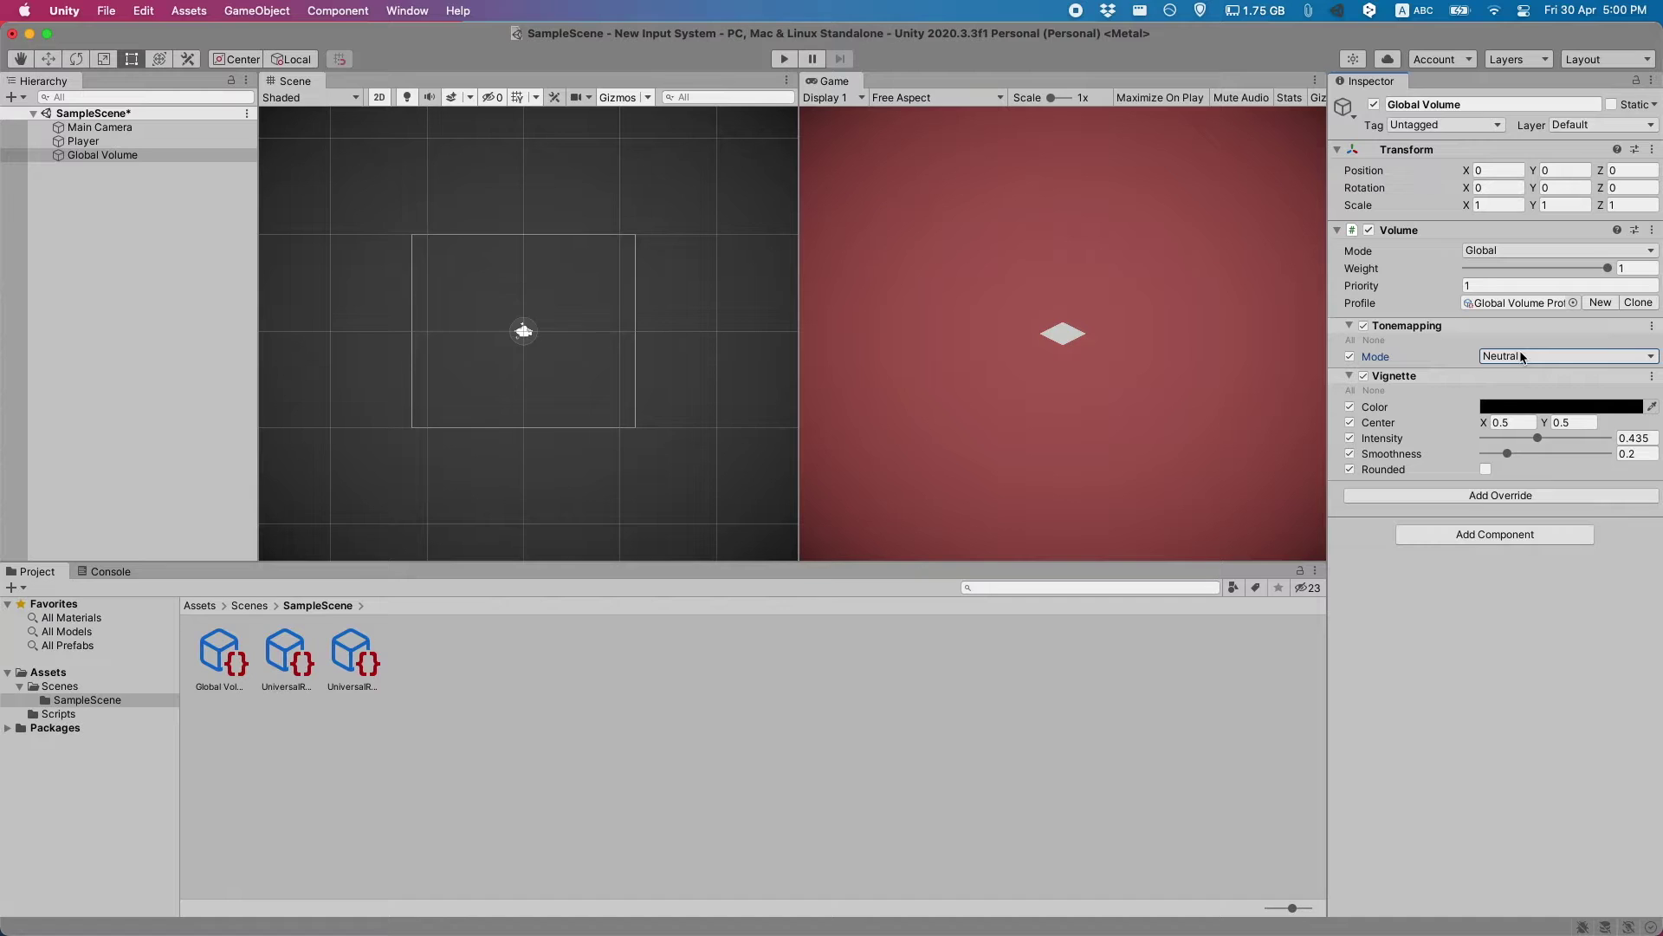
# Compare ACES with Neutral as the Tonemapping mode, ending on Neutral.
pyautogui.click(1522, 357)
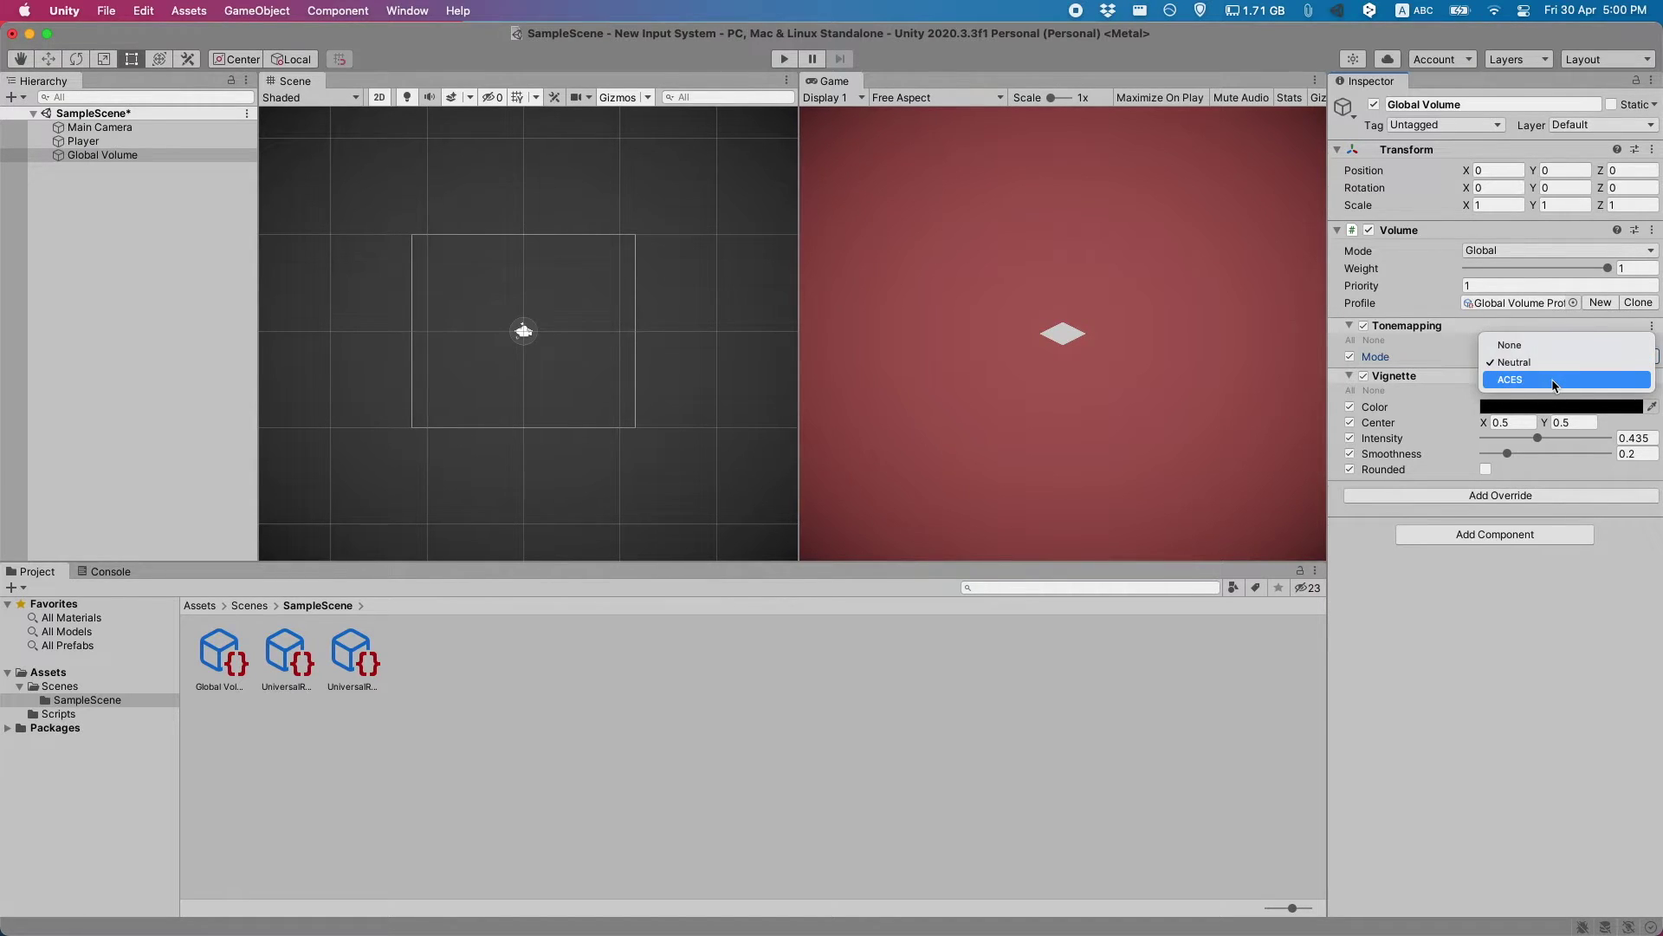
pyautogui.click(1551, 378)
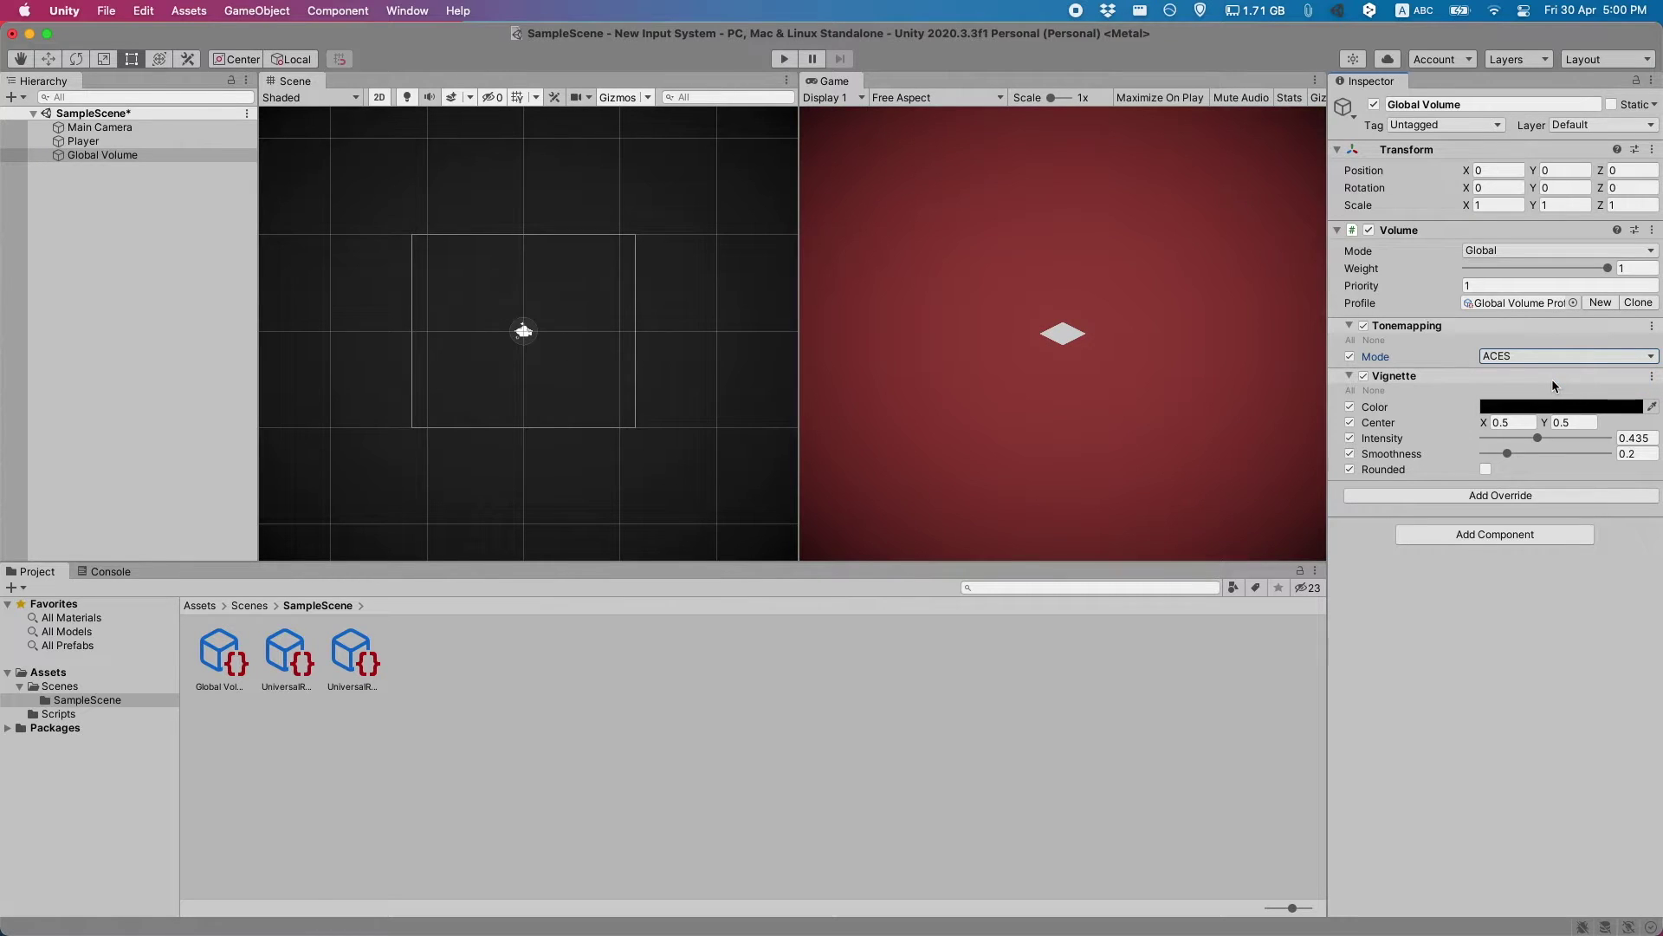
pyautogui.click(1548, 359)
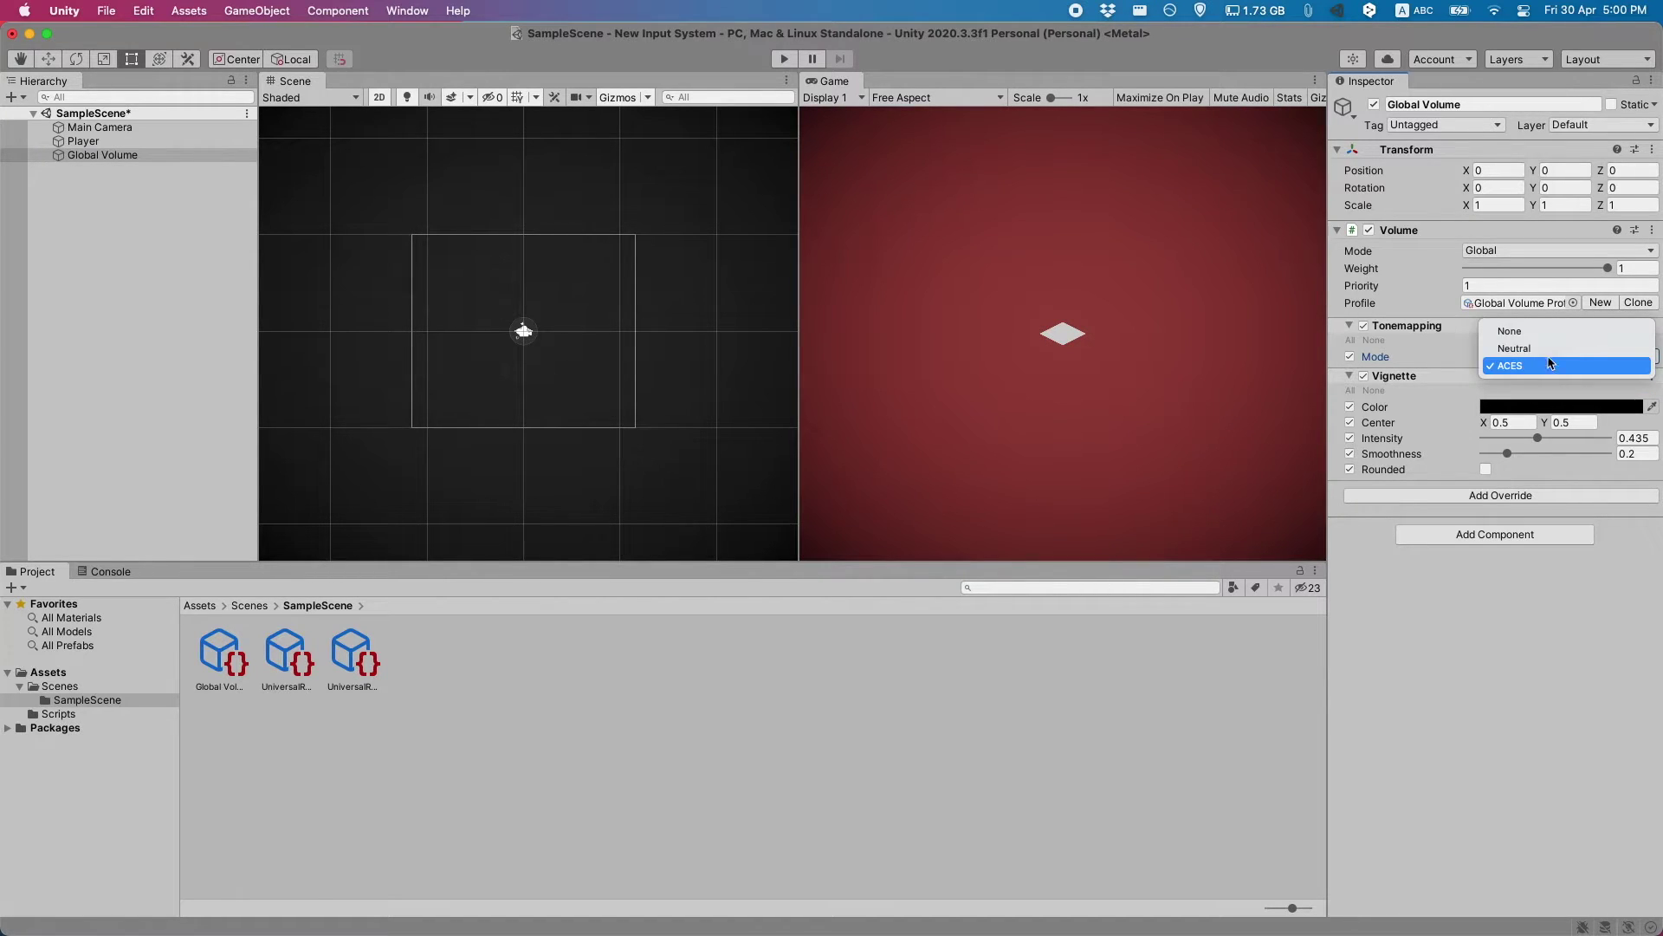
pyautogui.click(1547, 350)
# Add a Chromatic Aberration override to the Global Volume and set its overridden intensity to about 0.969.
pyautogui.click(1515, 496)
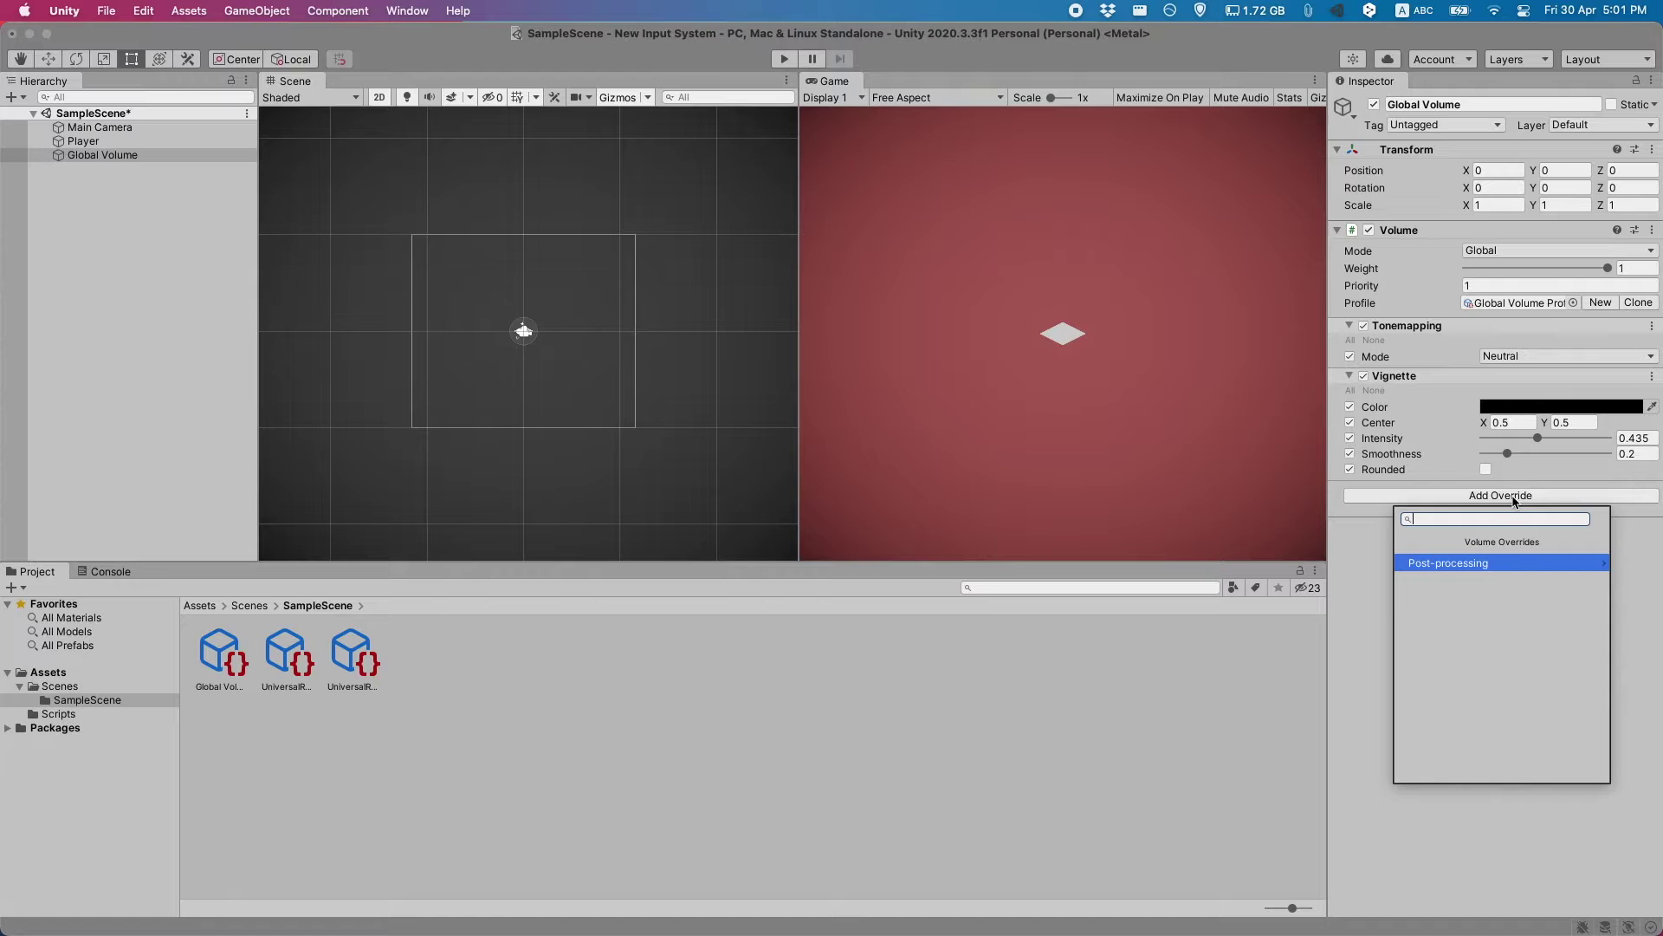
pyautogui.click(1526, 565)
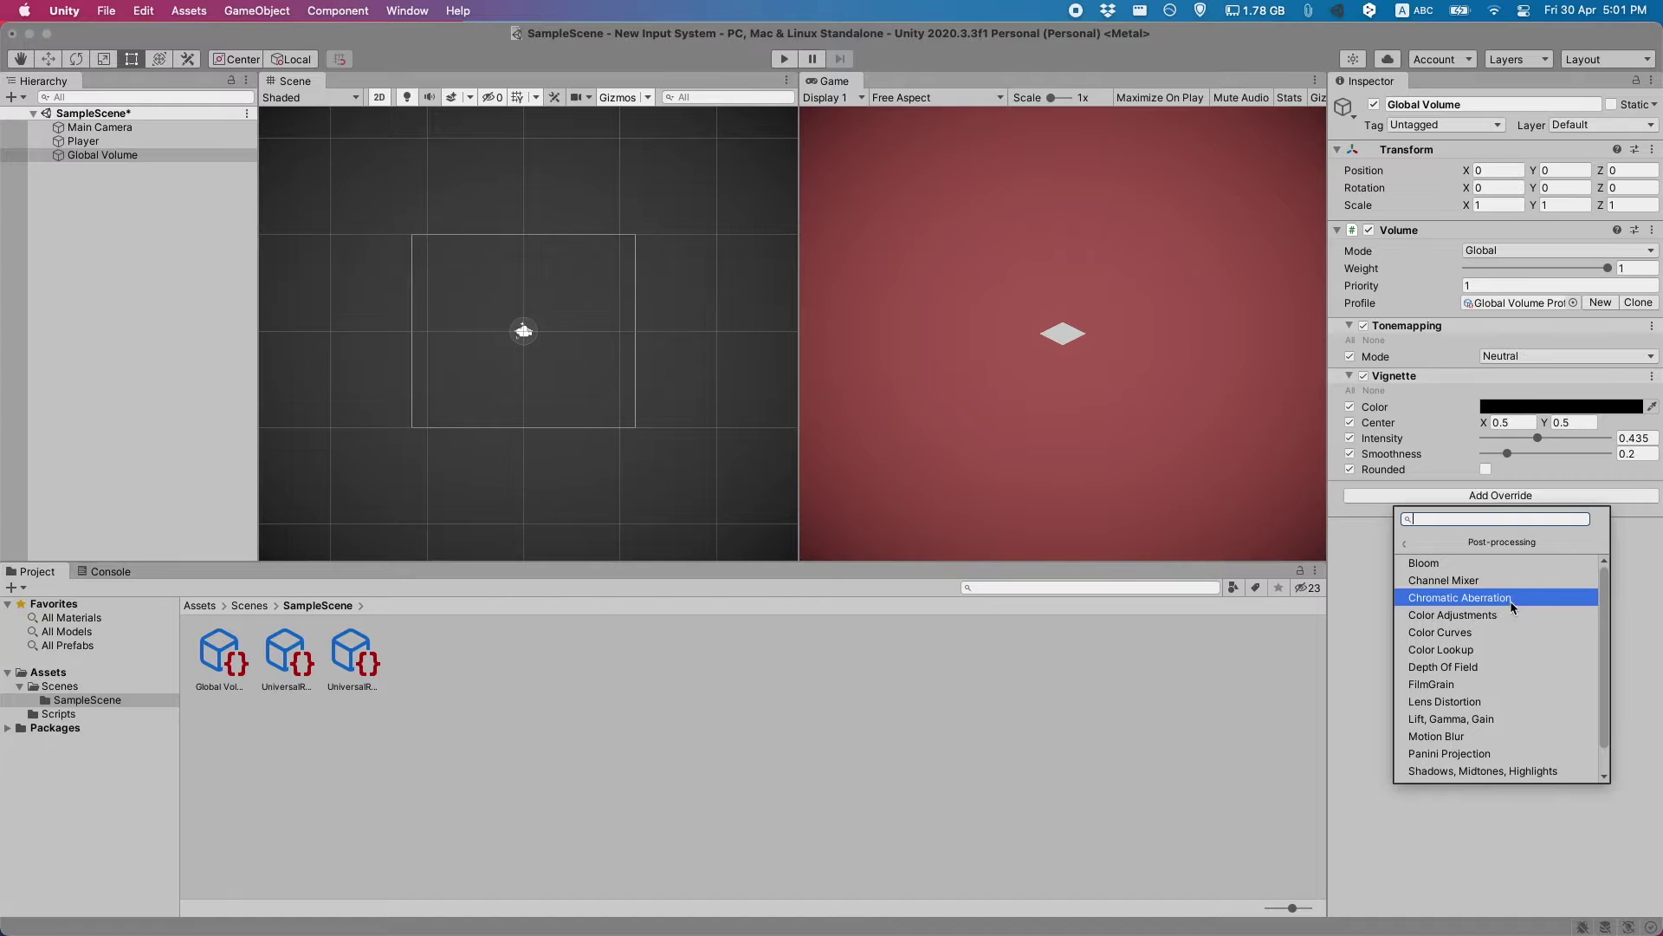
pyautogui.click(1511, 601)
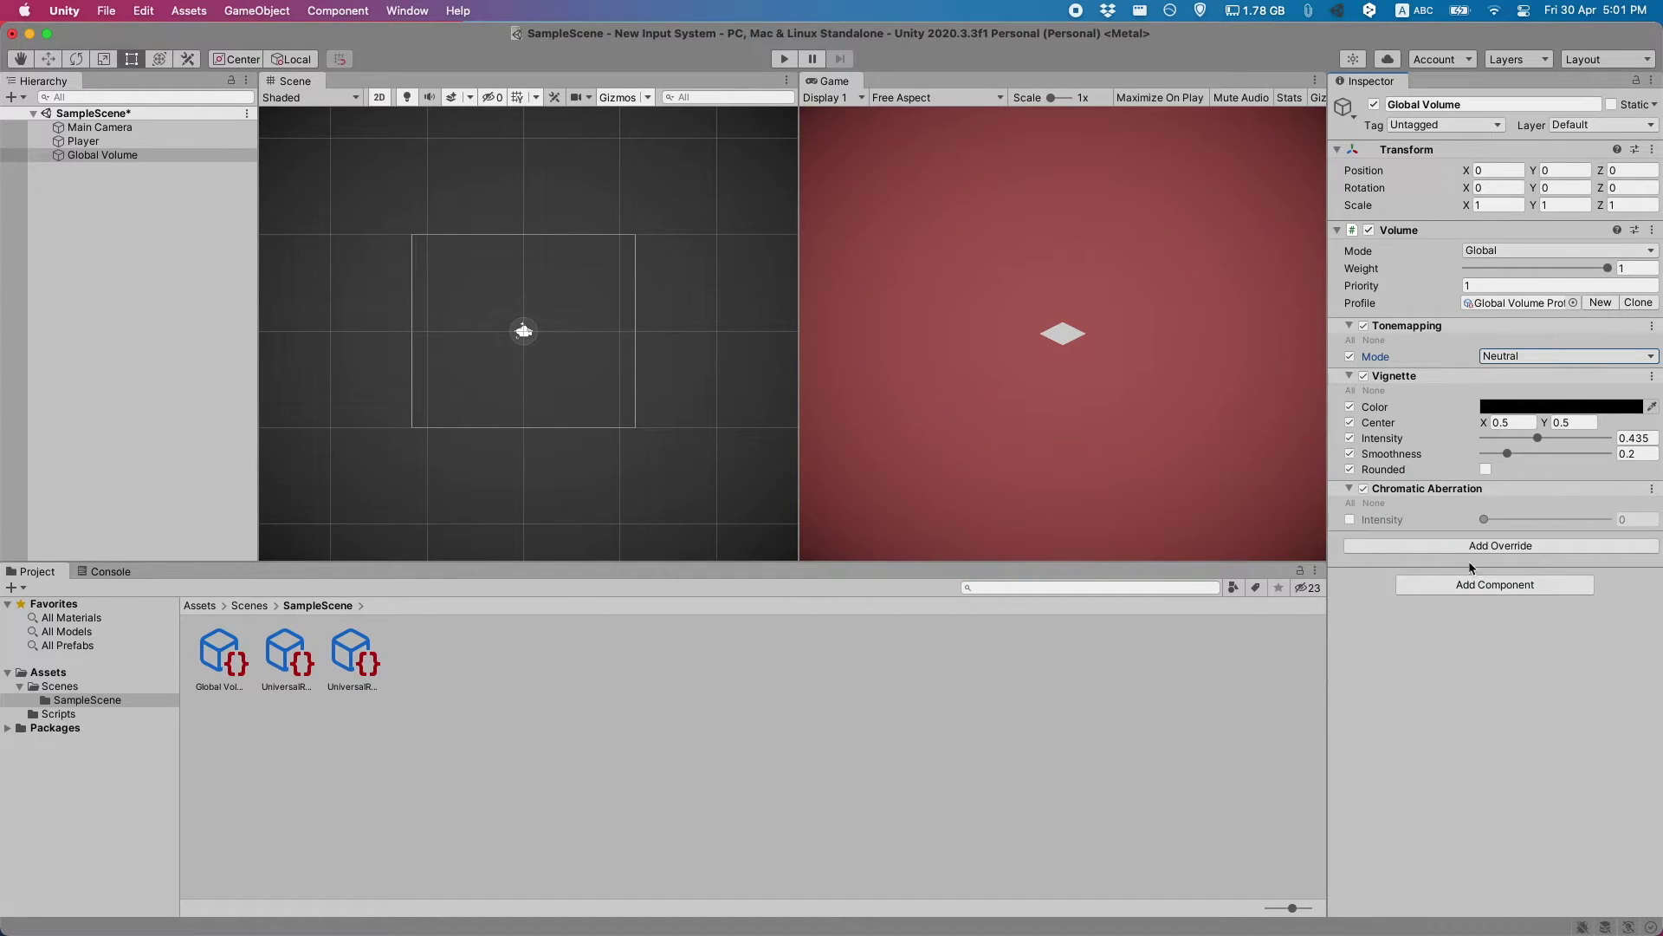
pyautogui.click(1350, 519)
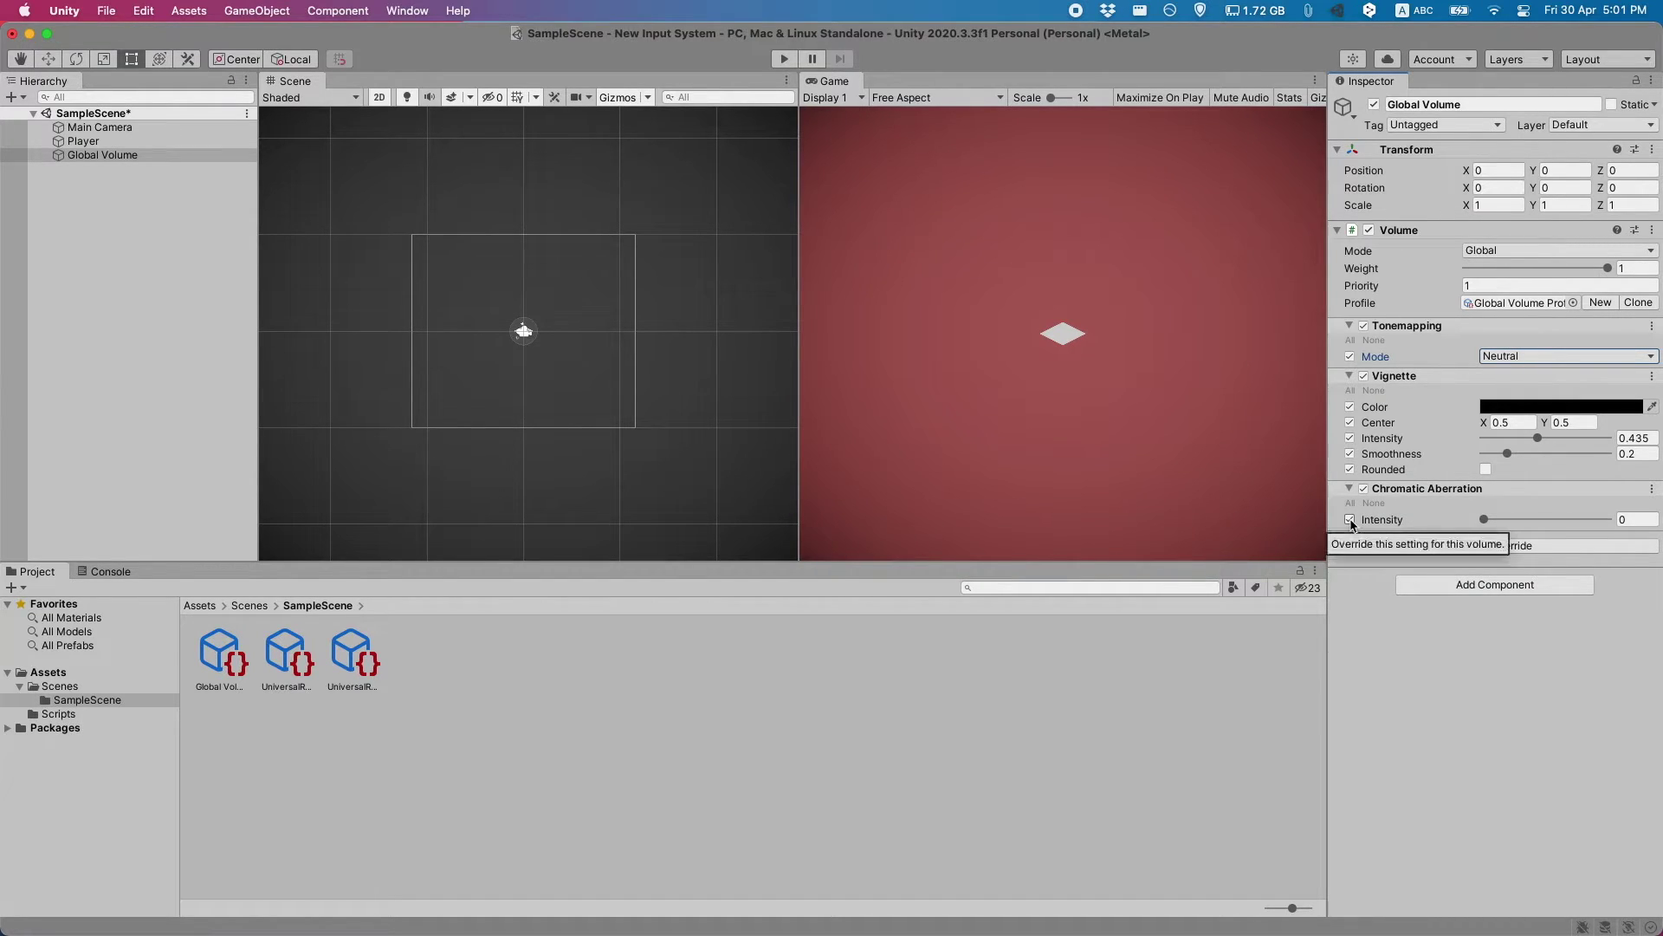
pyautogui.moveTo(1485, 520); pyautogui.dragTo(1606, 523)
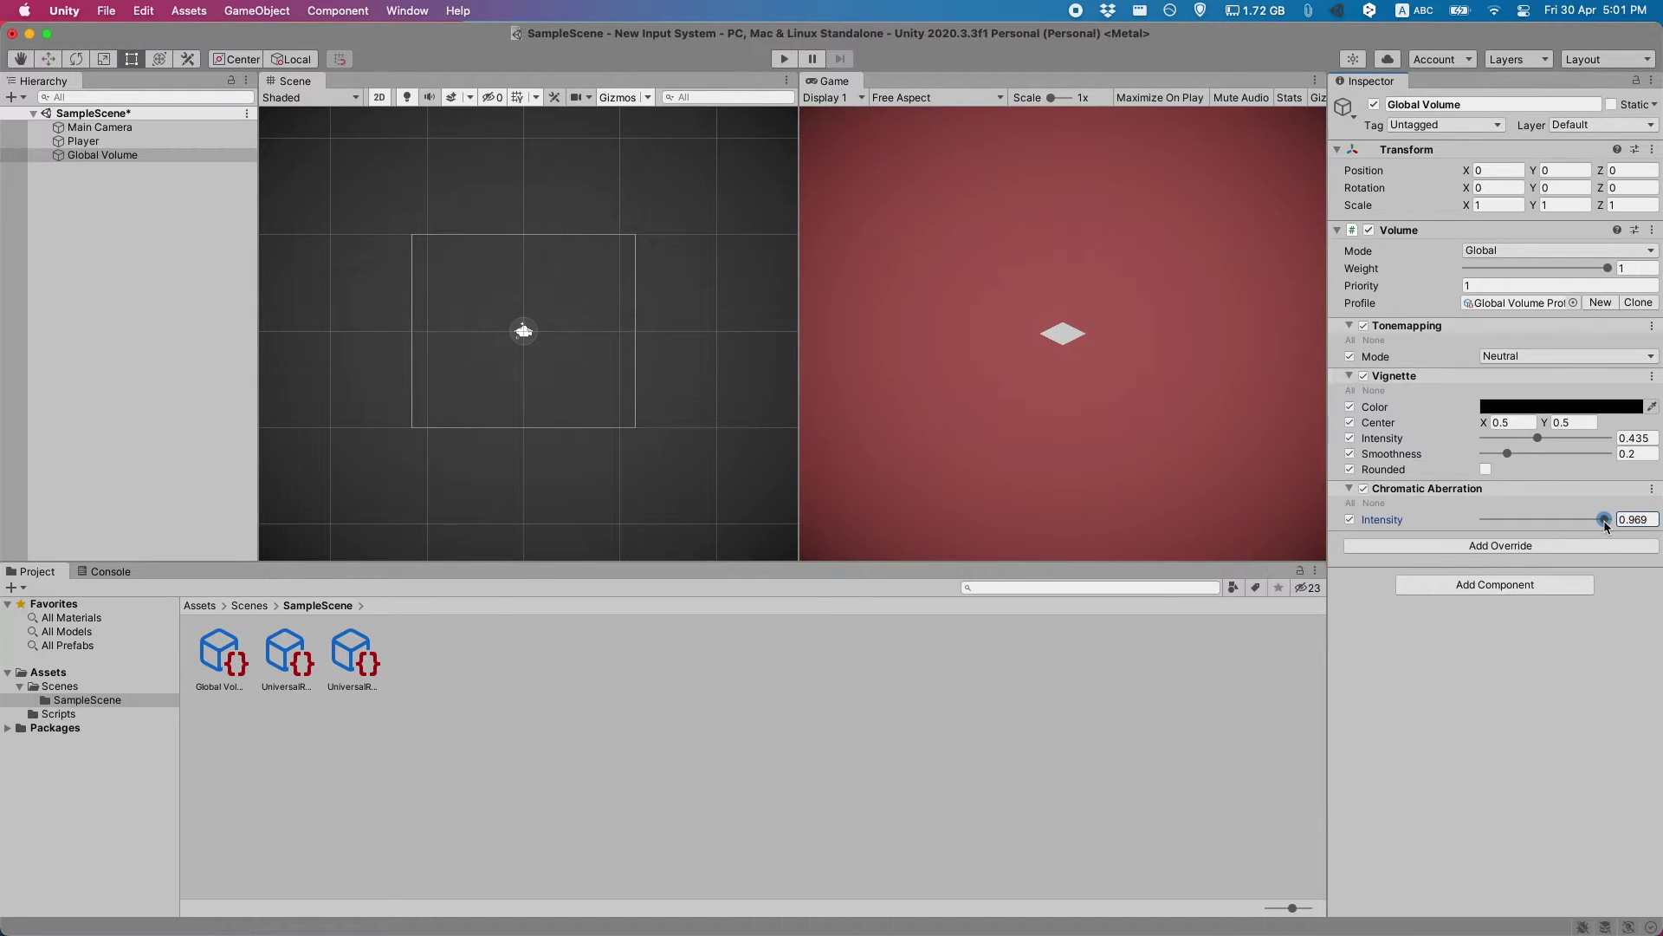
# Play the scene, move the player around towards the view's edges, and adjust the Chromatic Aberration intensity to 1.
pyautogui.click(784, 58)
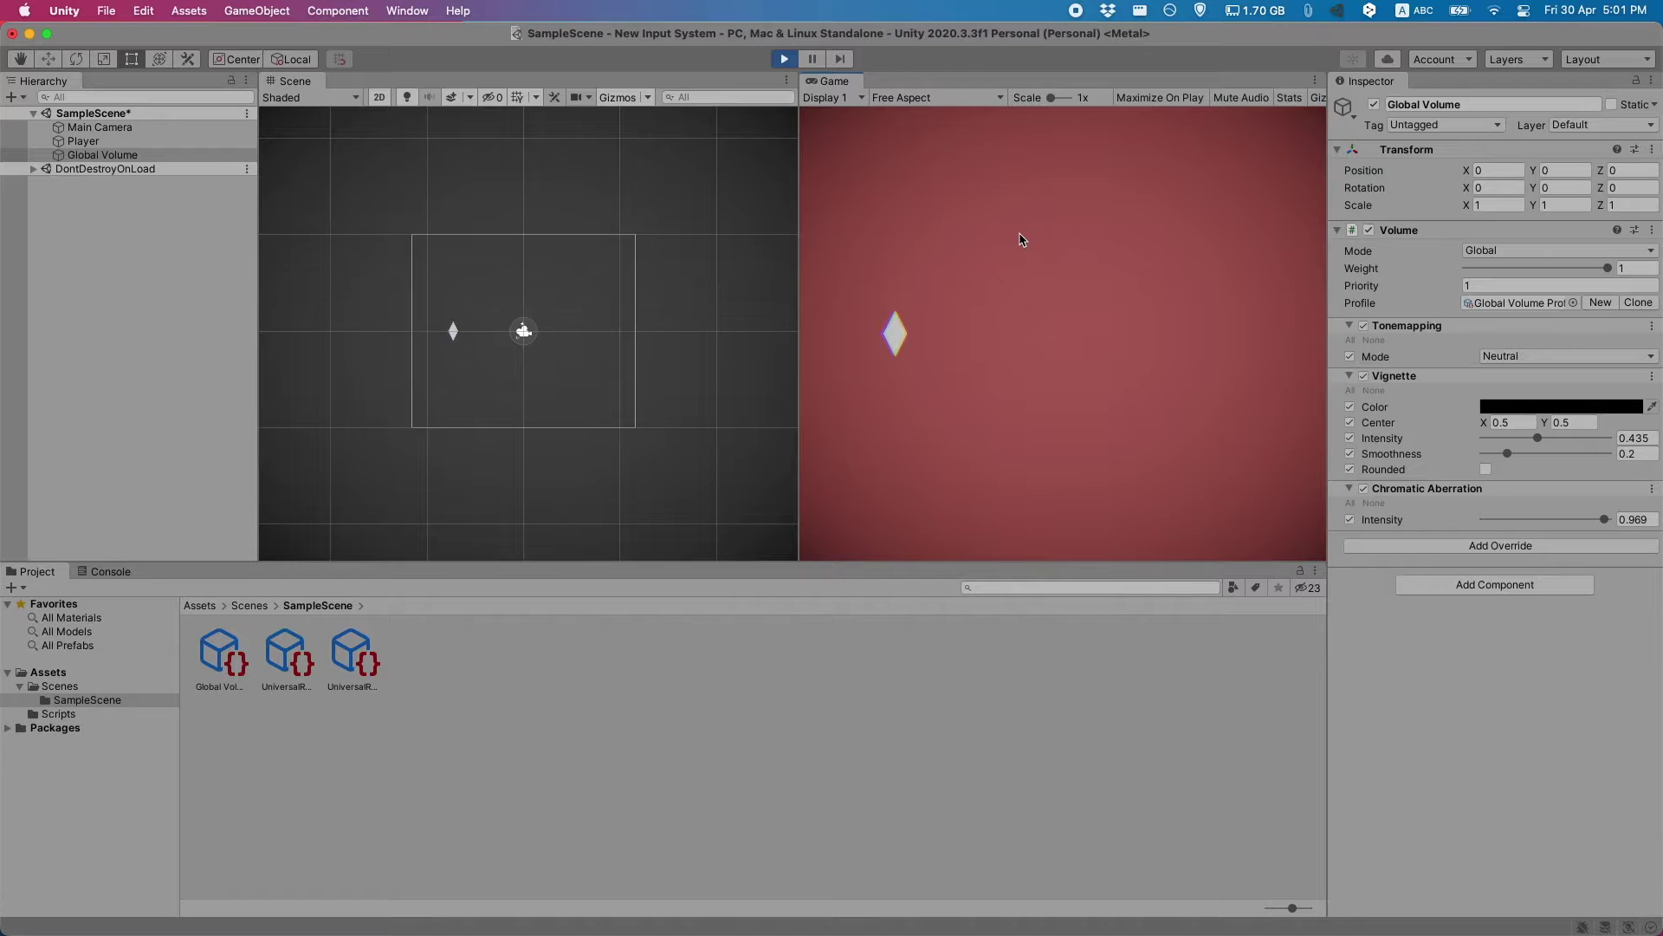
pyautogui.press('w')
pyautogui.press('a')
pyautogui.press('w')
pyautogui.press('d')
pyautogui.press('s')
pyautogui.press('d')
pyautogui.press('w')
pyautogui.press('d')
pyautogui.press('s')
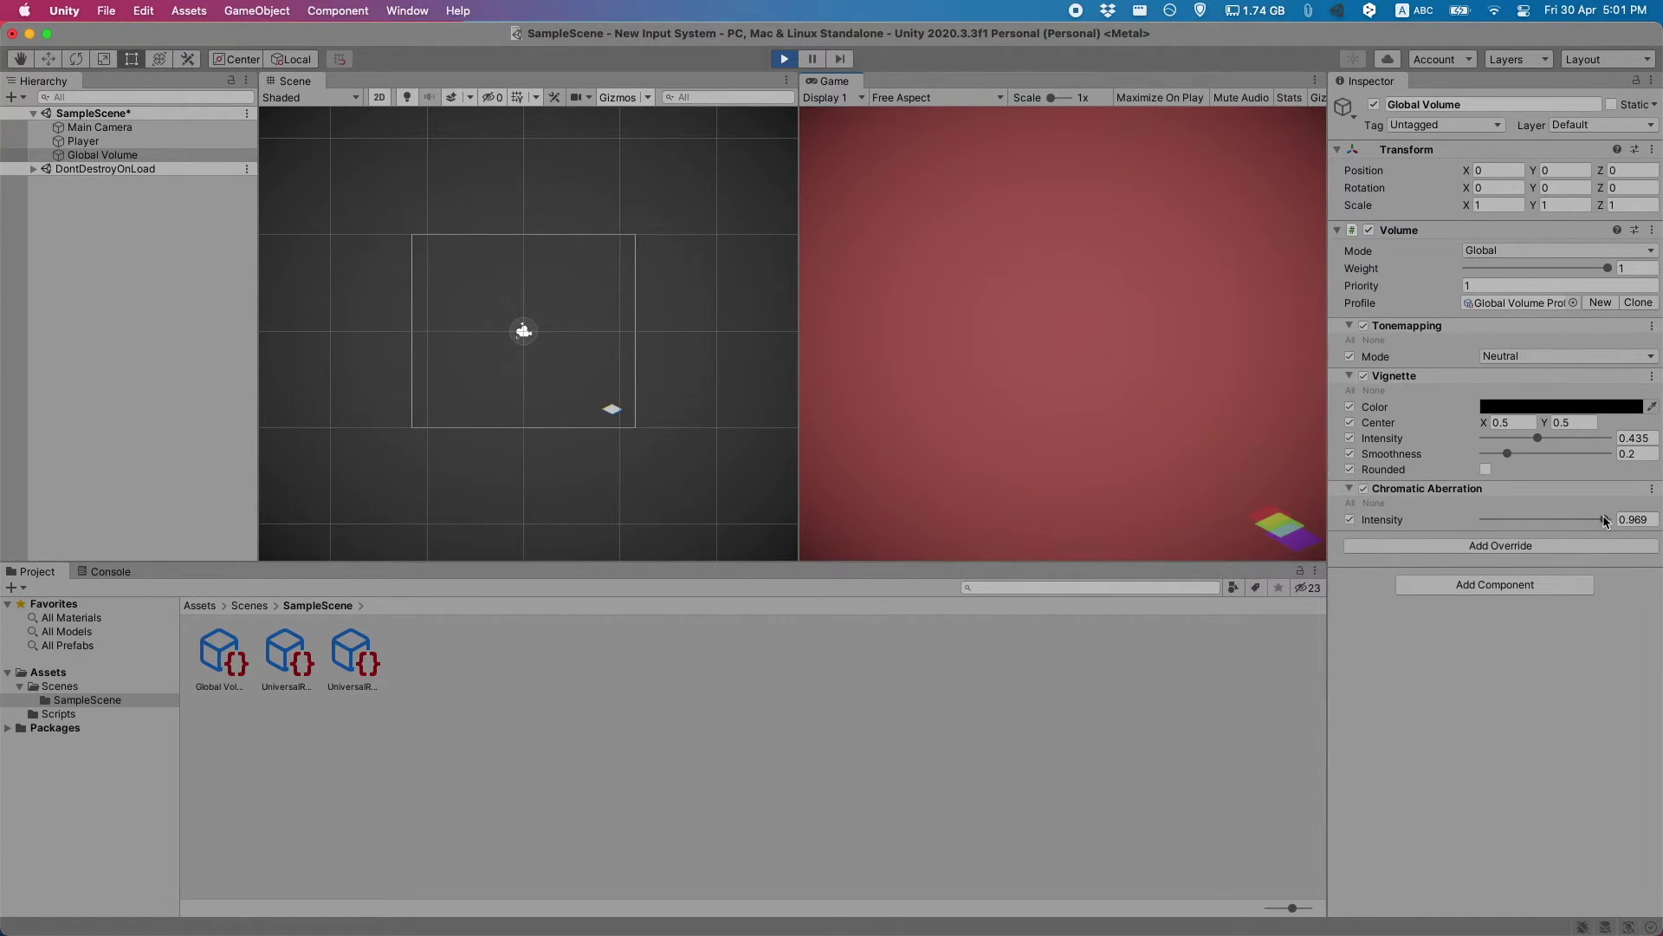
pyautogui.moveTo(1604, 519); pyautogui.dragTo(1530, 520)
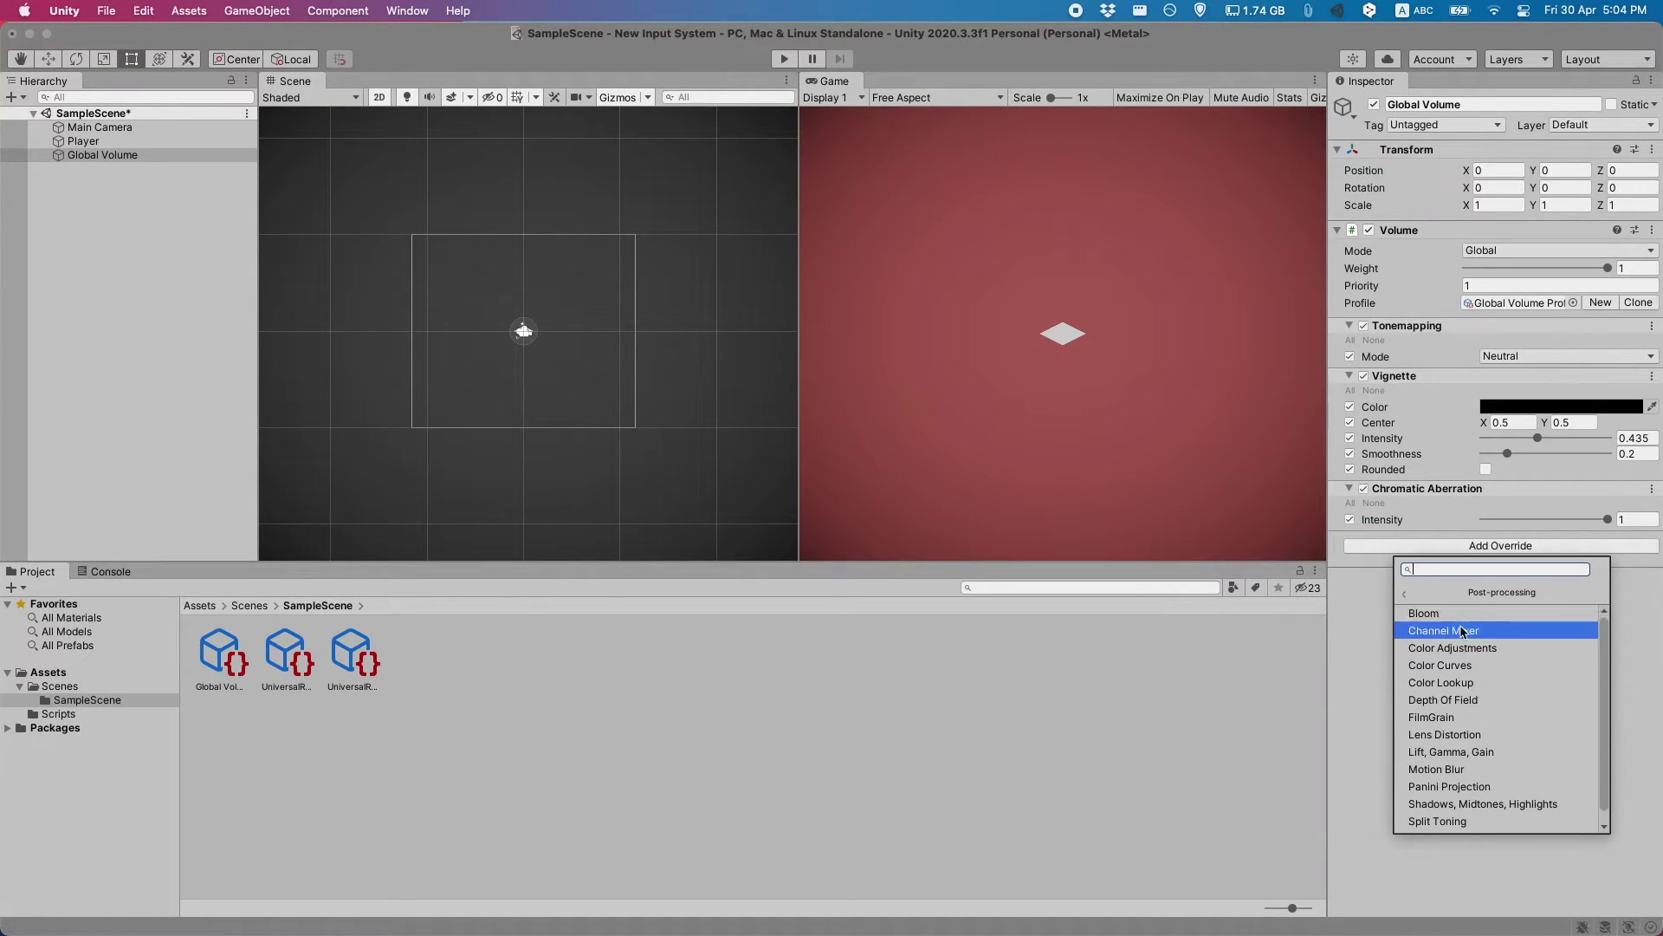
# Add a Lens Distortion override, enable all its parameters and set its intensity to 0.61.
pyautogui.click(1461, 737)
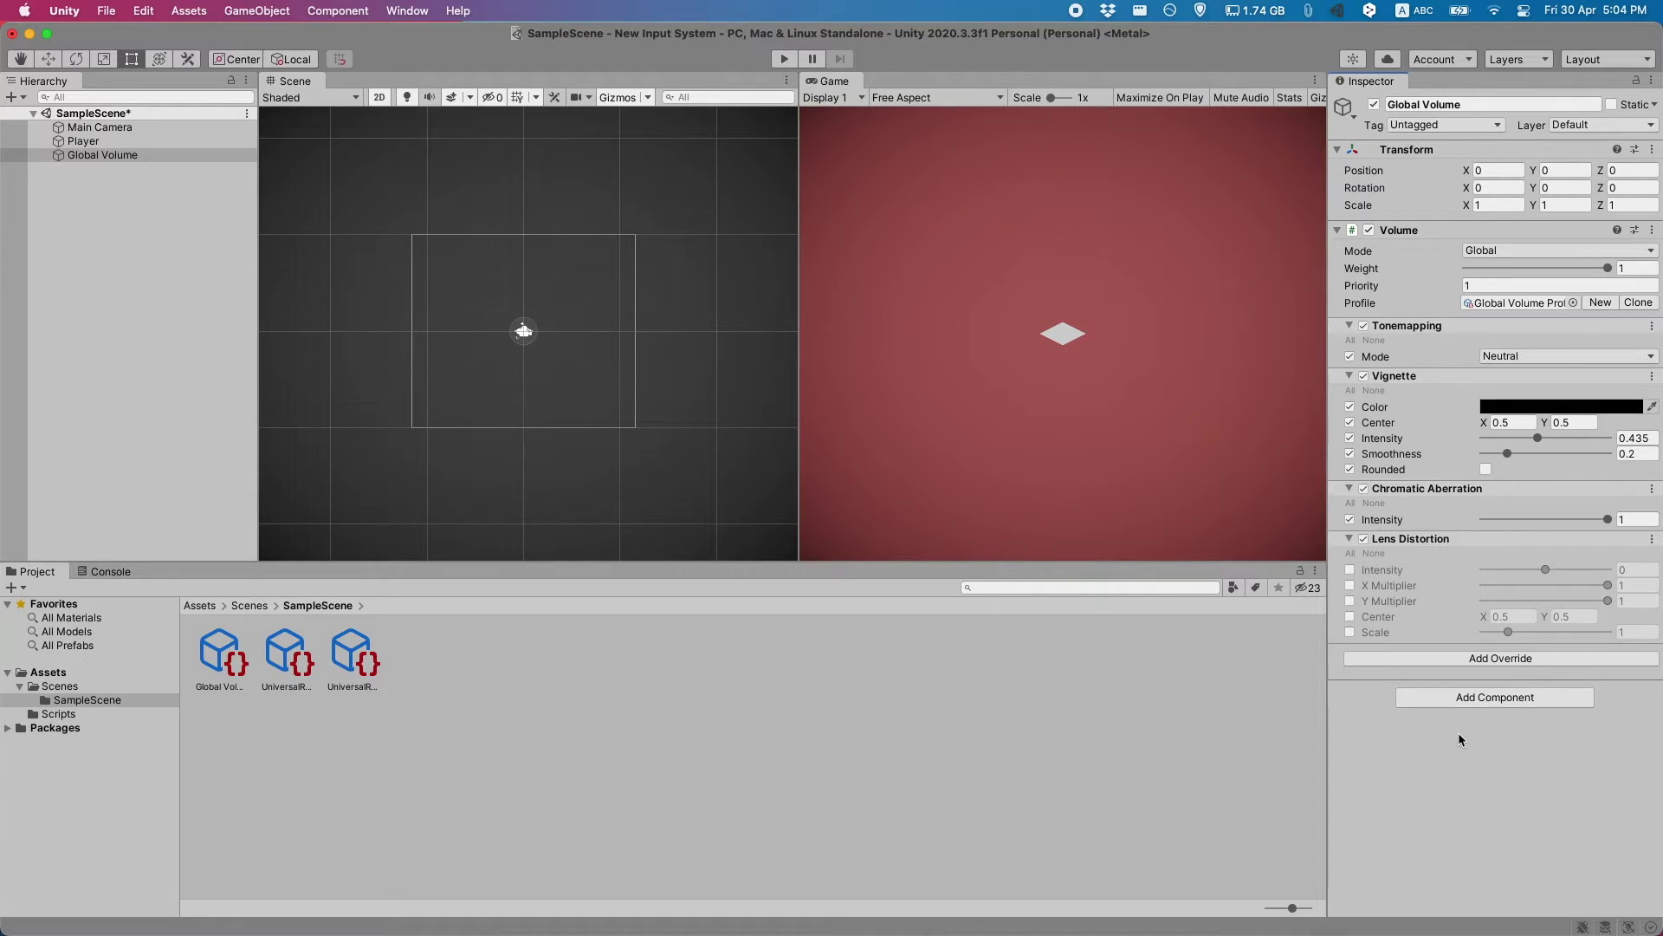
pyautogui.click(1349, 555)
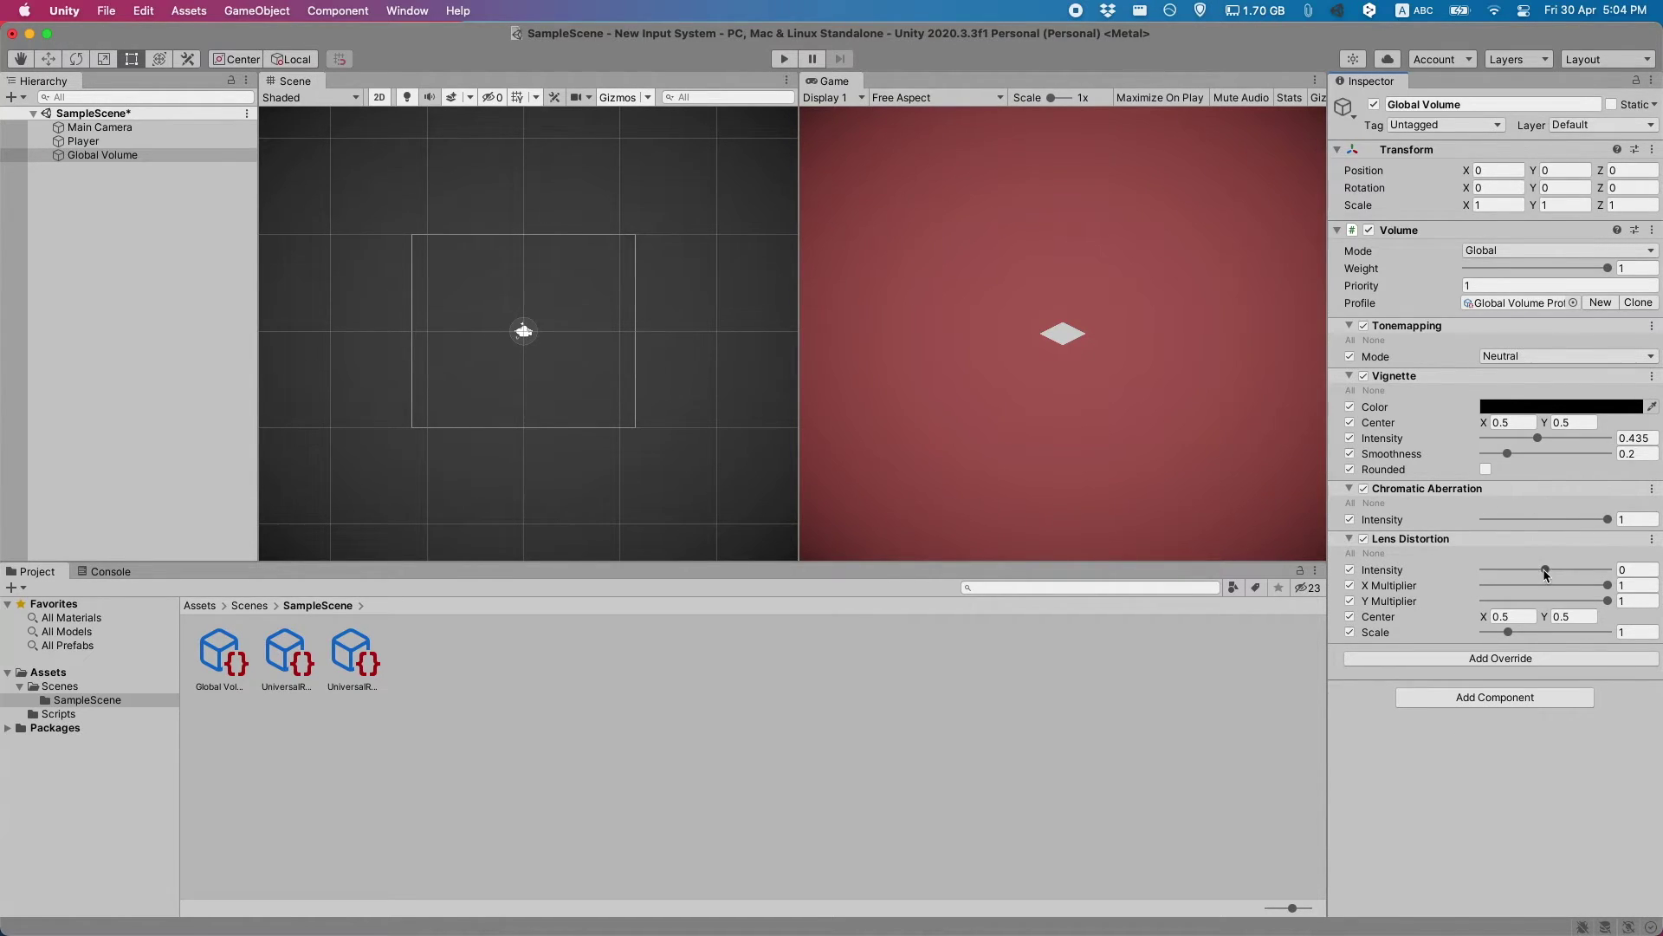
pyautogui.moveTo(1546, 571); pyautogui.dragTo(1583, 566)
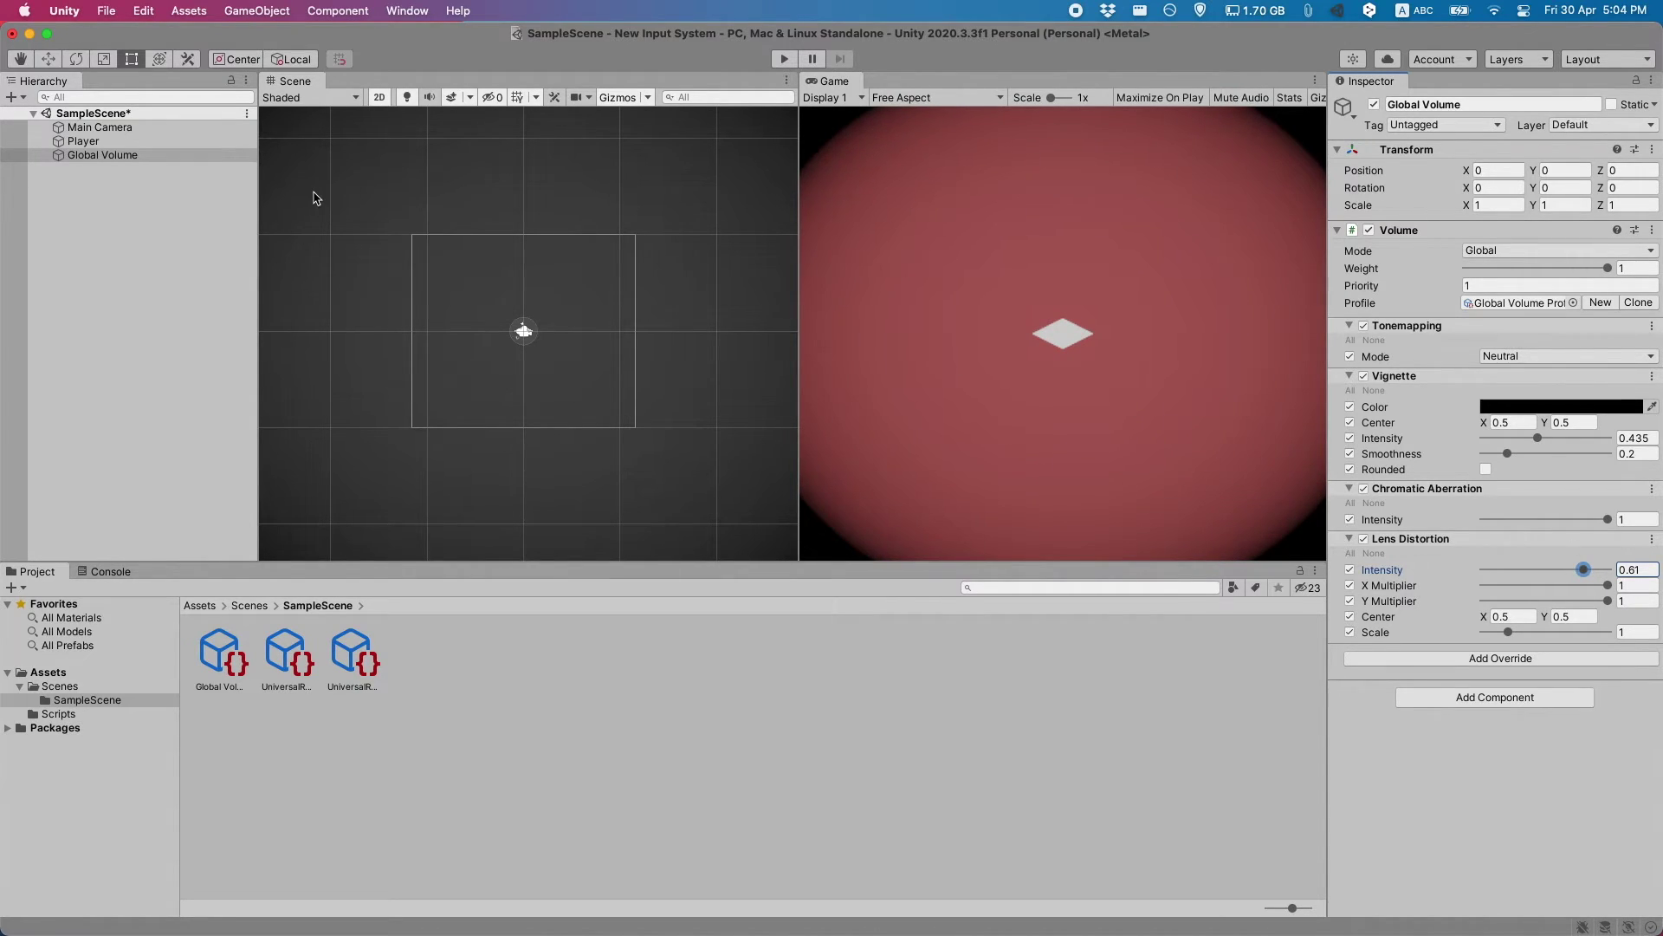
# Enable all Lens Distortion parameters on the Global Volume again and set intensity to 0.43, X and Y multipliers to 1 and center X to 0.5.
pyautogui.click(119, 263)
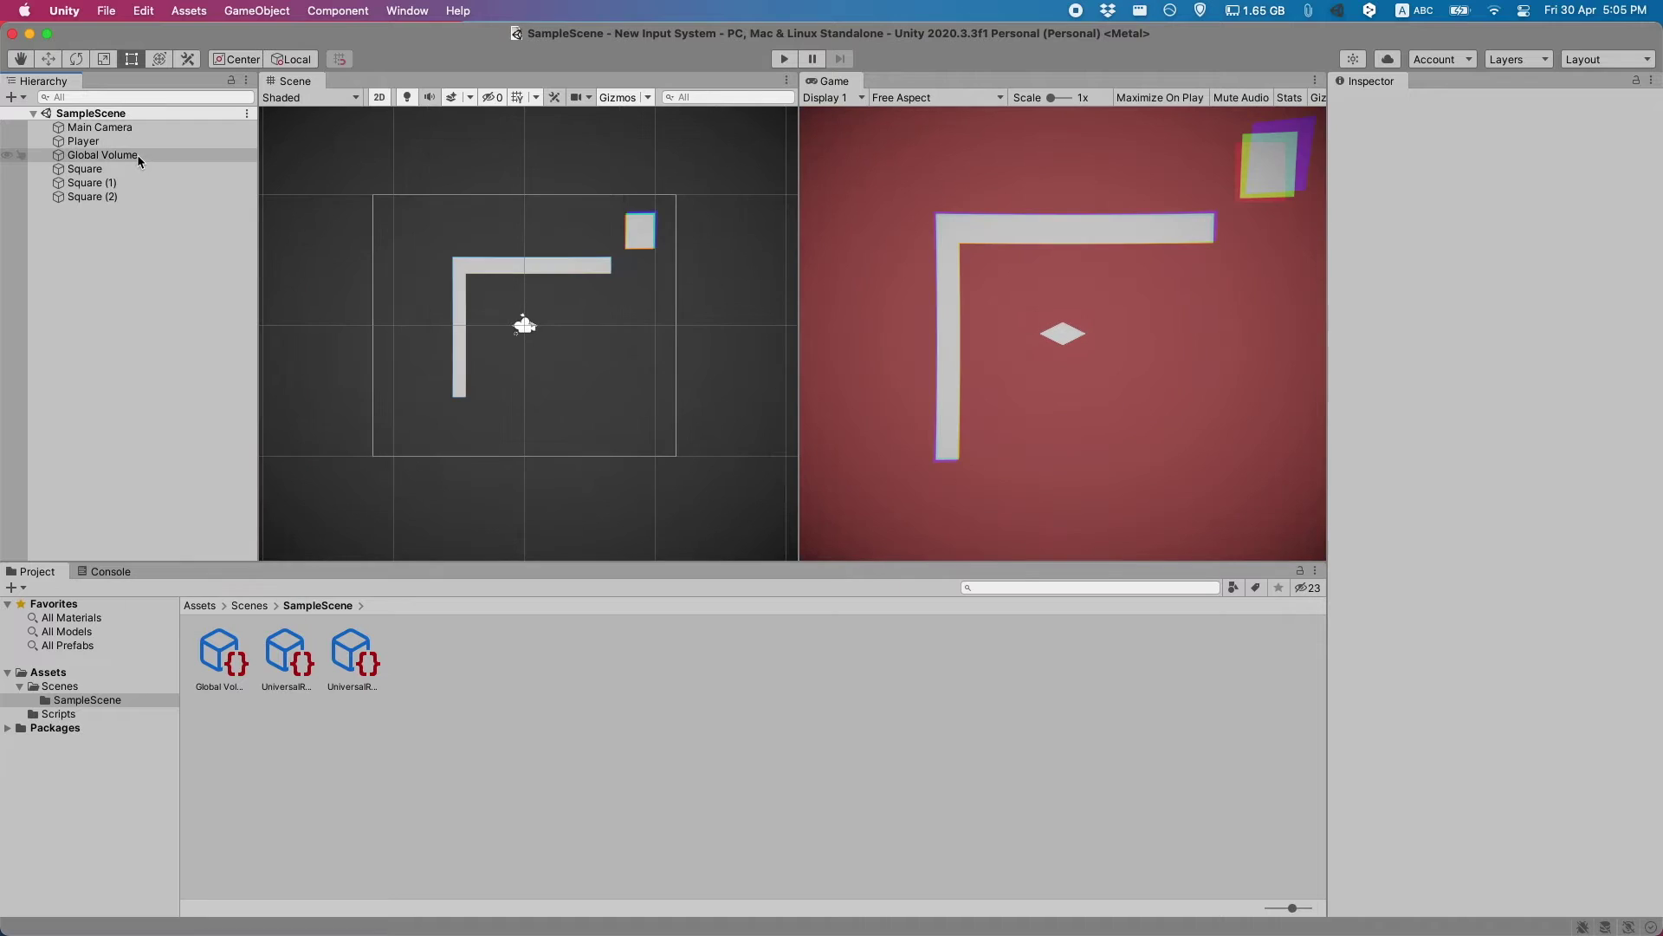
pyautogui.click(137, 154)
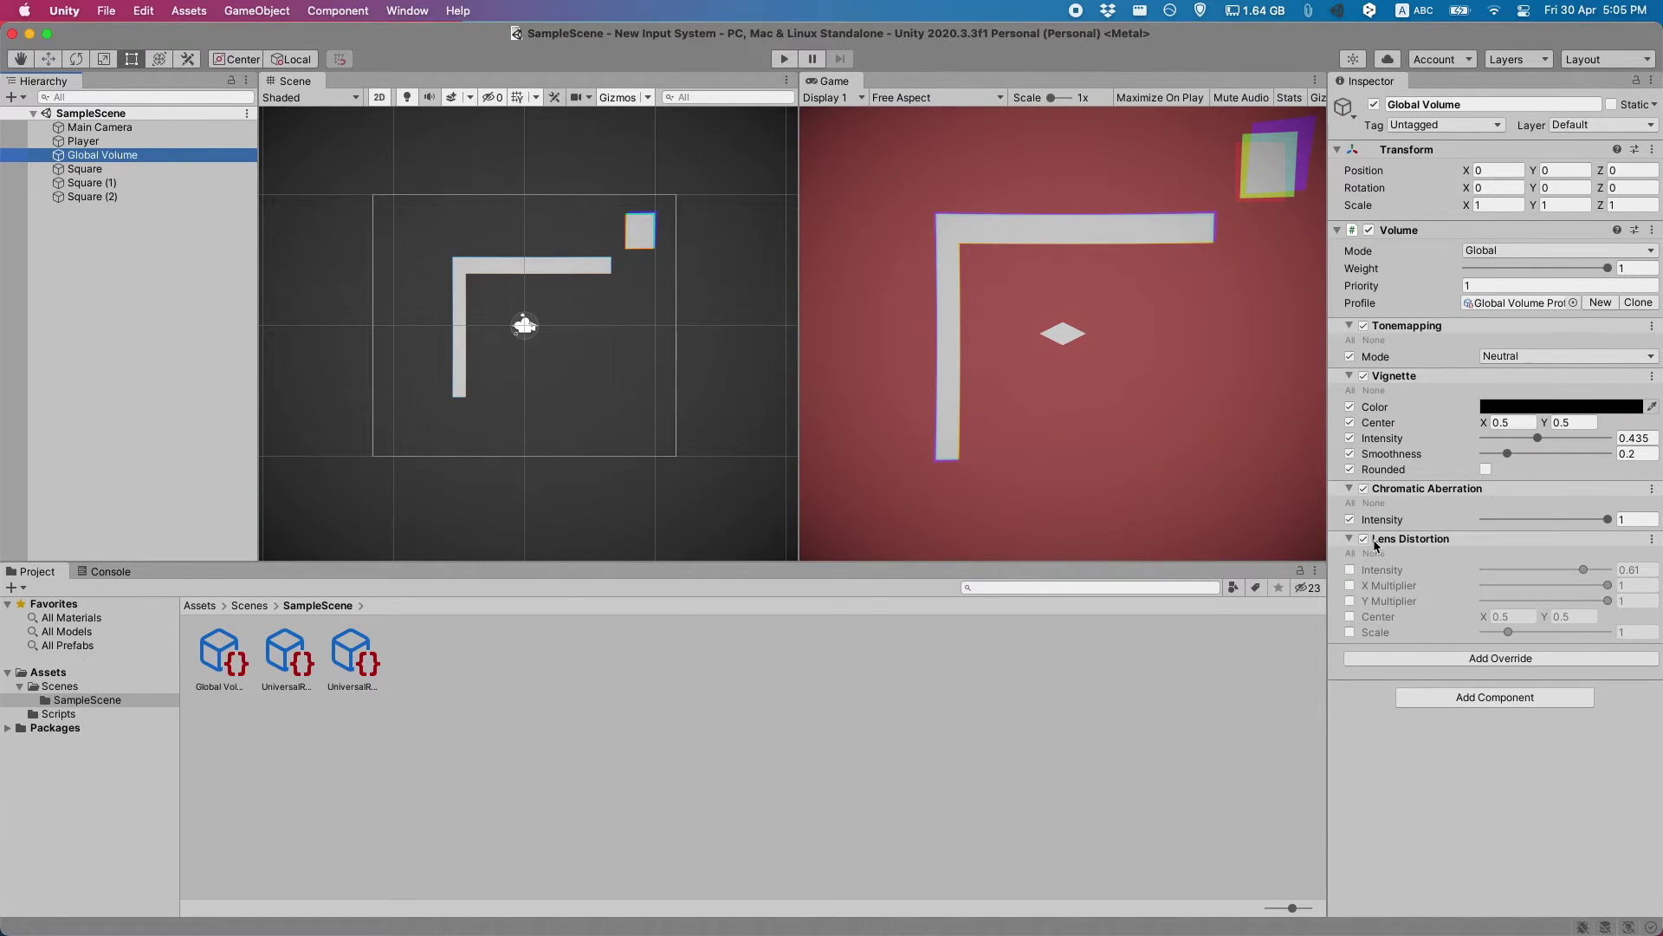
pyautogui.click(1350, 554)
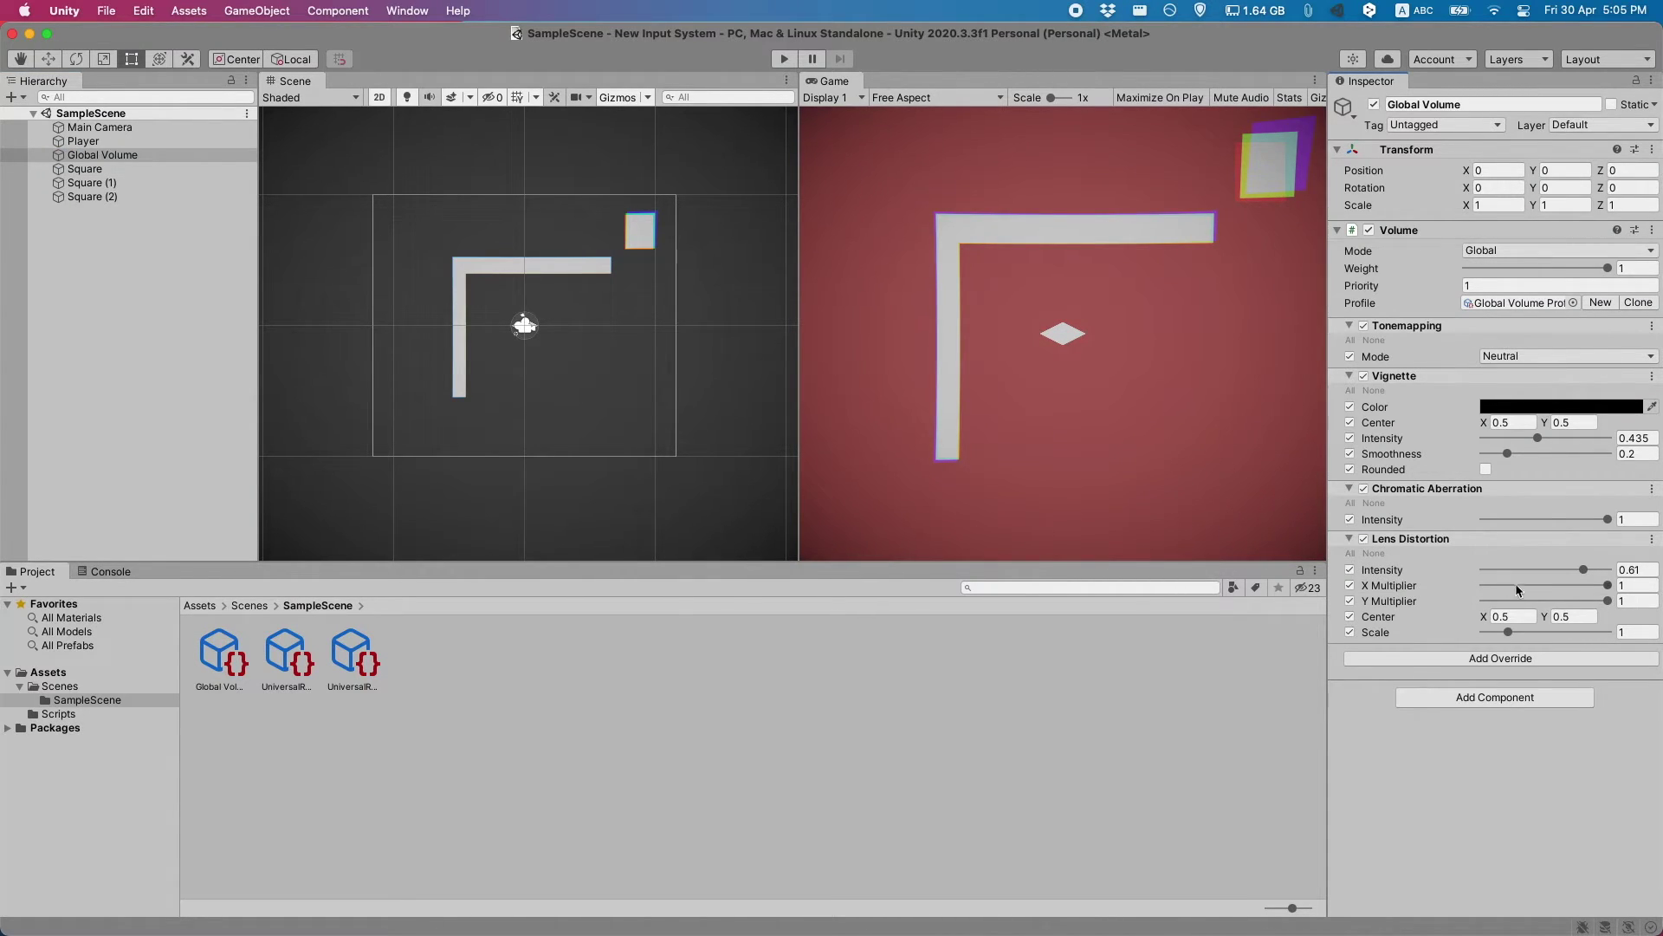
pyautogui.moveTo(1584, 573); pyautogui.dragTo(1306, 589)
pyautogui.moveTo(1456, 587); pyautogui.dragTo(1613, 601)
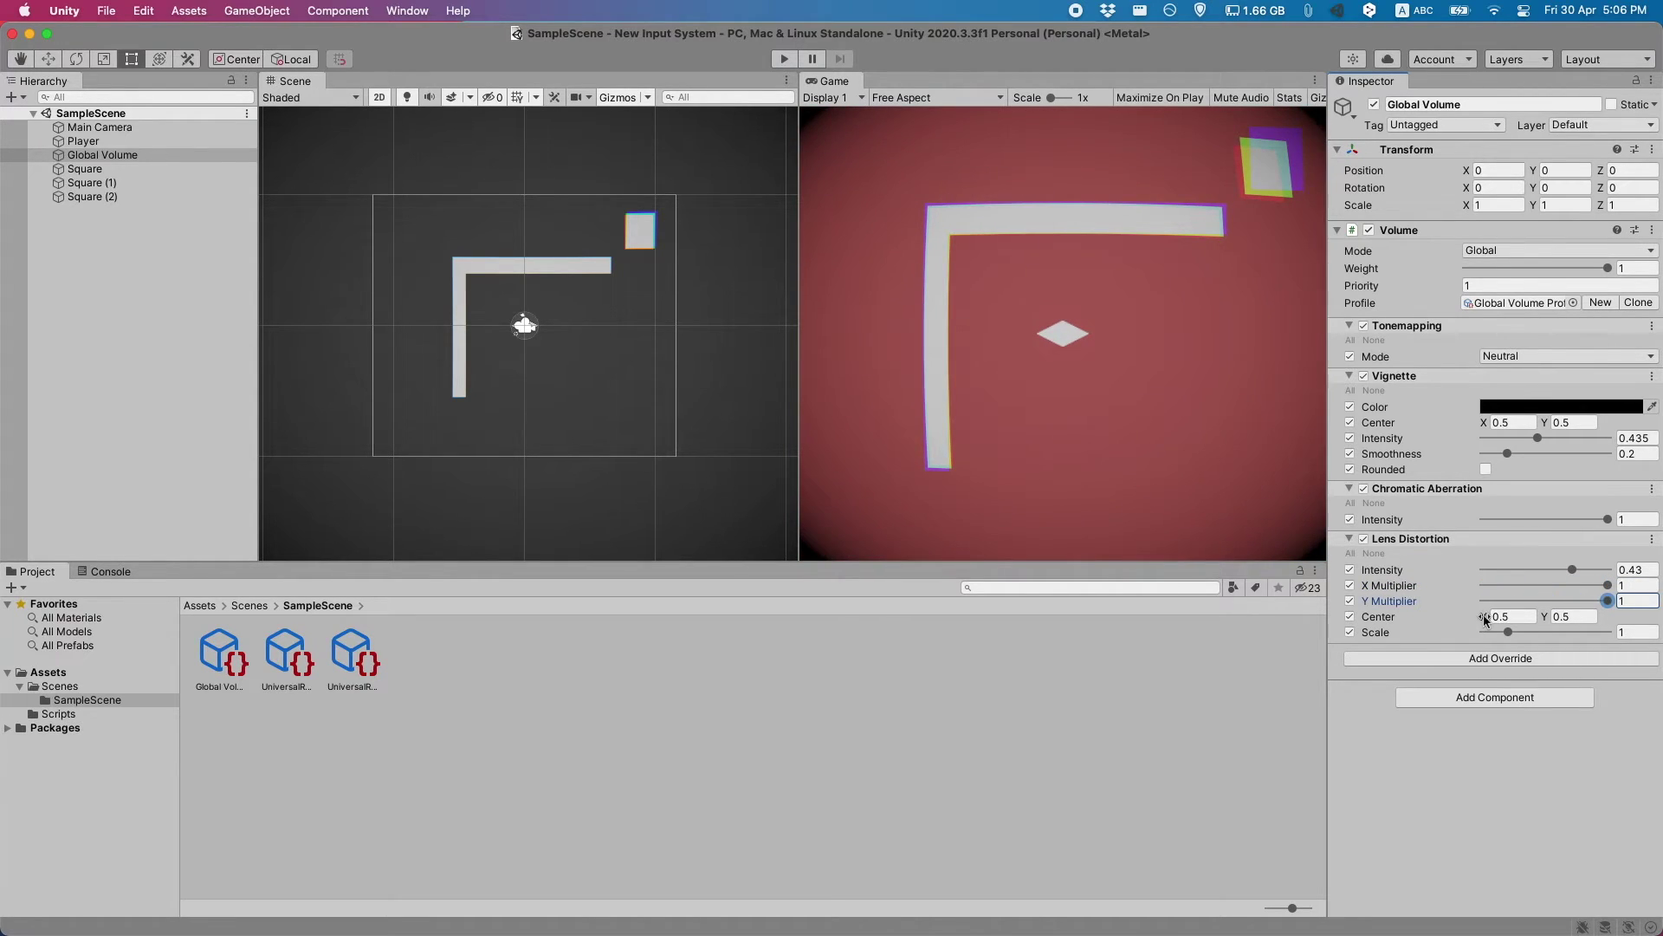
pyautogui.moveTo(1484, 618)
pyautogui.mouseDown()
pyautogui.moveTo(1549, 617)
pyautogui.moveTo(1494, 616)
pyautogui.mouseUp()
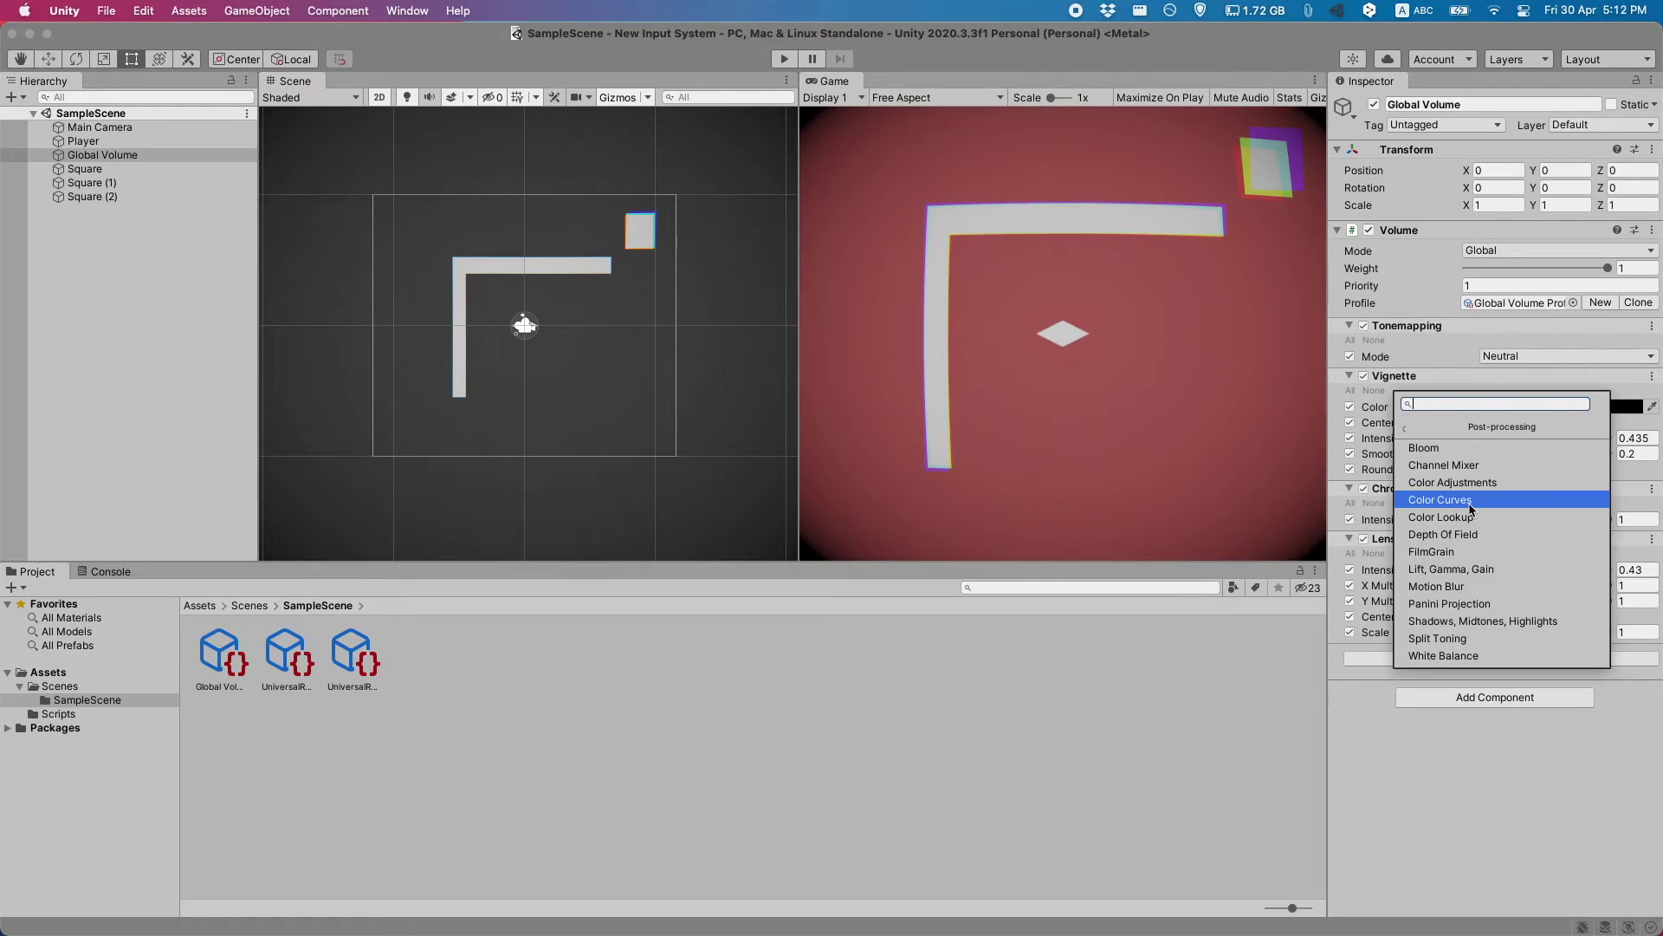
# Add a Color Curves override to the Global Volume and enable overriding of its Red curve.
pyautogui.click(1469, 502)
pyautogui.scroll(-1, 1450, 646)
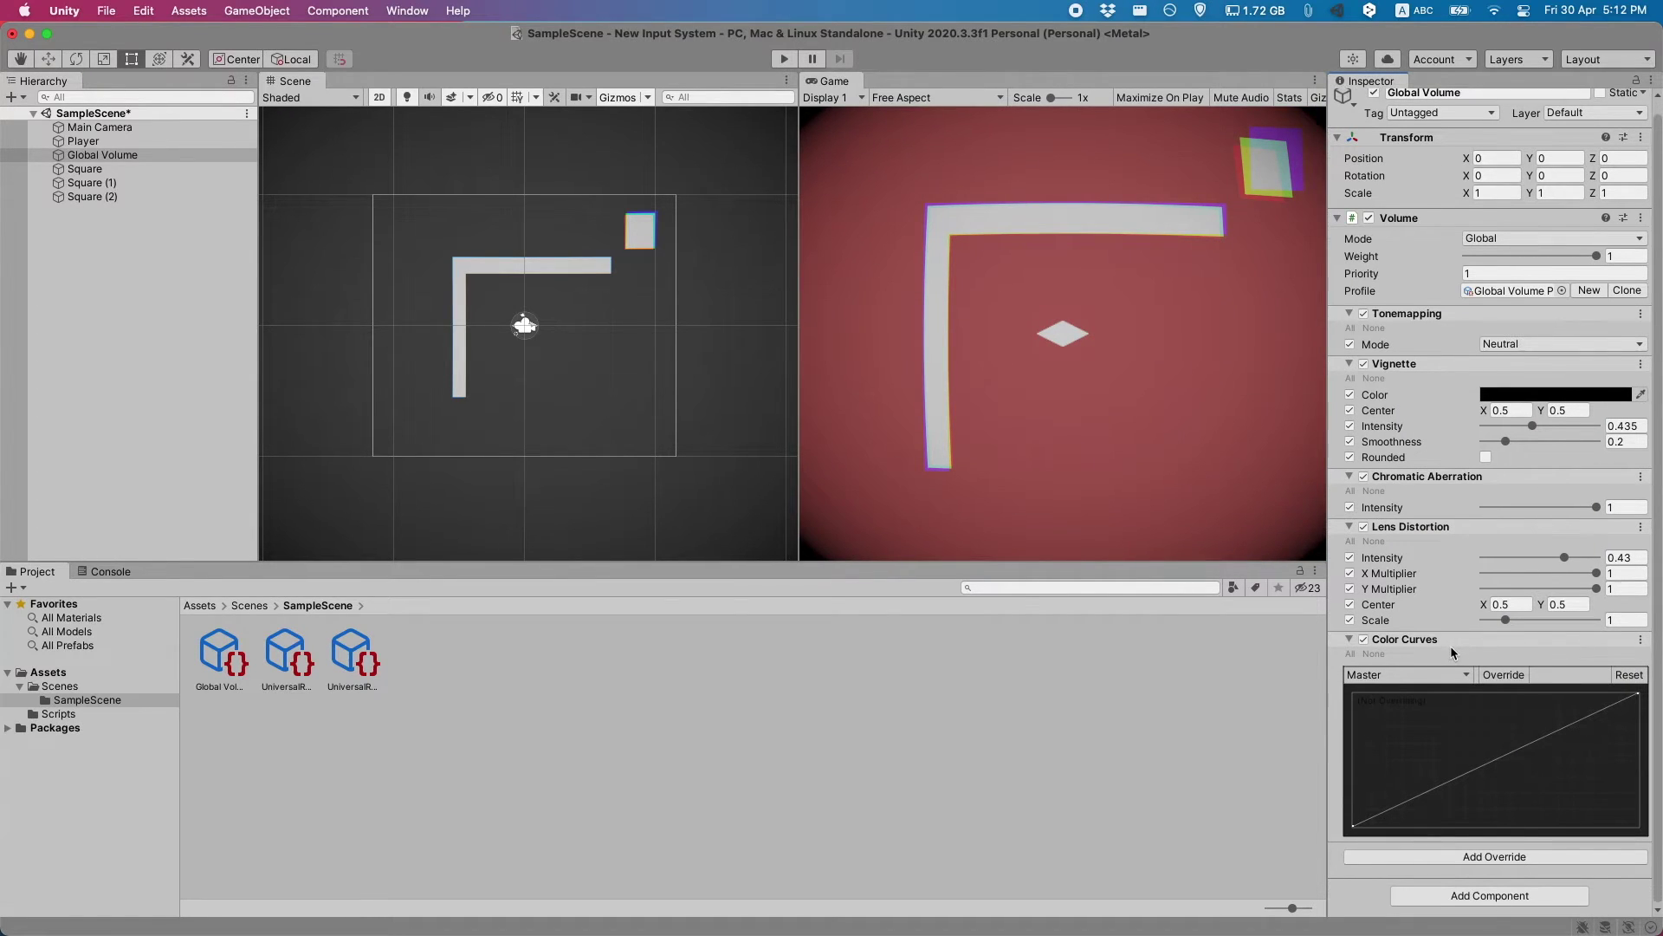
pyautogui.click(1468, 675)
pyautogui.click(1469, 691)
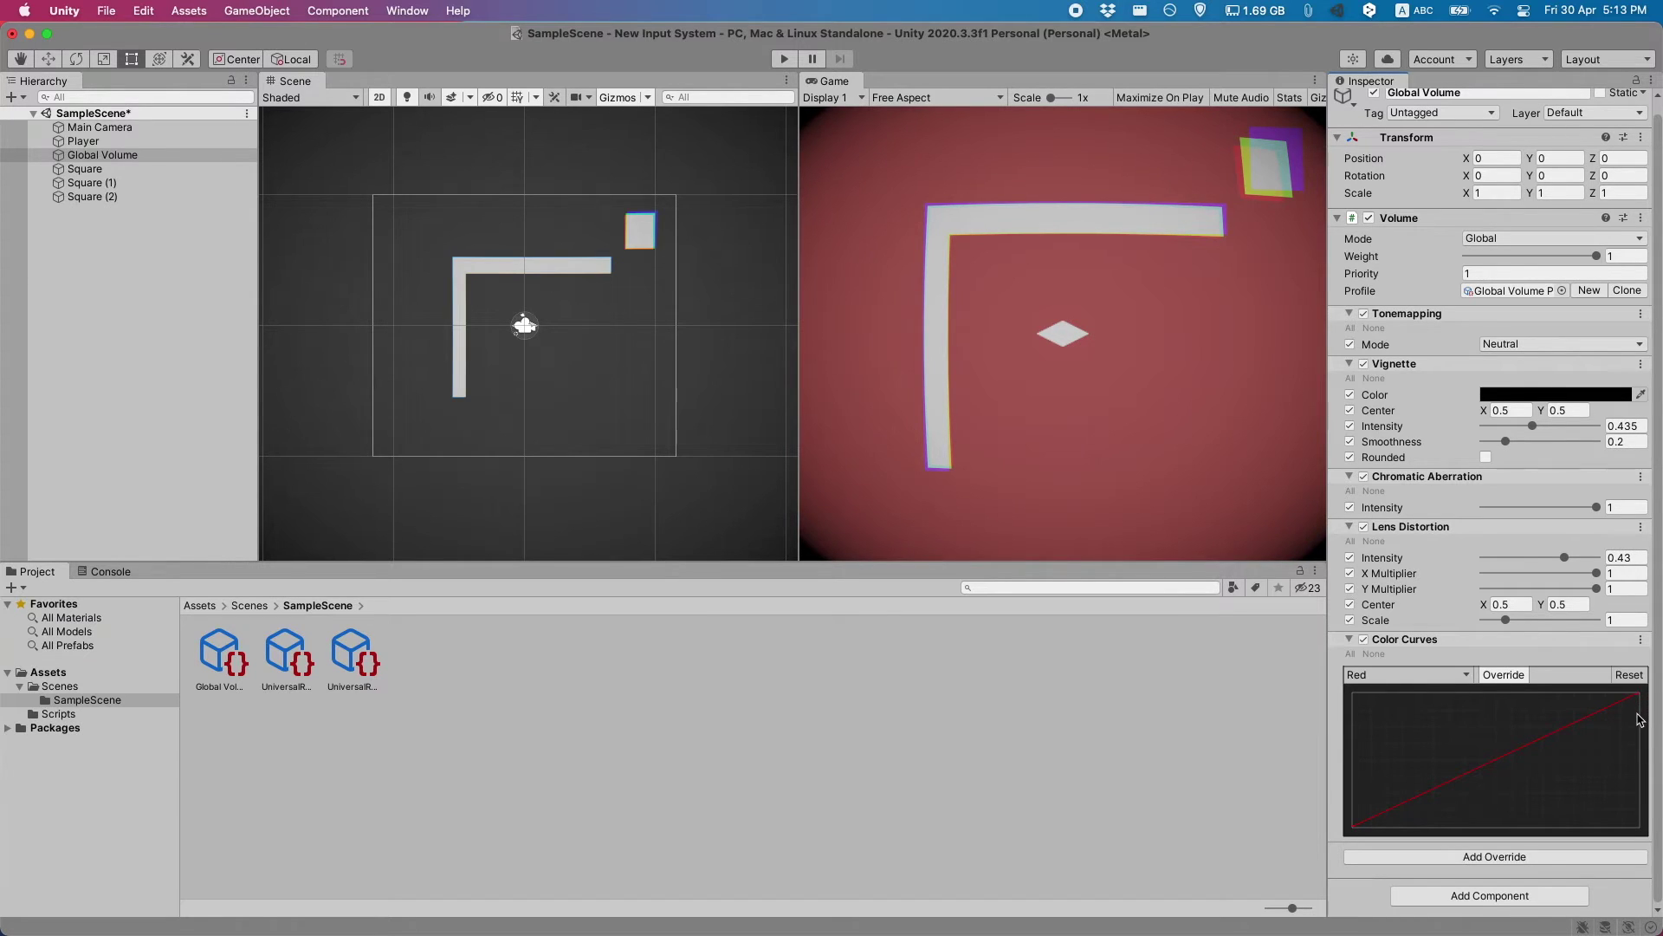
# Reshape the Red color curve by moving its upper end point inward and down and bending its tangent upward into a hump.
pyautogui.moveTo(1637, 695)
pyautogui.mouseDown()
pyautogui.moveTo(1576, 780)
pyautogui.moveTo(1524, 700)
pyautogui.moveTo(1420, 712)
pyautogui.moveTo(1397, 734)
pyautogui.moveTo(1506, 775)
pyautogui.moveTo(1582, 721)
pyautogui.moveTo(1613, 752)
pyautogui.moveTo(1592, 717)
pyautogui.moveTo(1636, 693)
pyautogui.mouseUp()
pyautogui.moveTo(1636, 698); pyautogui.dragTo(1467, 710)
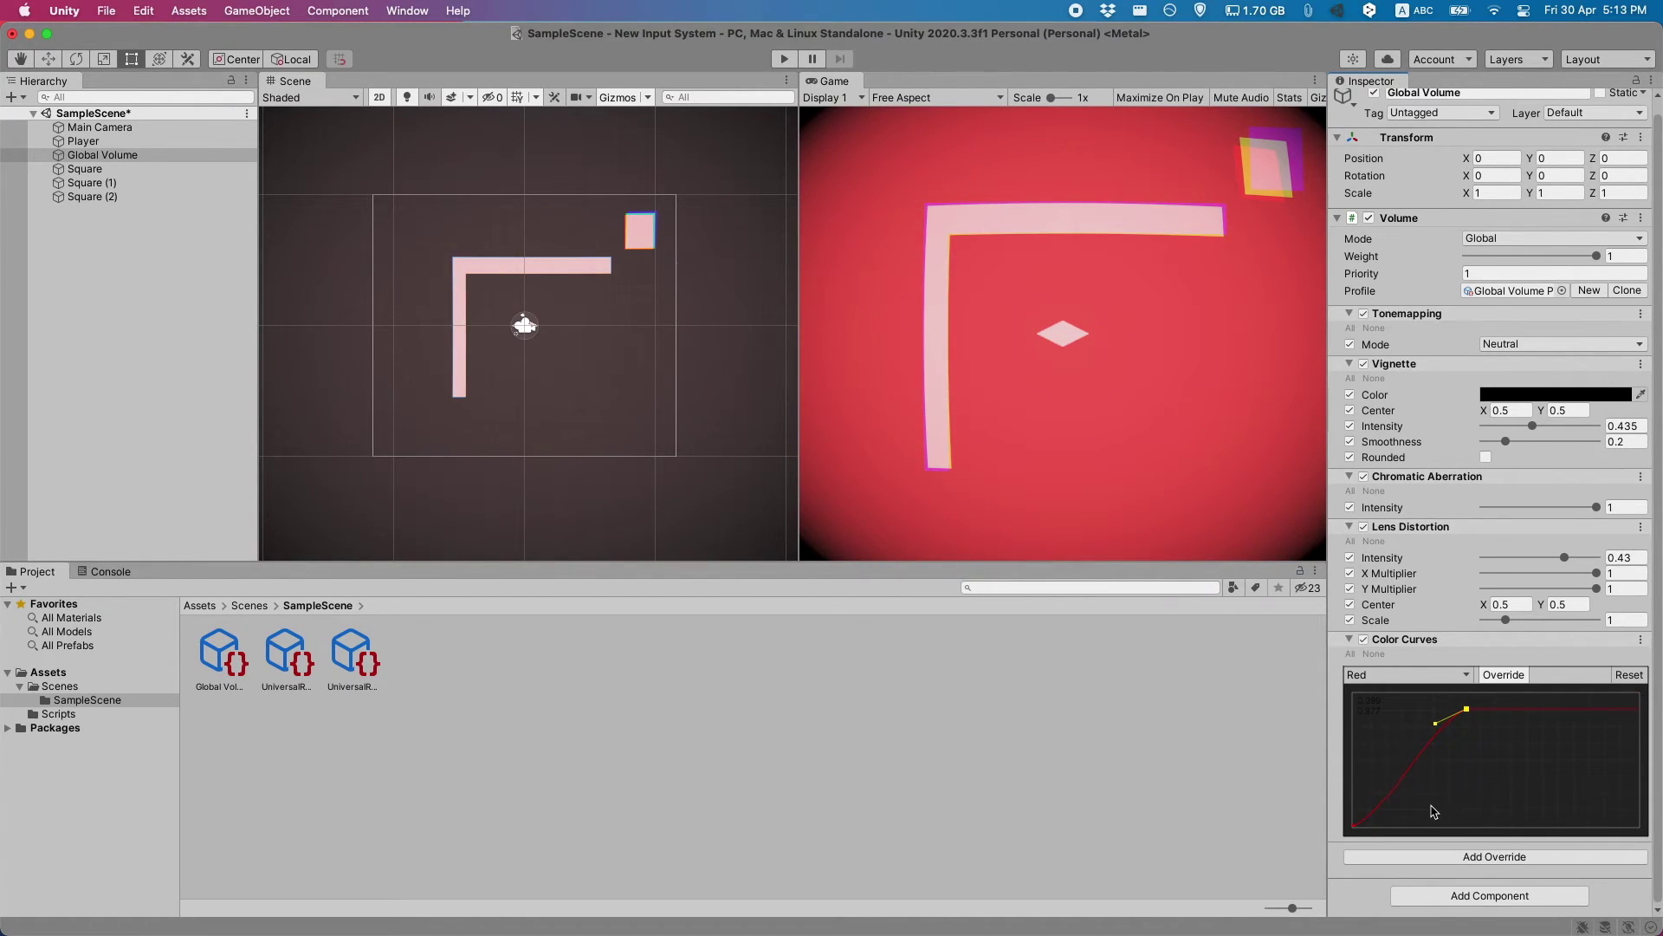
pyautogui.moveTo(1467, 709); pyautogui.dragTo(1518, 788)
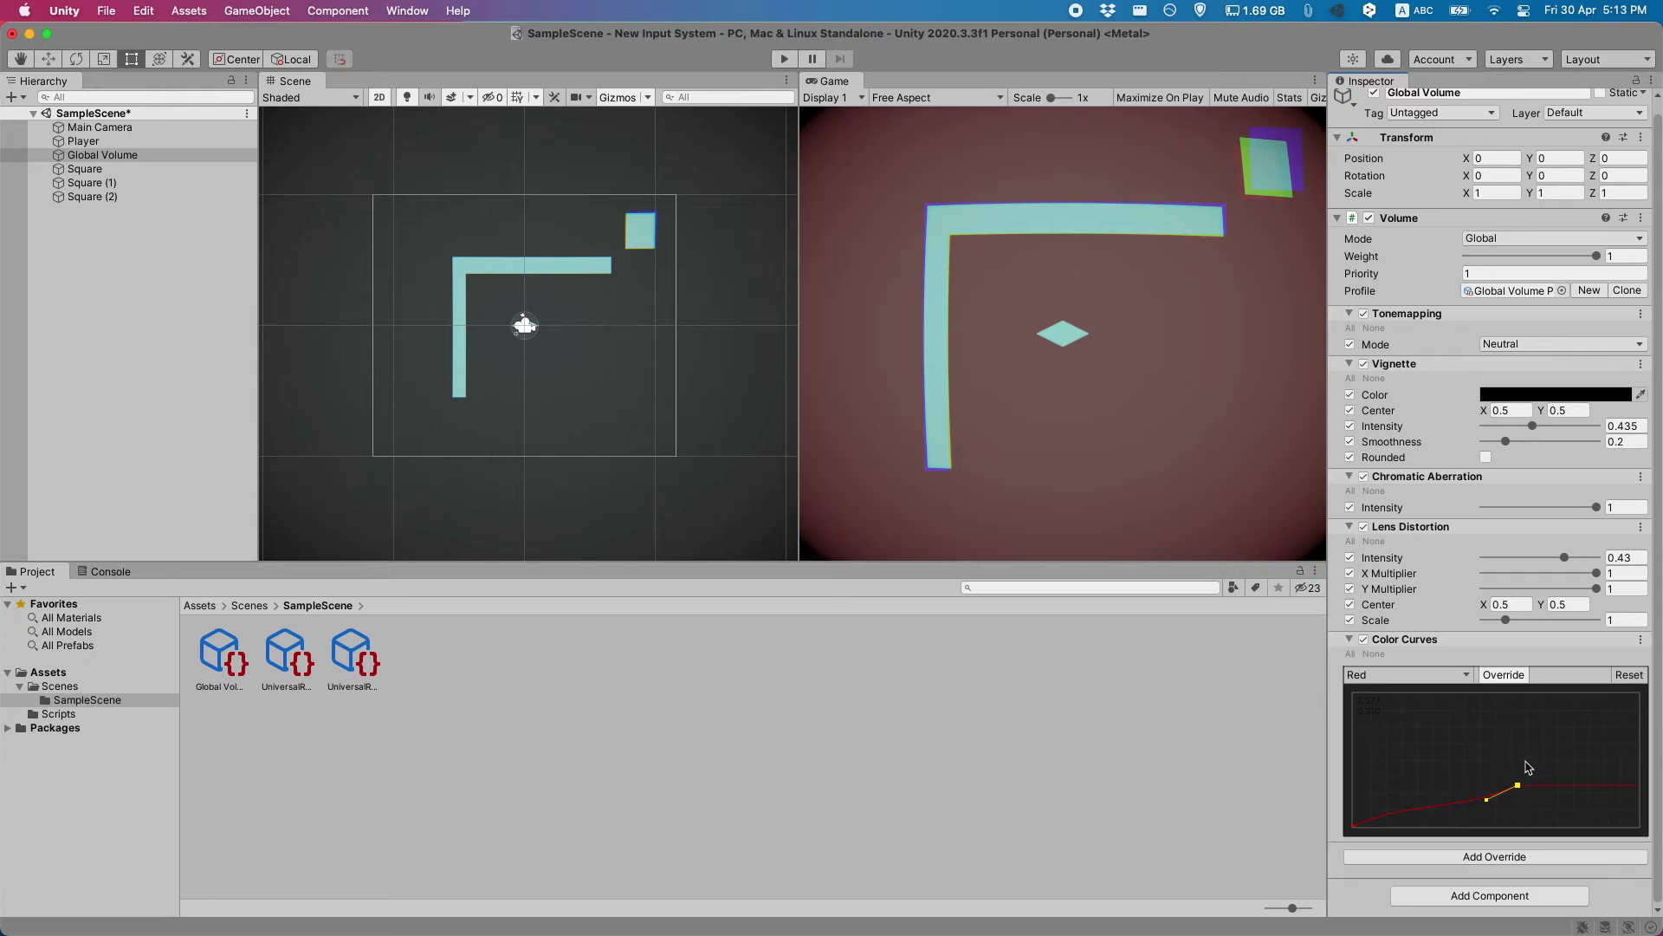
pyautogui.moveTo(1487, 801); pyautogui.dragTo(1502, 710)
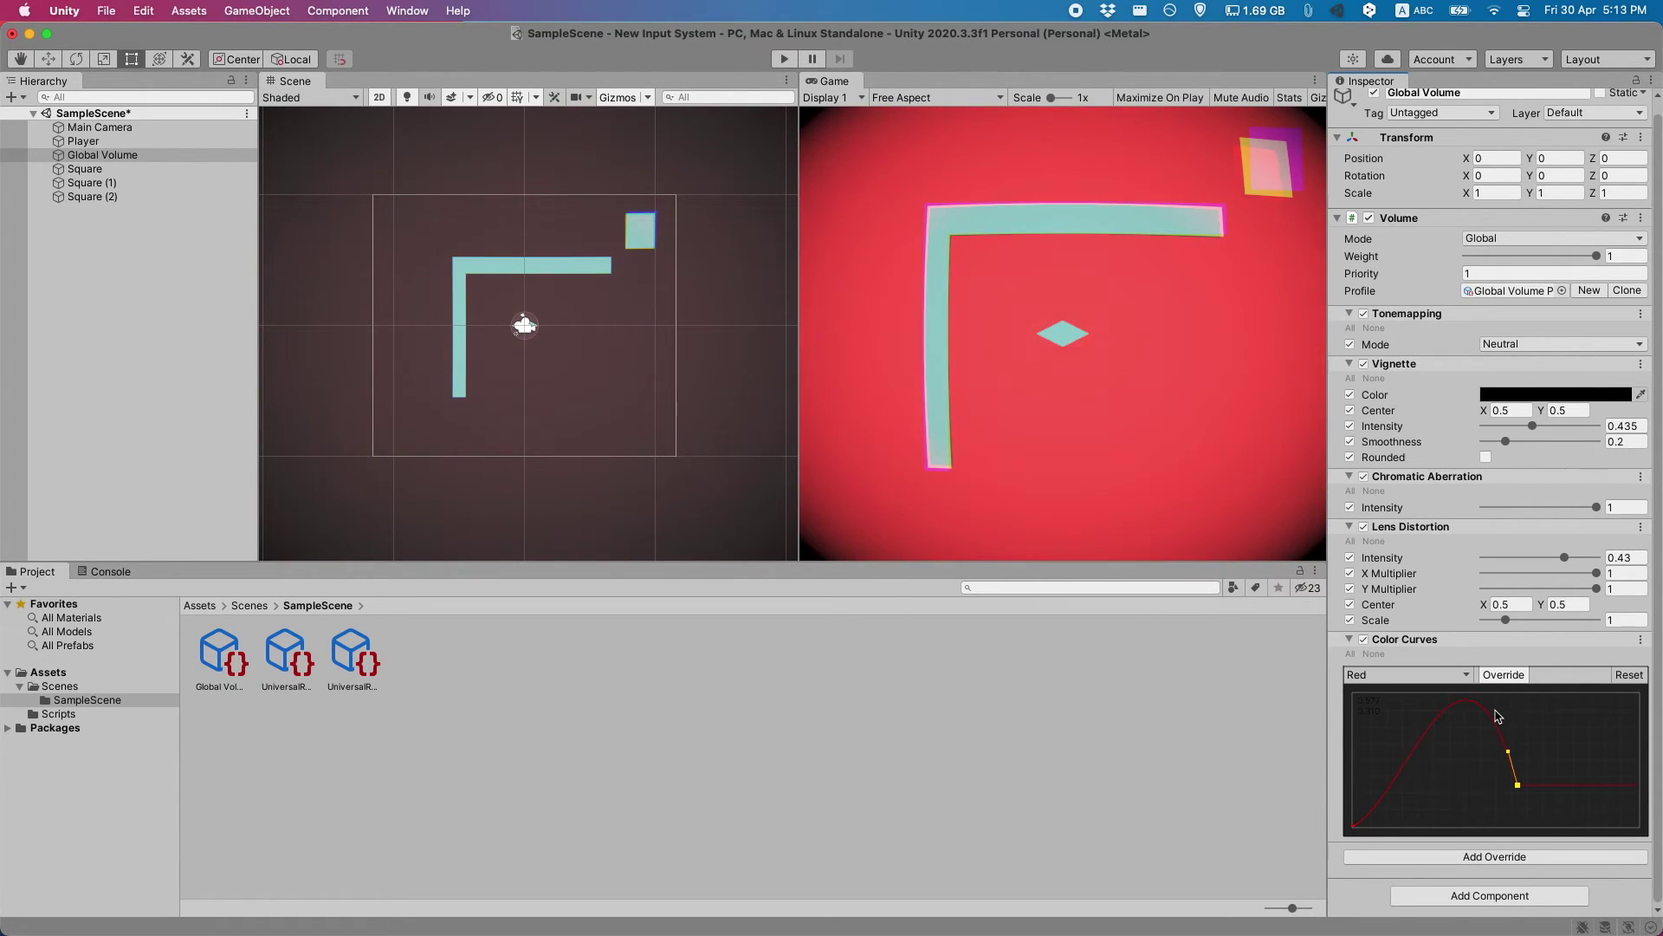
# Move the Red curve's end point outward and down to the graph's lower corner, and remove the Color Curves override.
pyautogui.moveTo(1518, 786); pyautogui.dragTo(1619, 823)
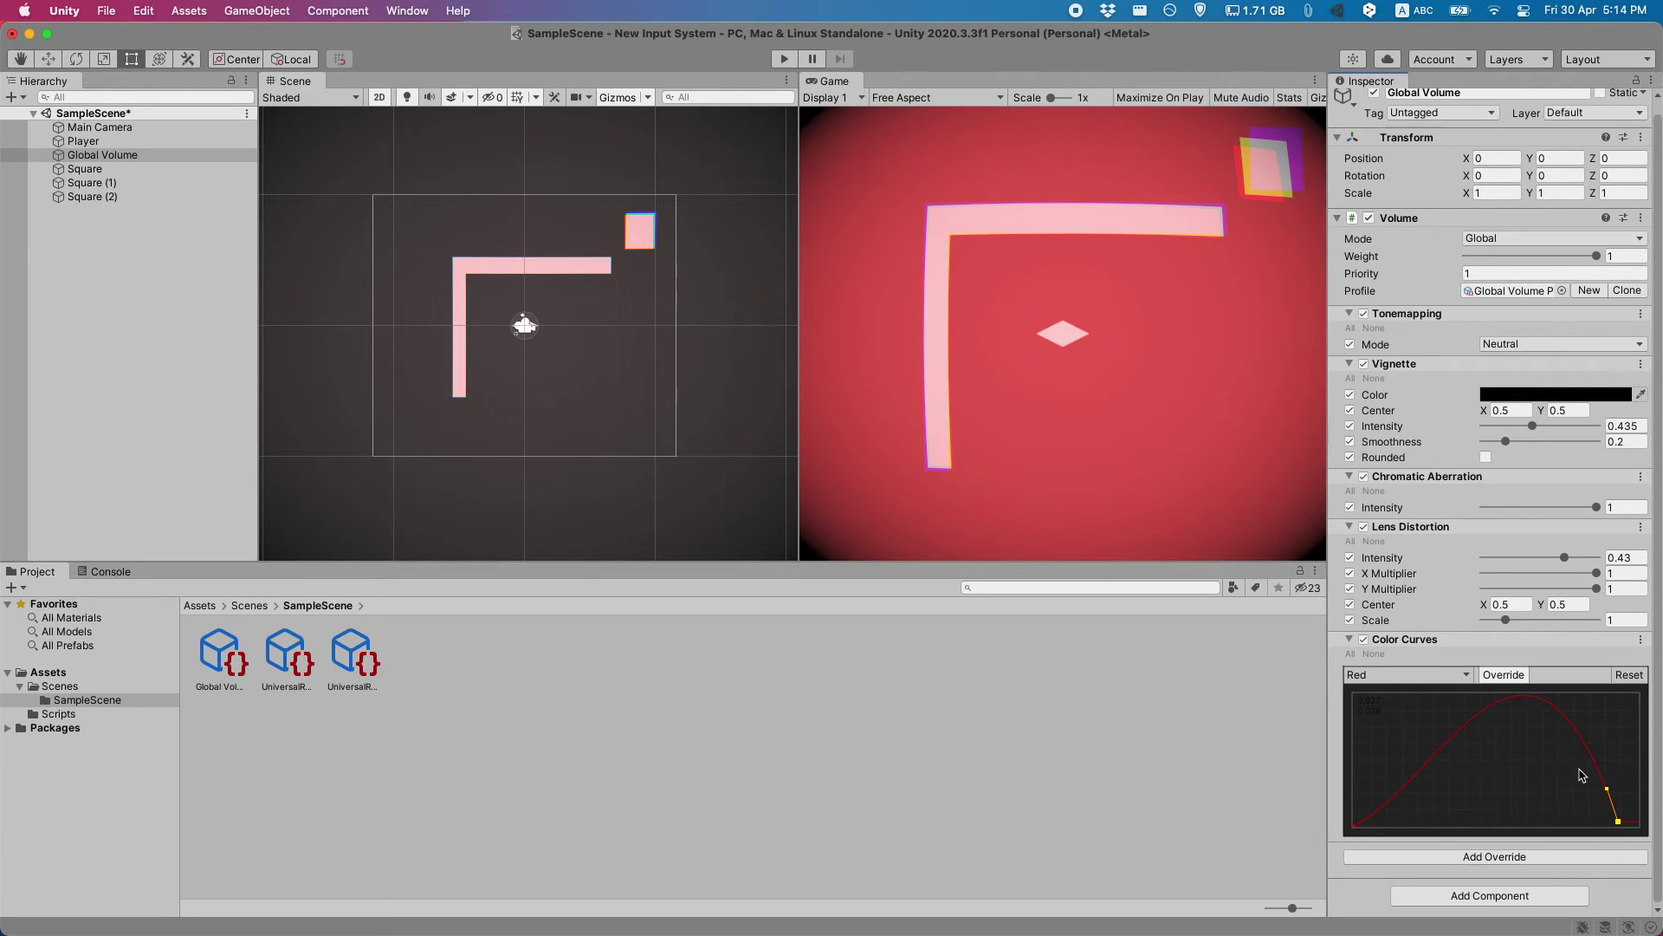
pyautogui.click(1640, 639)
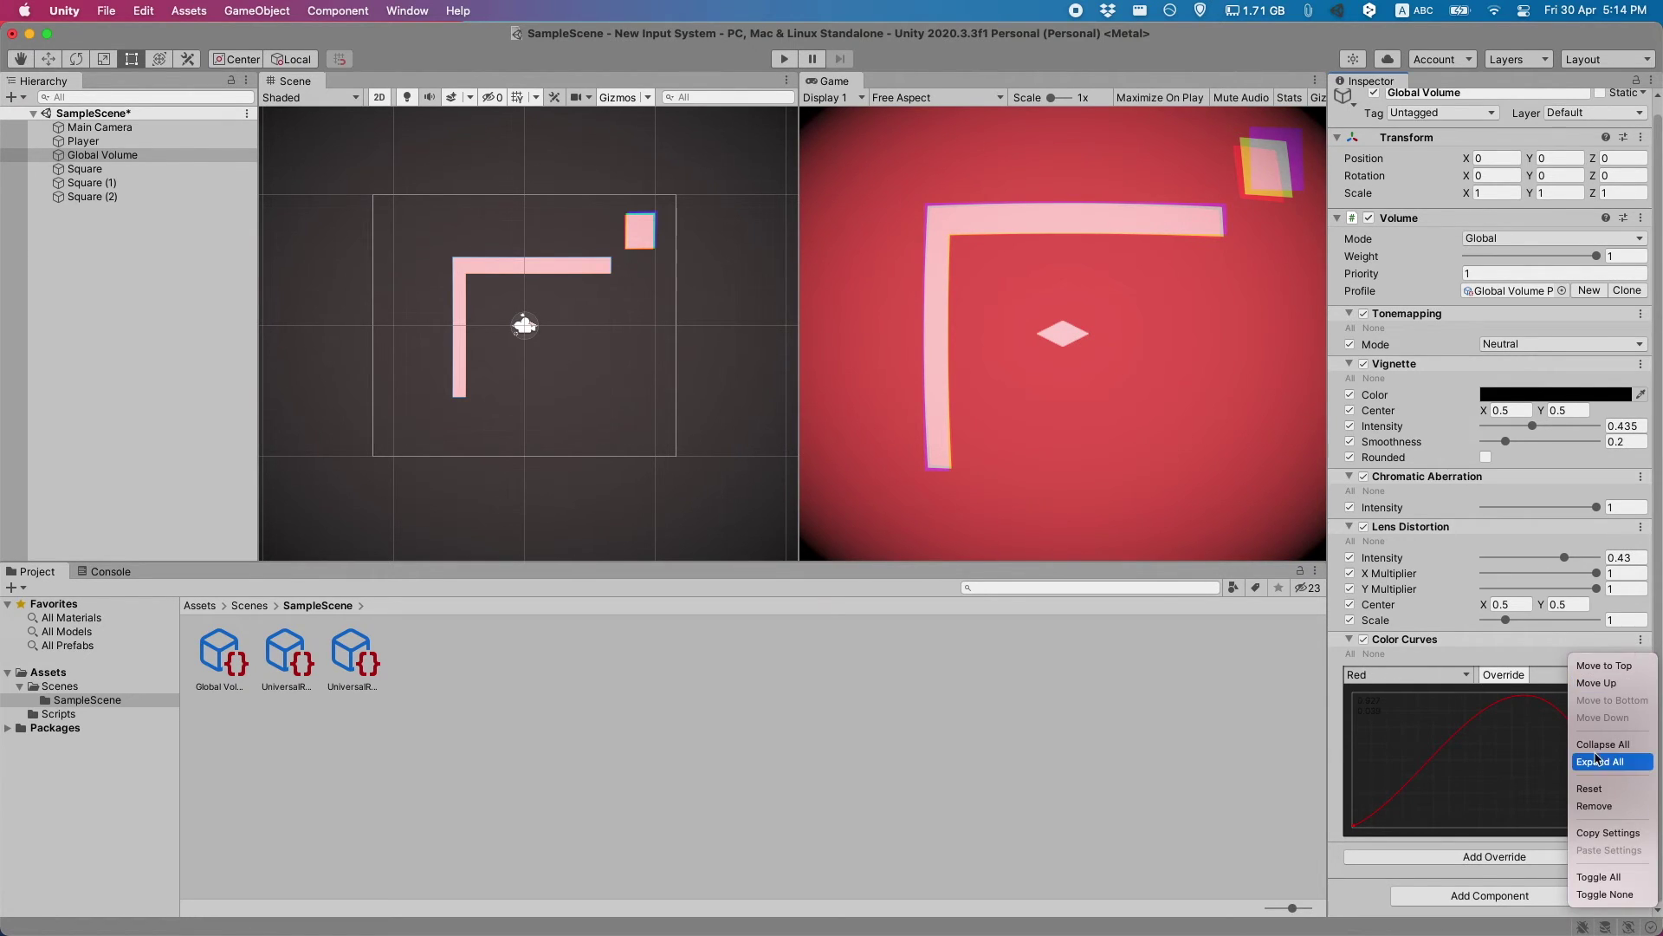
pyautogui.click(1611, 806)
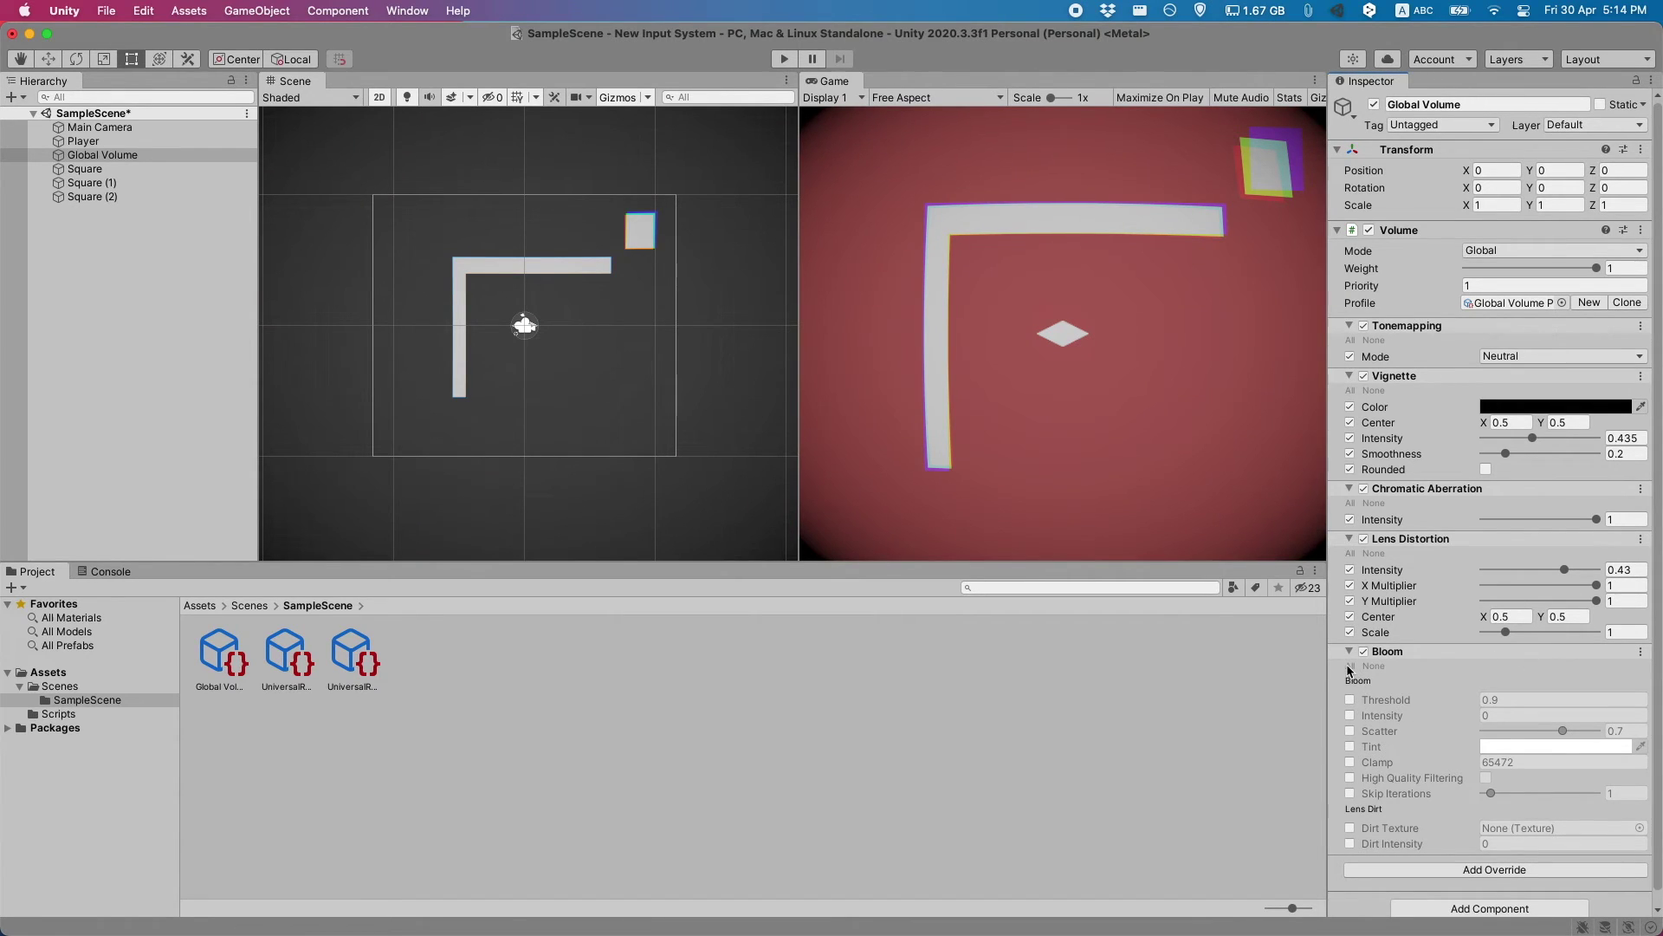
# Enable all parameters of the Global Volume's Bloom override.
pyautogui.click(1350, 666)
pyautogui.scroll(-1, 1427, 653)
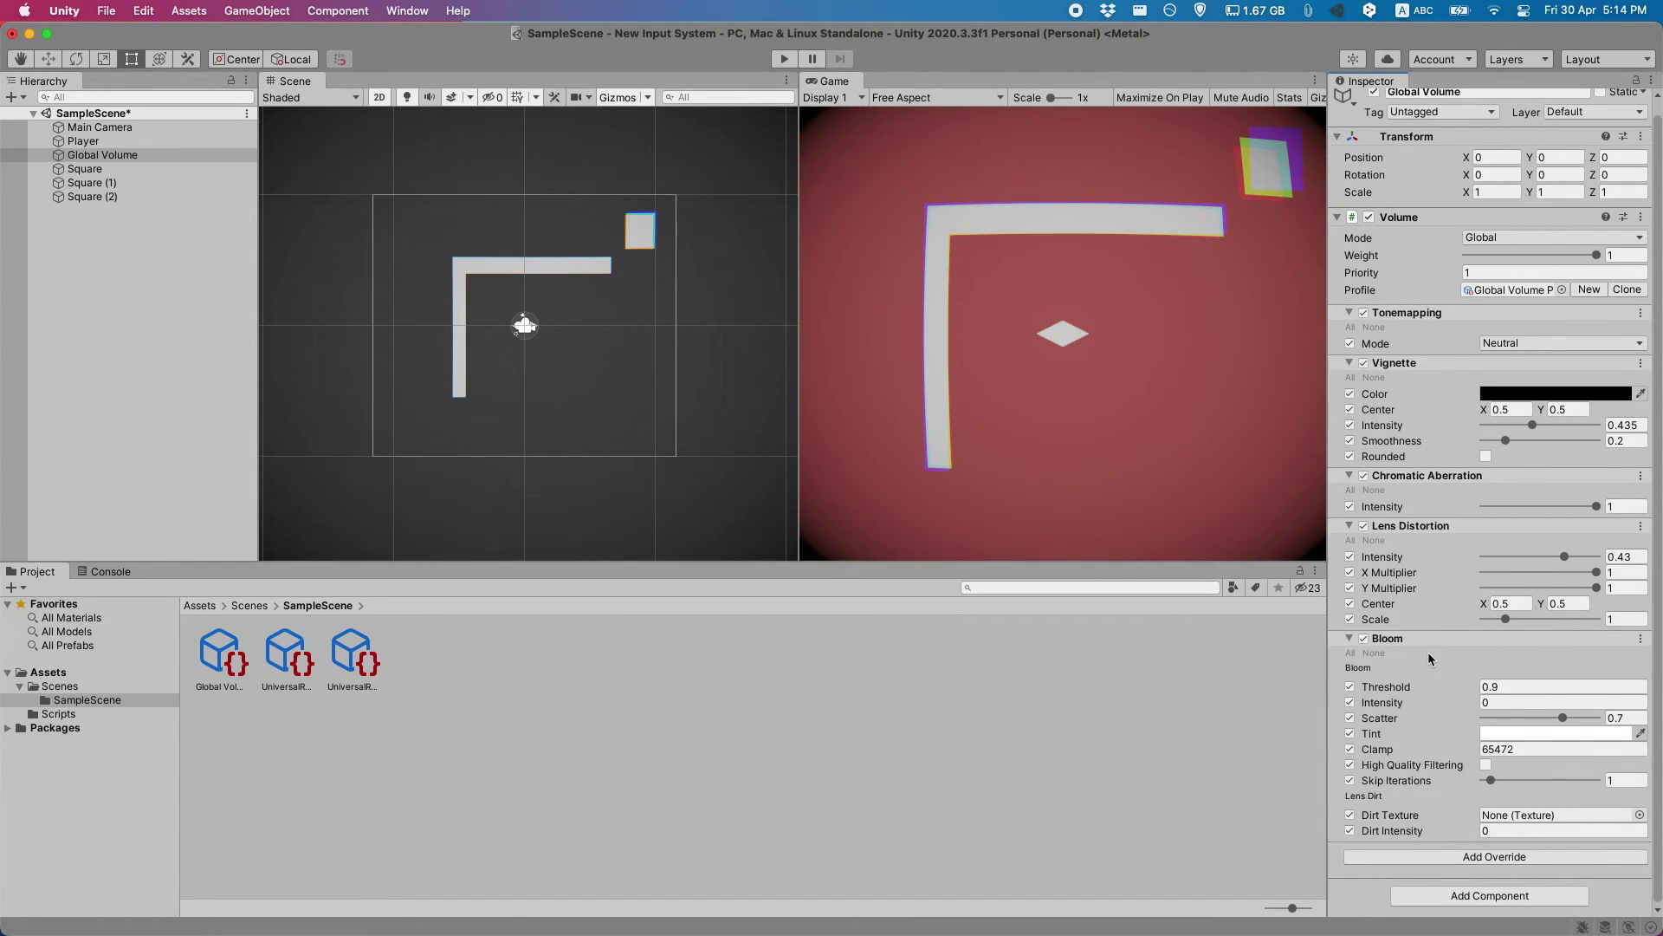
pyautogui.moveTo(1420, 688); pyautogui.dragTo(1360, 690)
pyautogui.click(1404, 703)
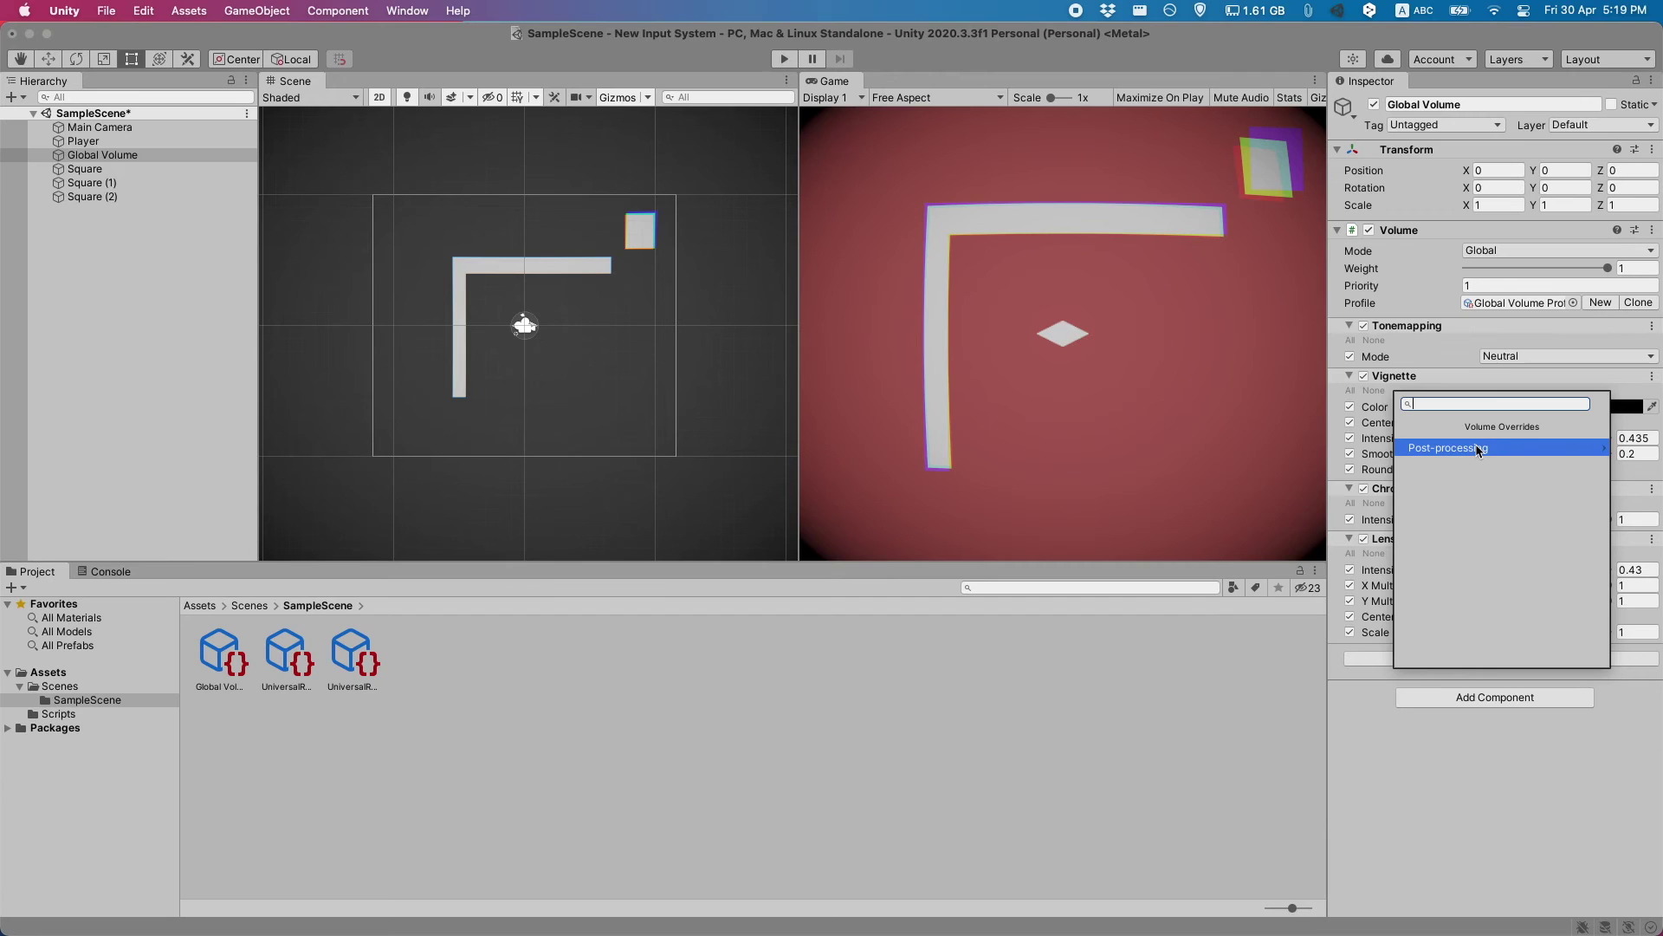
# Add a Film Grain post-processing override to the Global Volume and enable all its parameters.
pyautogui.click(1478, 449)
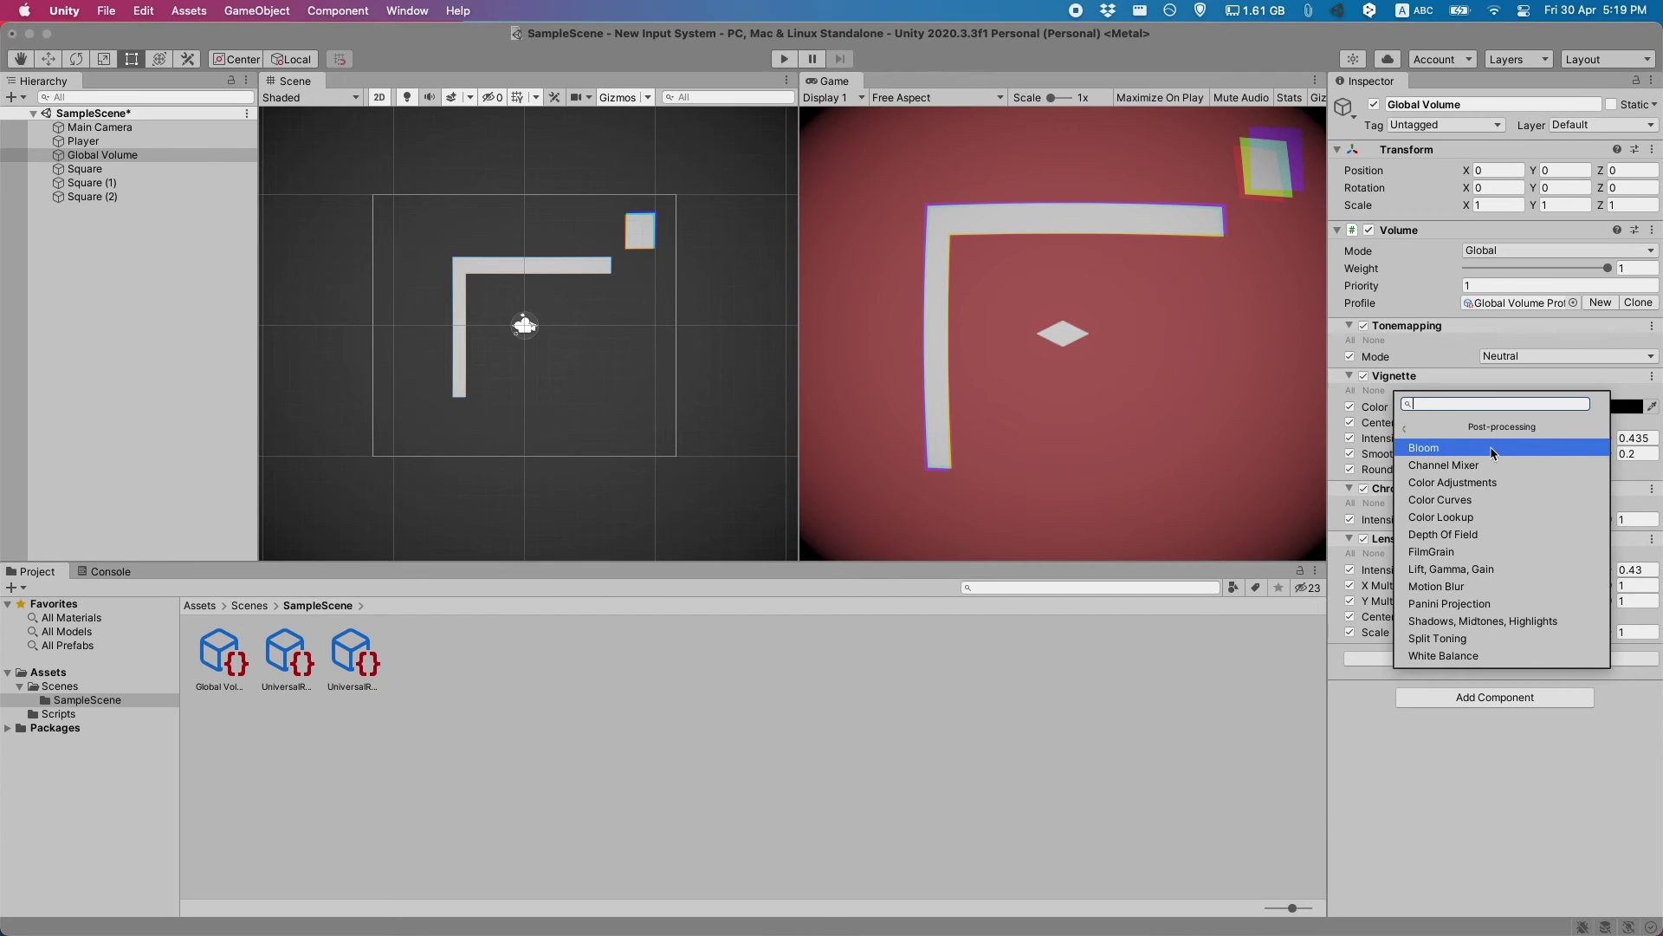
pyautogui.click(1494, 551)
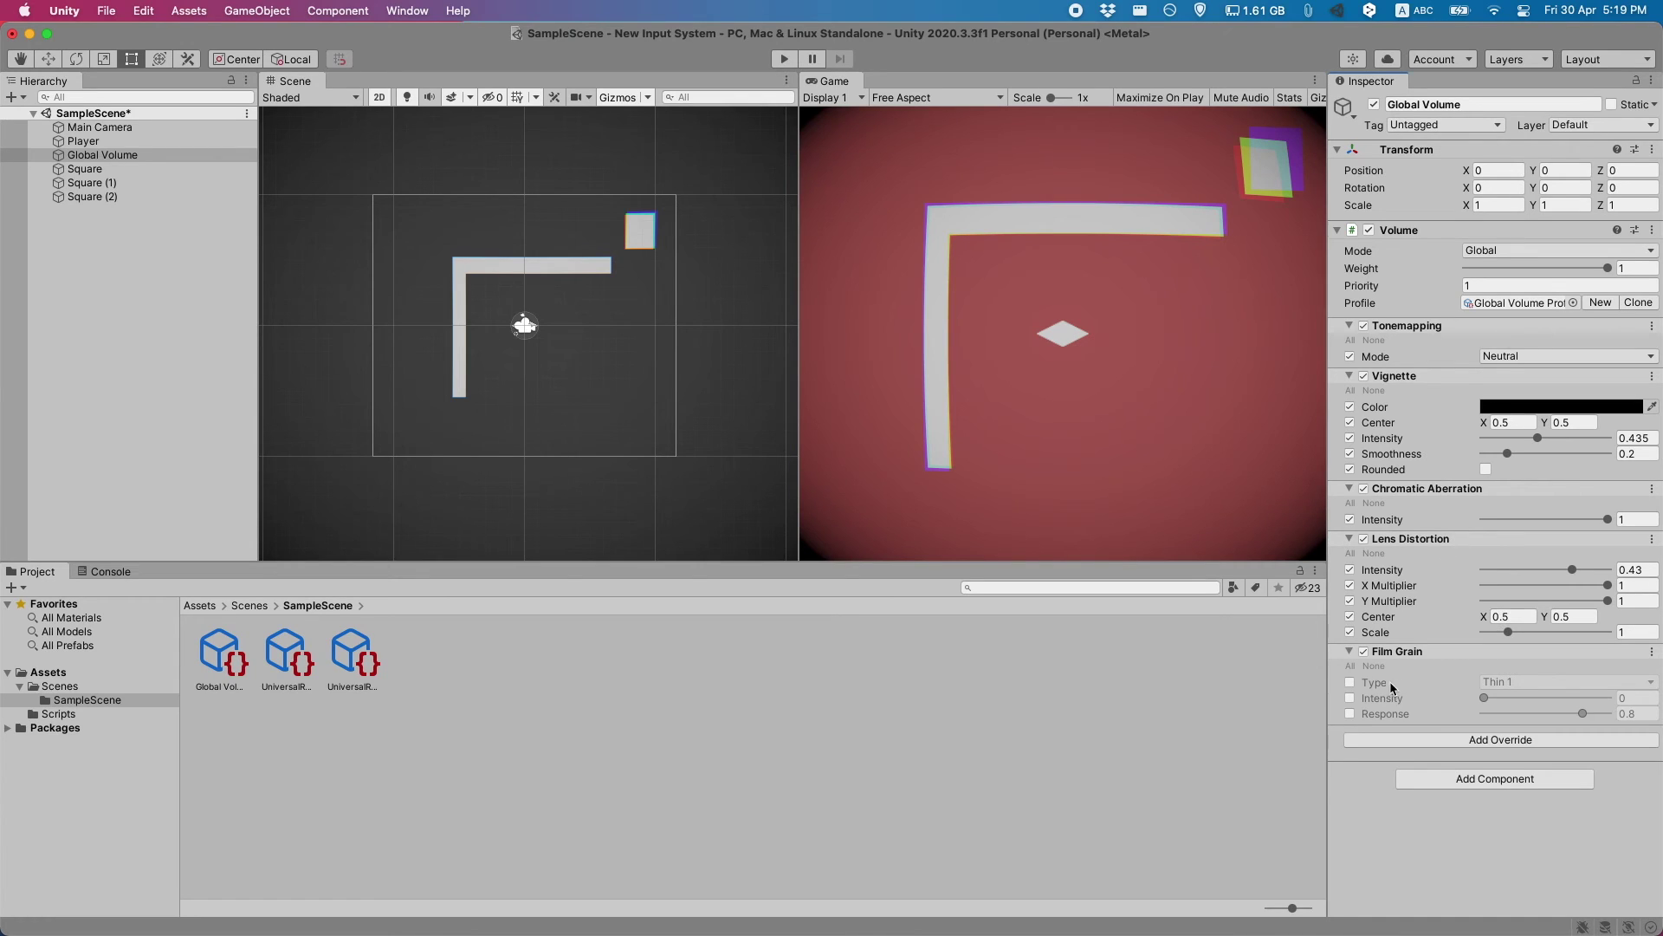
pyautogui.click(1350, 666)
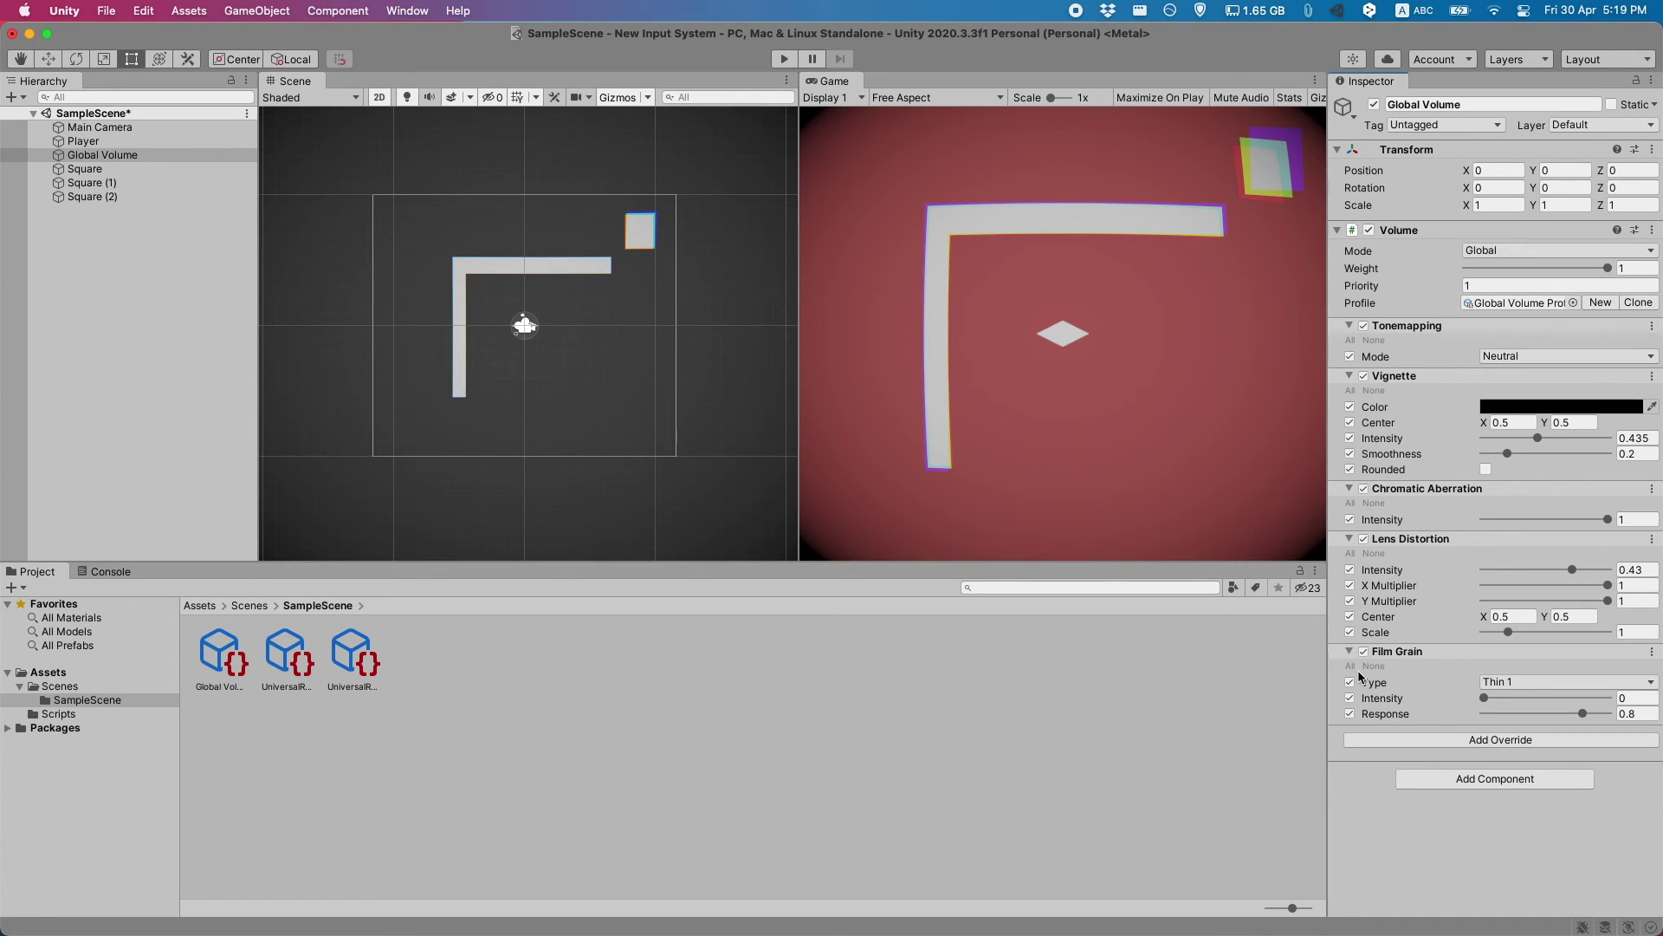
# Run the scene in Play mode and set the Film Grain intensity to 1 and its response to 0.
pyautogui.press('super+p')
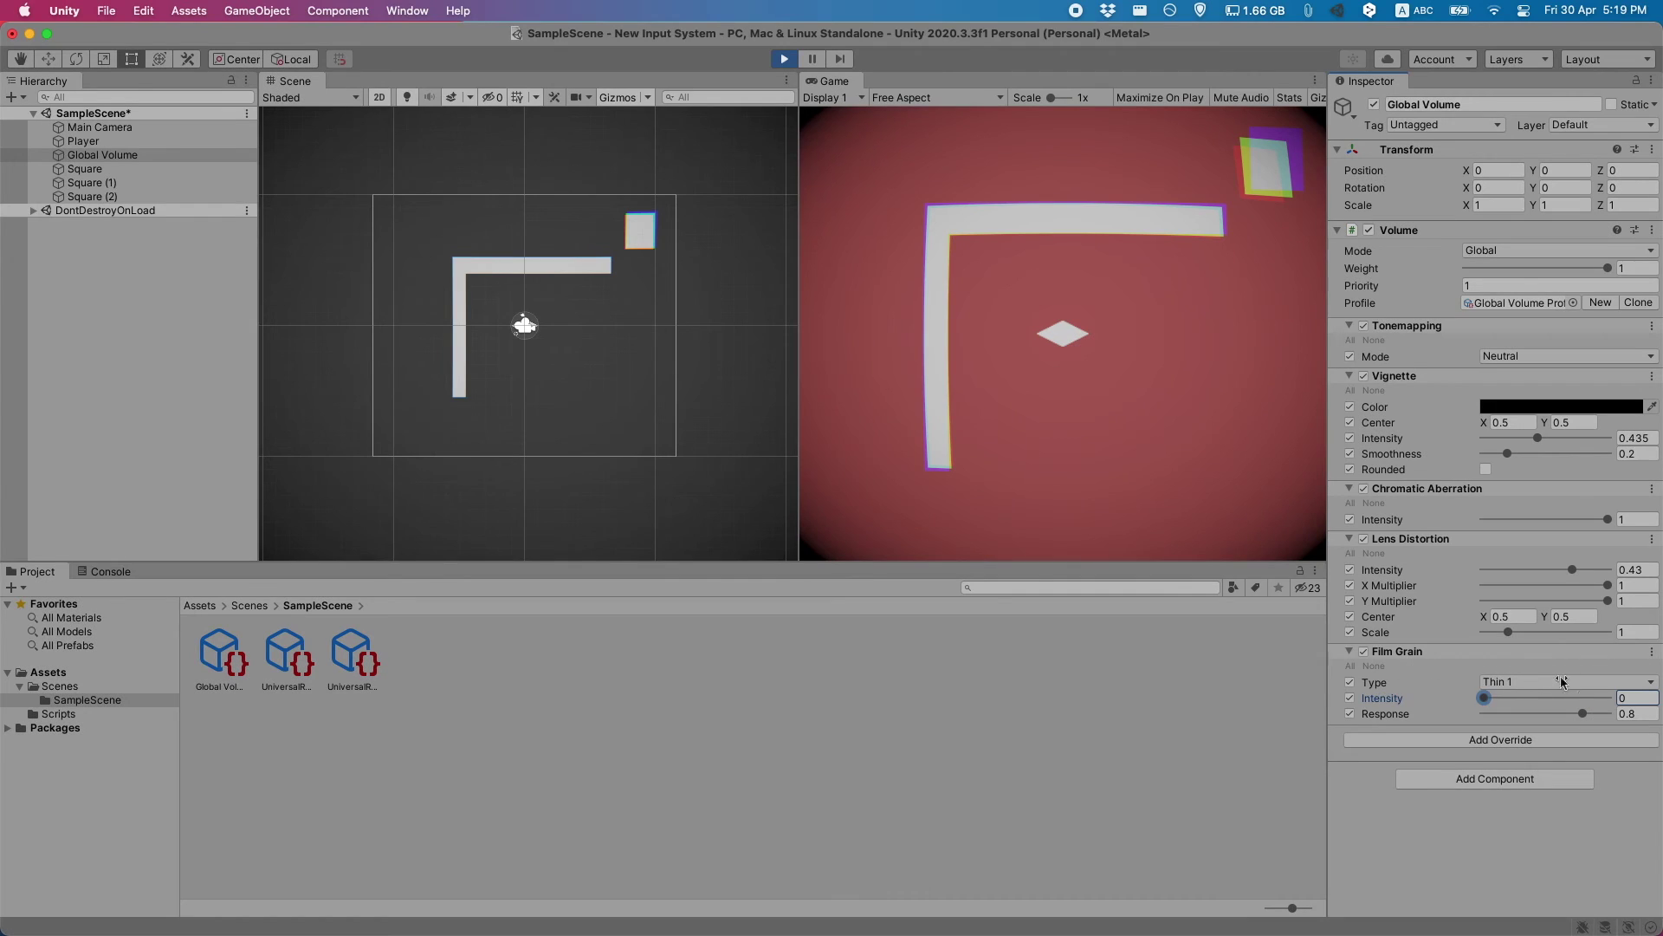
pyautogui.moveTo(1559, 697); pyautogui.dragTo(1660, 673)
pyautogui.moveTo(1591, 718); pyautogui.dragTo(1661, 715)
pyautogui.moveTo(1587, 712); pyautogui.dragTo(1446, 705)
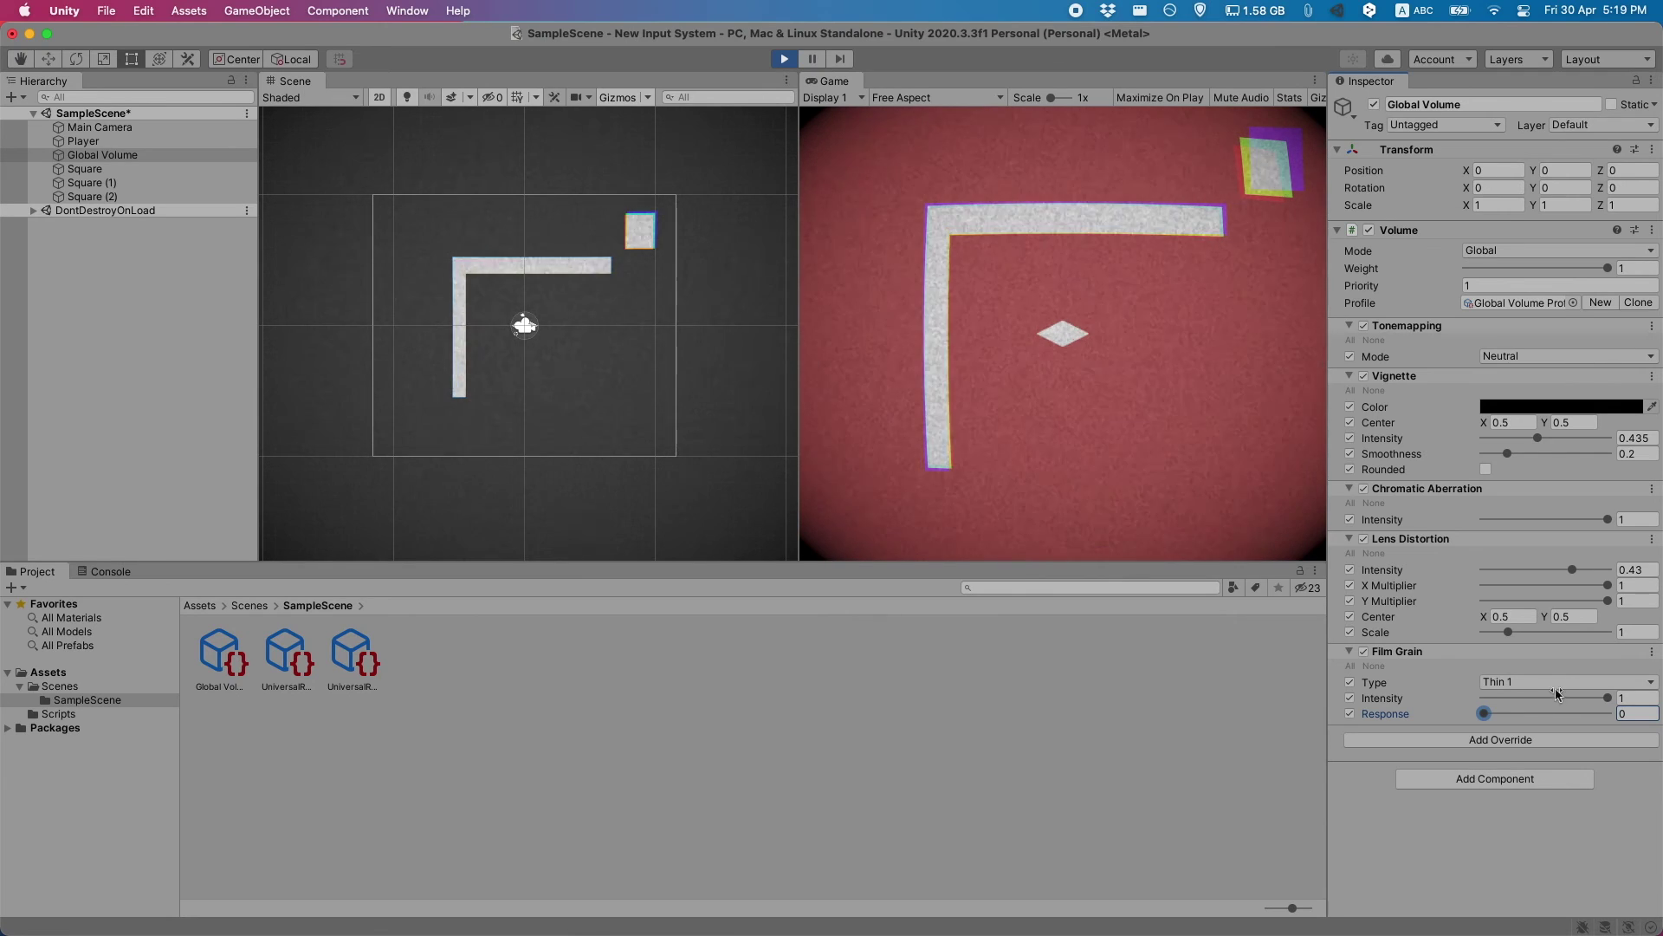